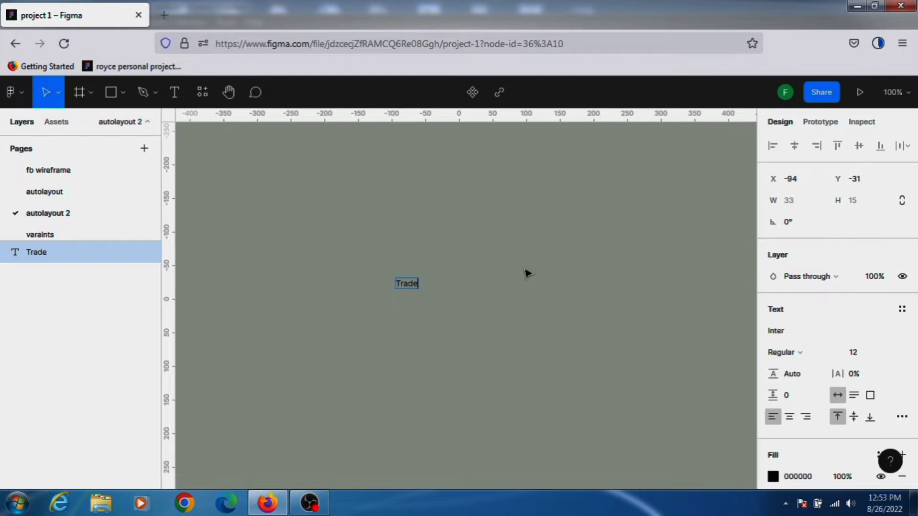
Zoom in on the Trade text and inspect its text properties.
scroll(420, 311, up, 5)
drag(341, 225, 497, 327)
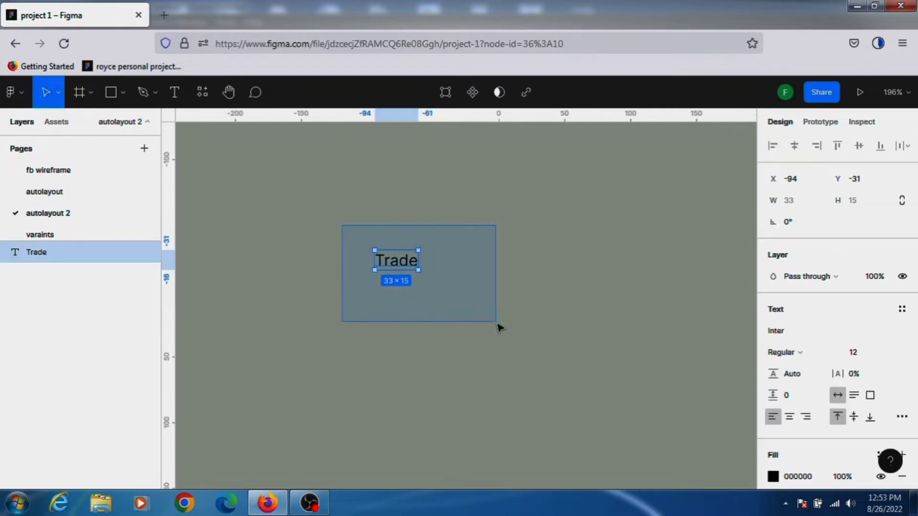
key(shift+2)
scroll(502, 306, down, 4)
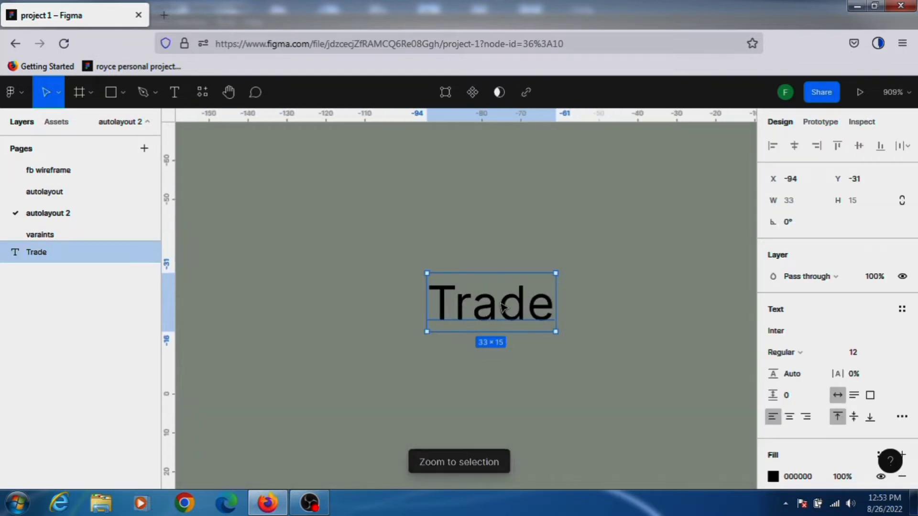
click(665, 287)
click(493, 310)
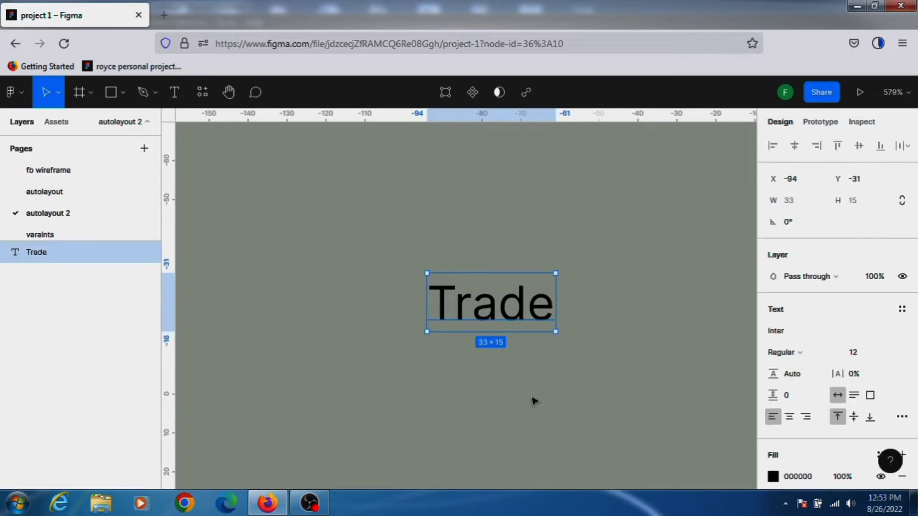
scroll(834, 318, down, 1)
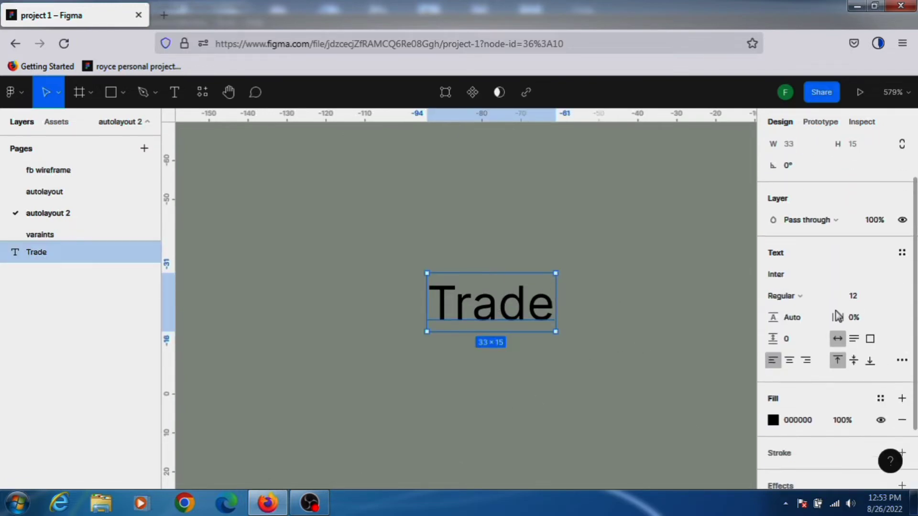
scroll(838, 314, down, 1)
scroll(842, 325, up, 2)
Wrap the Trade text in an auto layout frame.
click(674, 250)
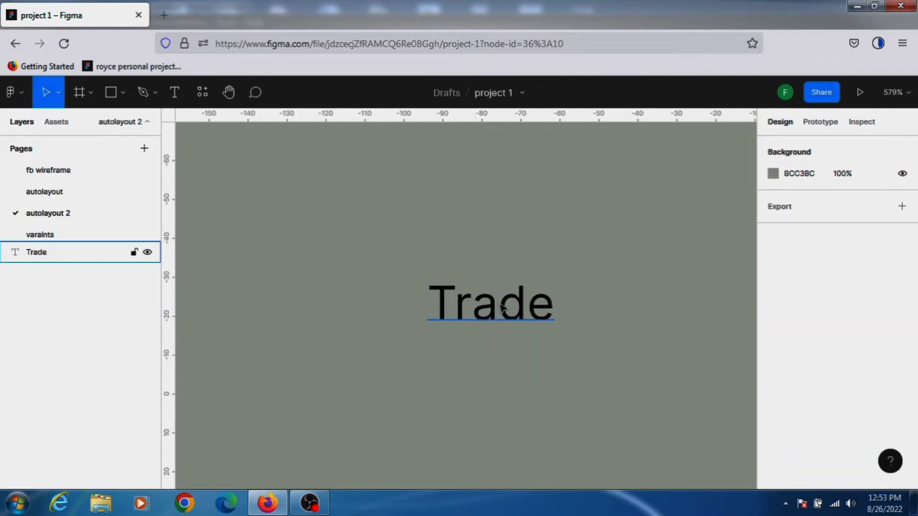
click(502, 308)
scroll(903, 335, down, 2)
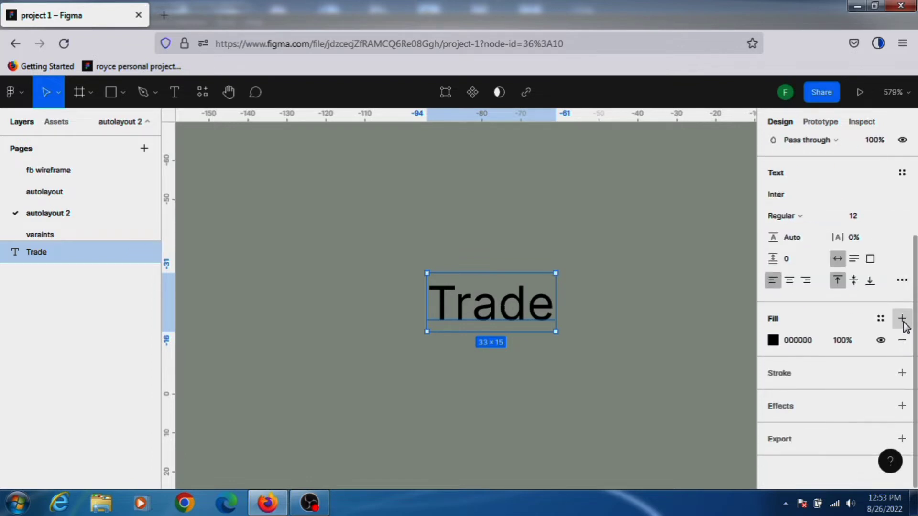
scroll(853, 350, up, 3)
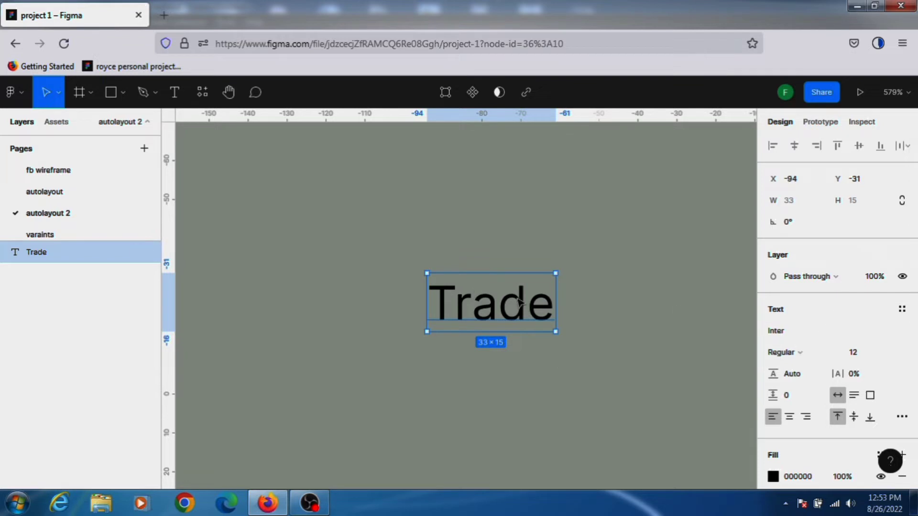
key(shift+a)
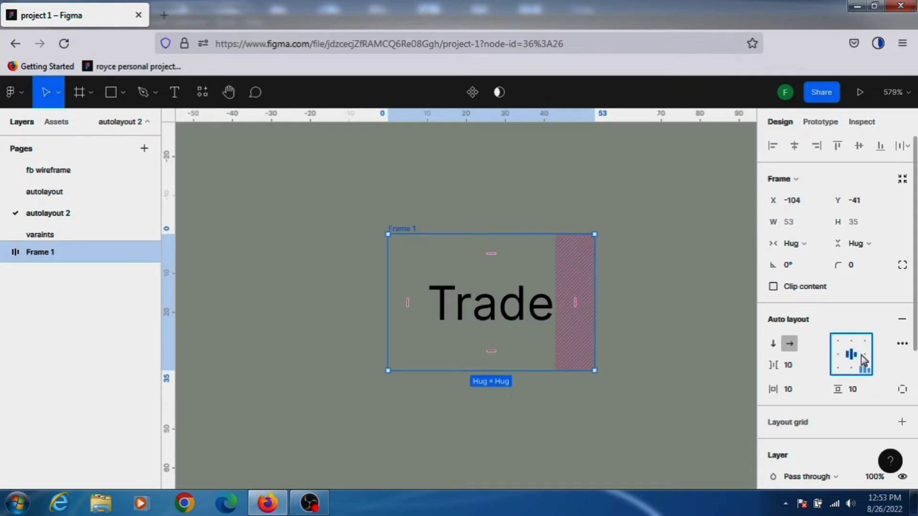
click(797, 390)
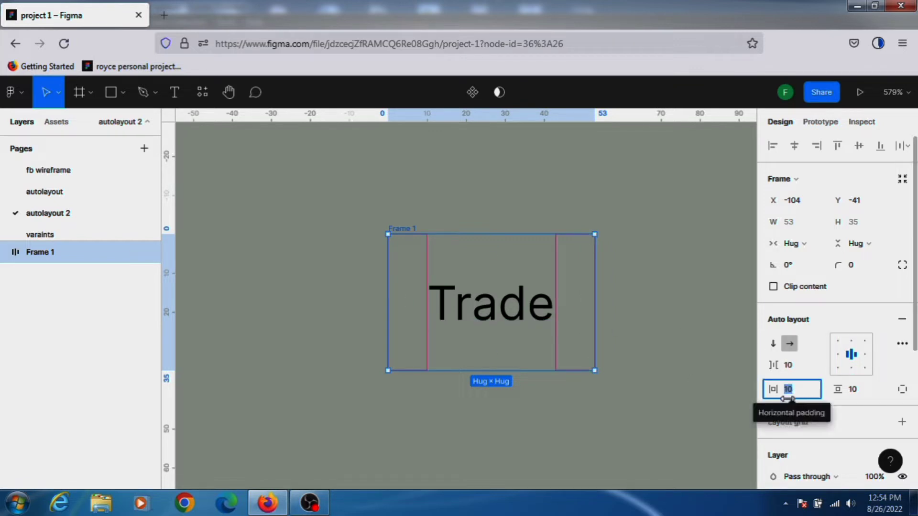
text(20)
key(Return)
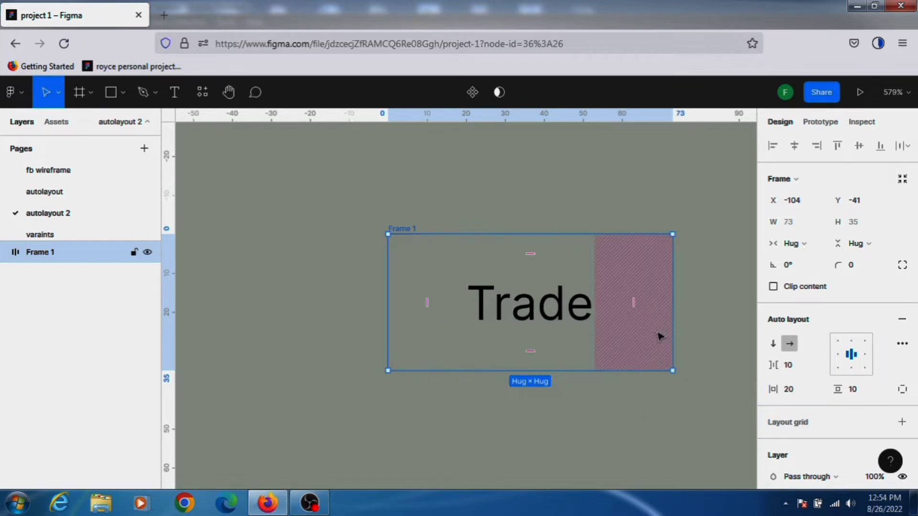
key(ctrl+z)
Add a fill to the auto layout frame.
scroll(813, 311, down, 5)
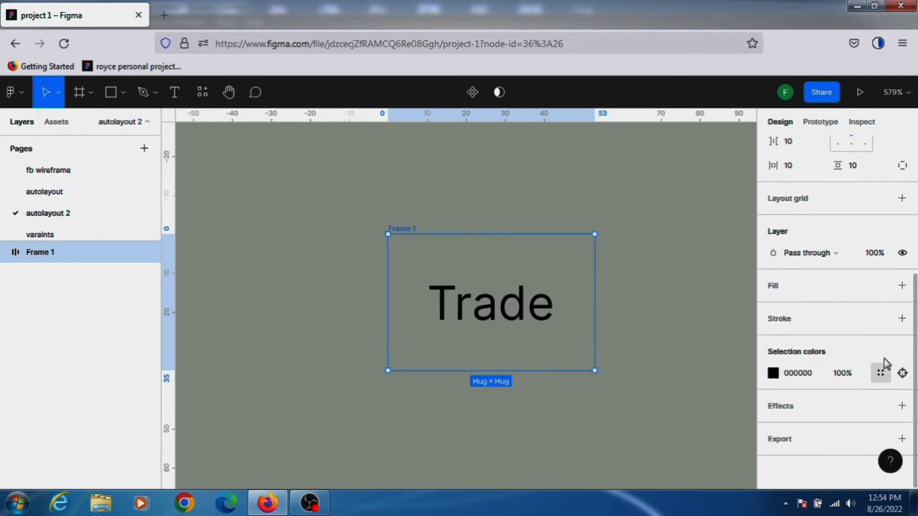
click(902, 286)
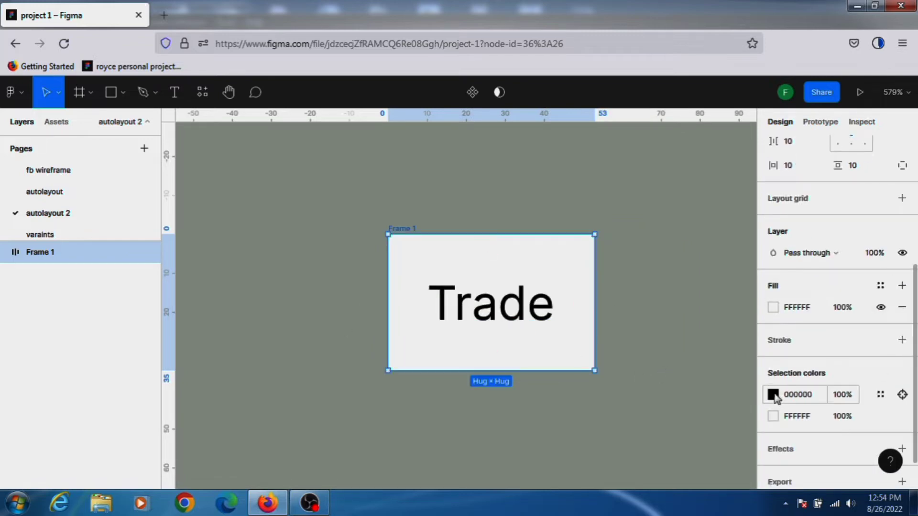
click(773, 393)
click(710, 329)
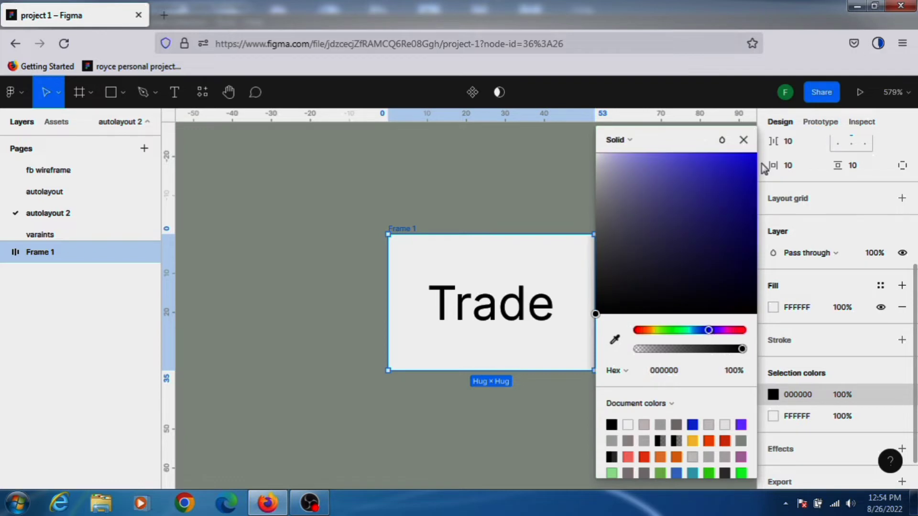
click(749, 157)
key(ctrl+z)
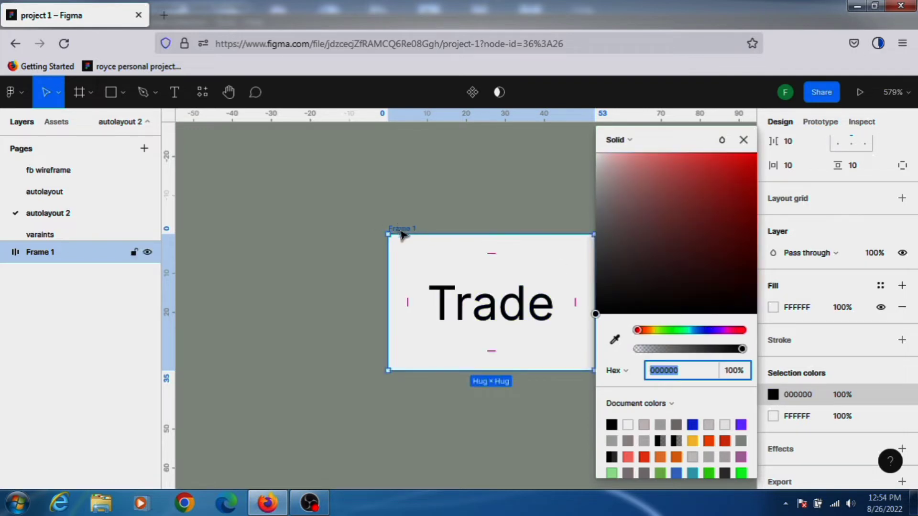
click(743, 139)
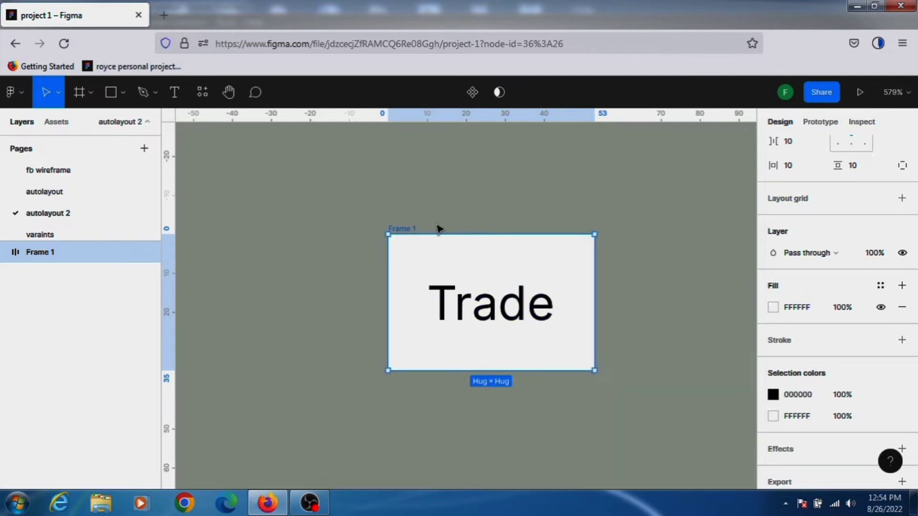
Set the frame's fill colour to blue 082EF4.
click(773, 307)
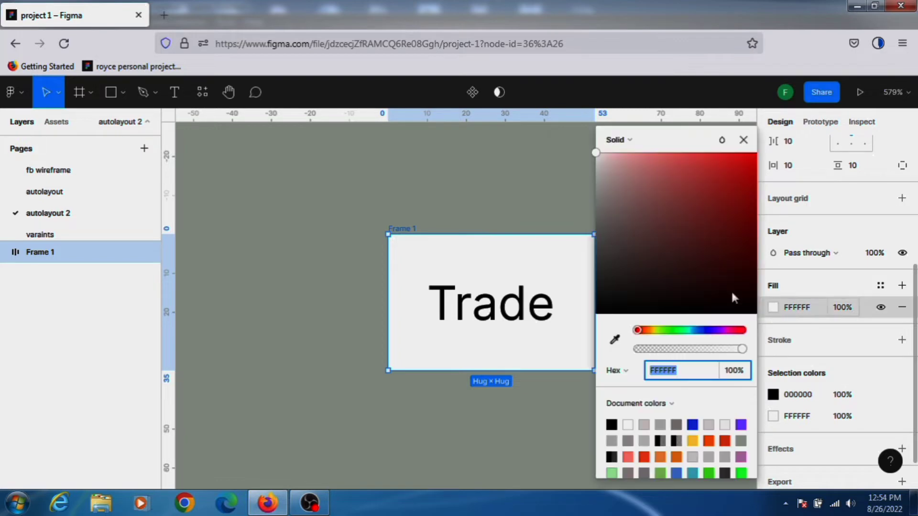
click(705, 330)
drag(754, 170, 745, 161)
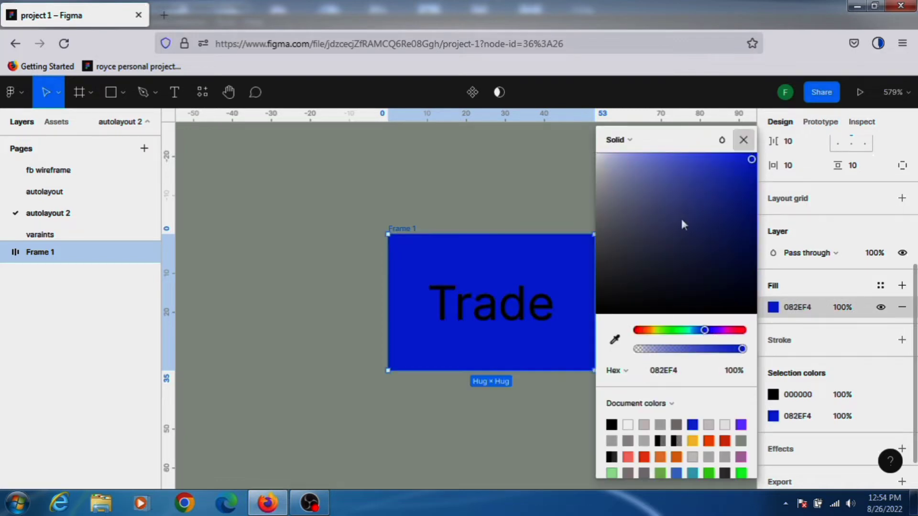
Set the Trade text's fill colour to white FFFFFF.
click(509, 313)
scroll(822, 404, down, 2)
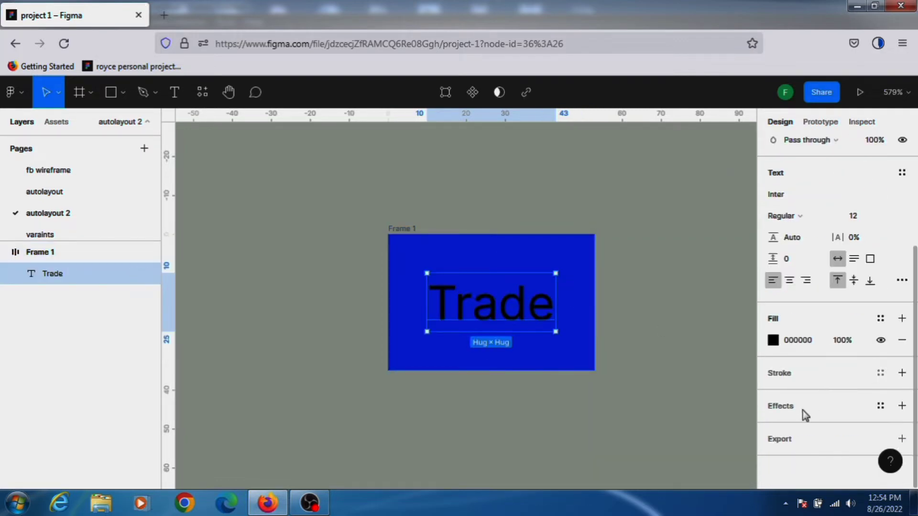
click(773, 340)
click(628, 425)
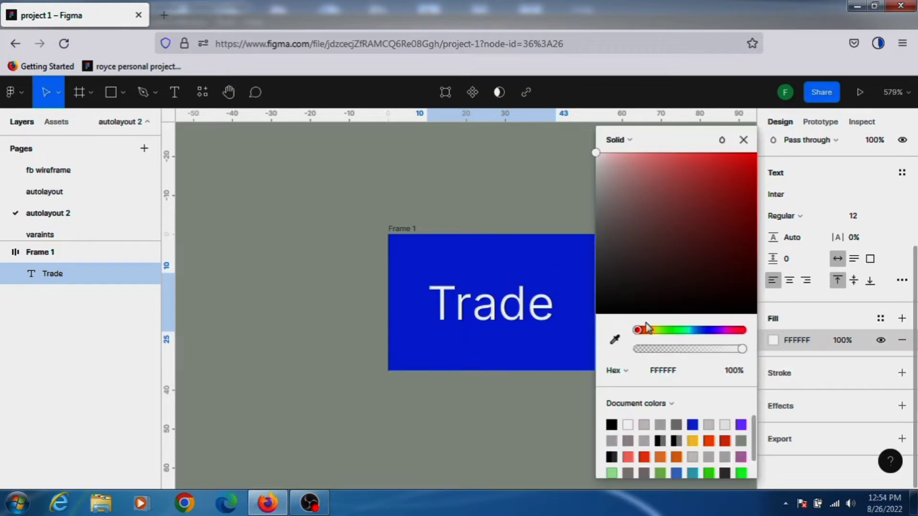
click(743, 139)
Set the frame's horizontal padding to 20.
click(671, 223)
click(406, 230)
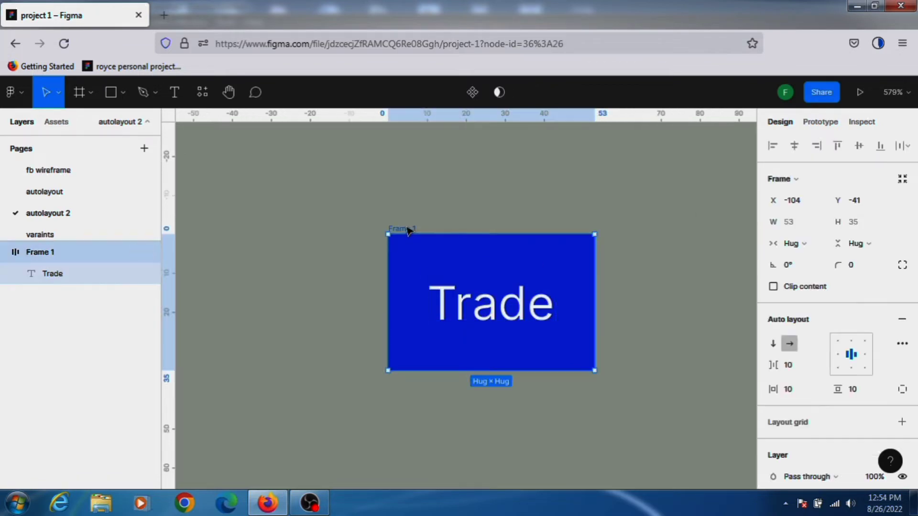
scroll(815, 363, down, 2)
click(798, 279)
text(2)
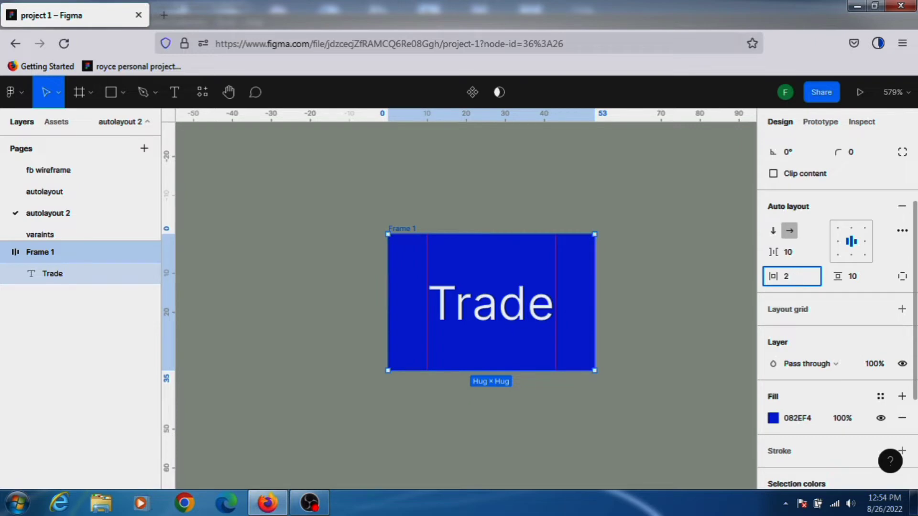
text(0)
click(582, 293)
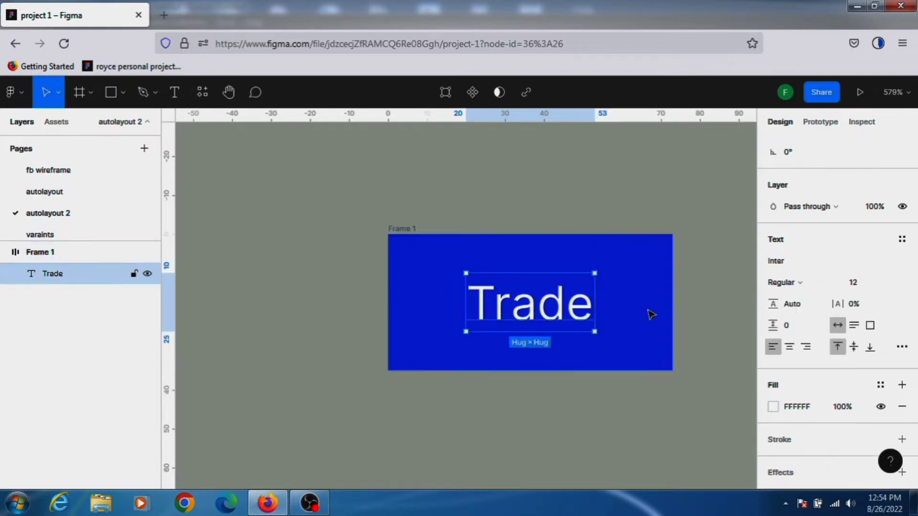
Set the frame's vertical padding to 20.
click(706, 284)
click(404, 230)
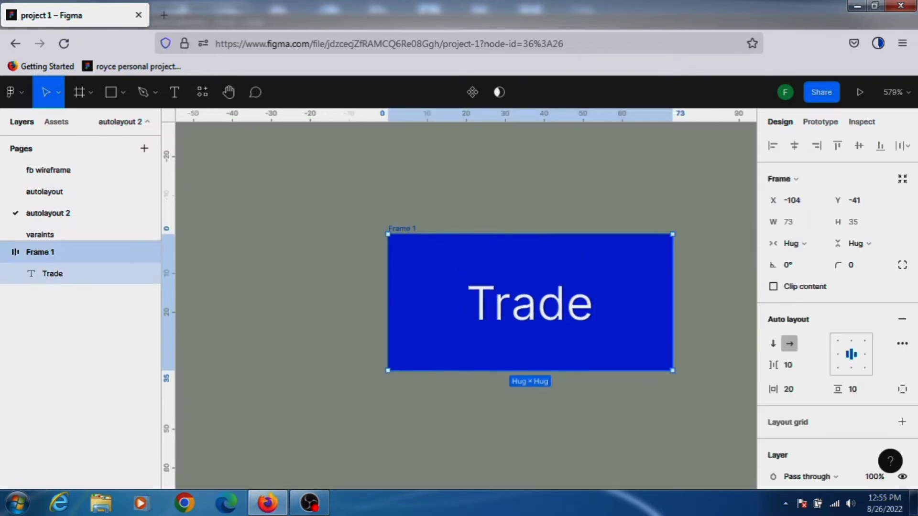
click(856, 389)
text(20)
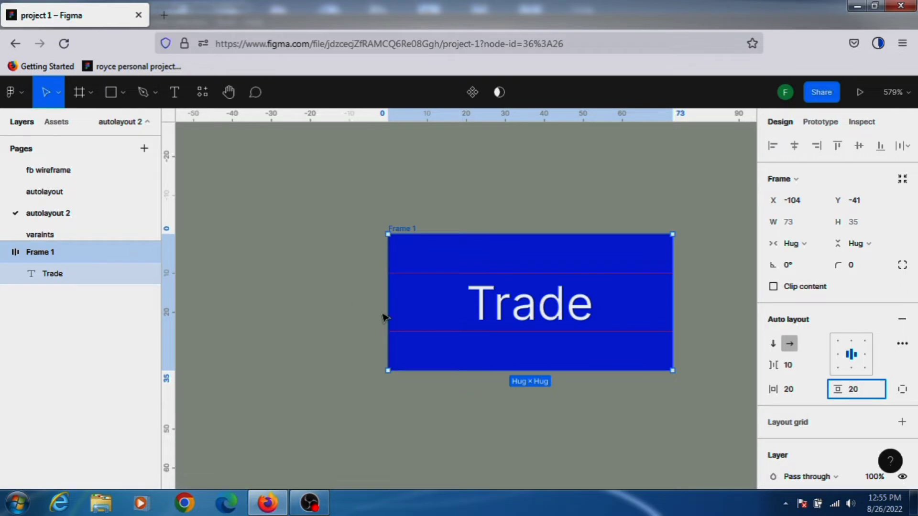
click(383, 316)
Set the frame's spacing between items to 20.
click(403, 236)
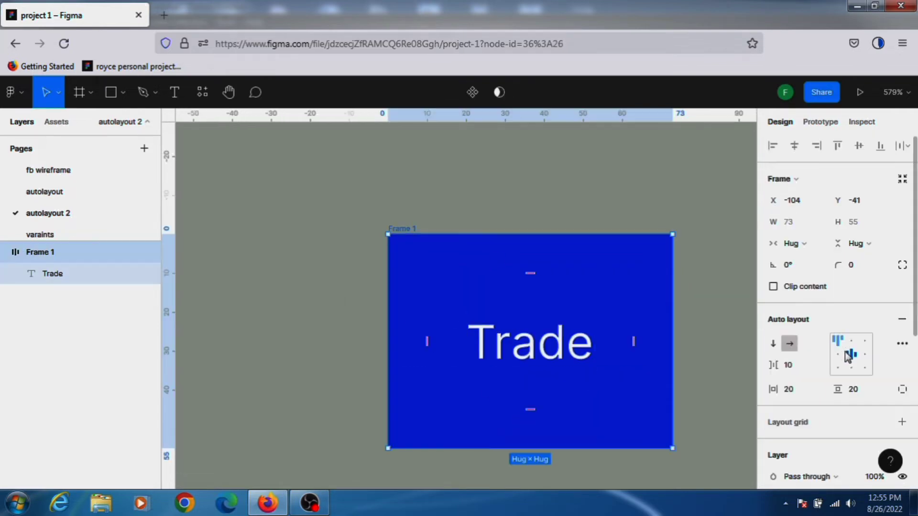
click(798, 367)
text(20)
click(692, 317)
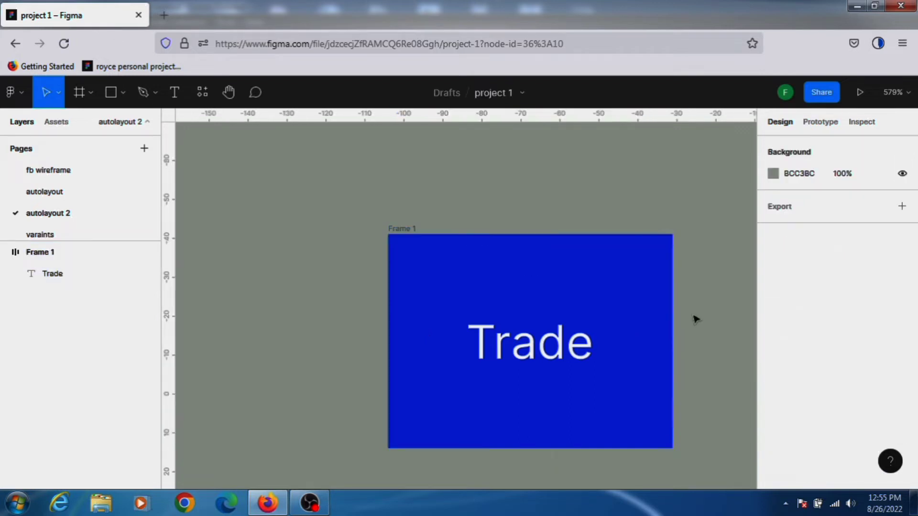
Set the frame's top and bottom padding individually to 10 each.
click(384, 227)
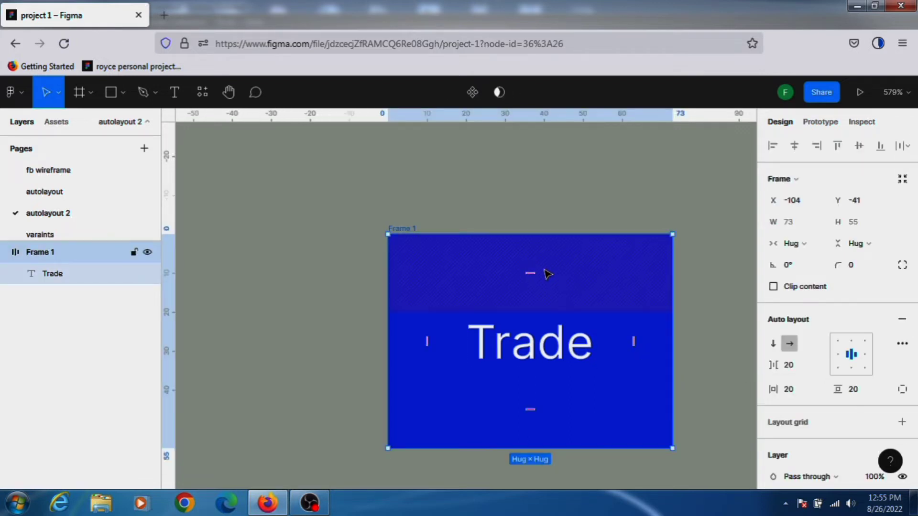
click(527, 266)
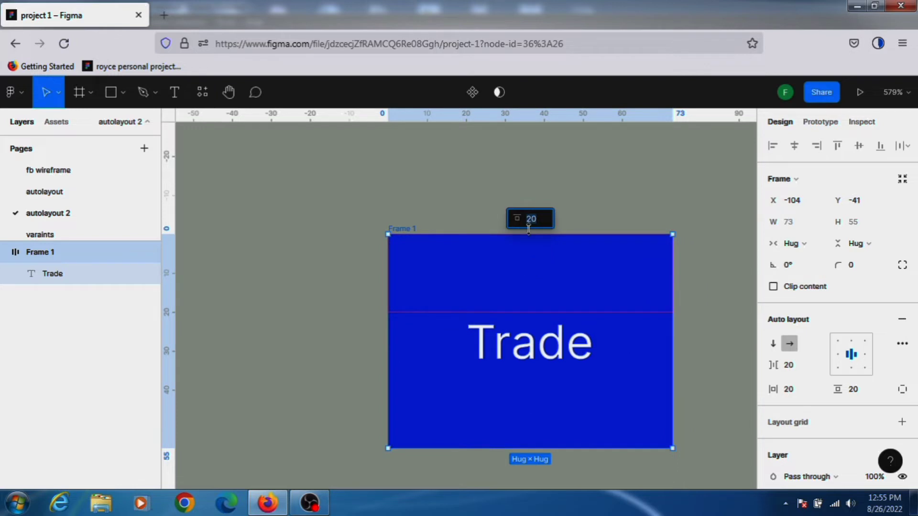
click(580, 215)
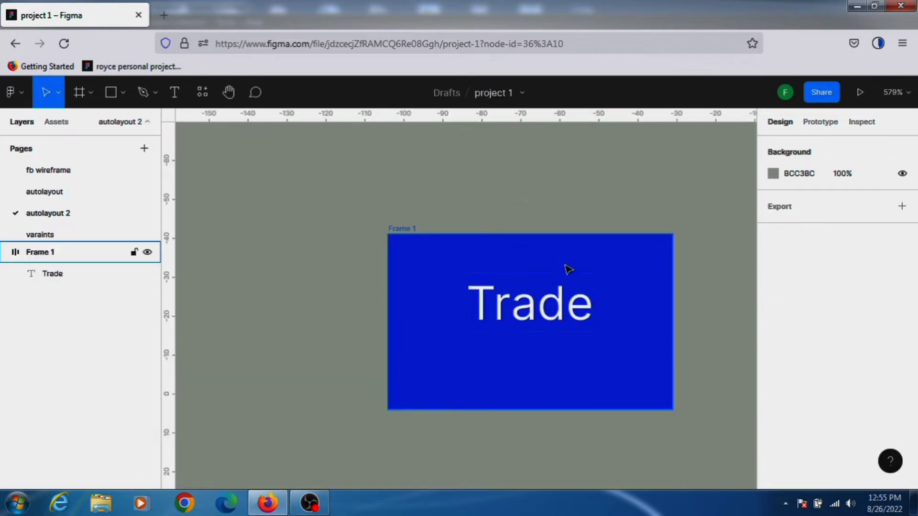
click(554, 403)
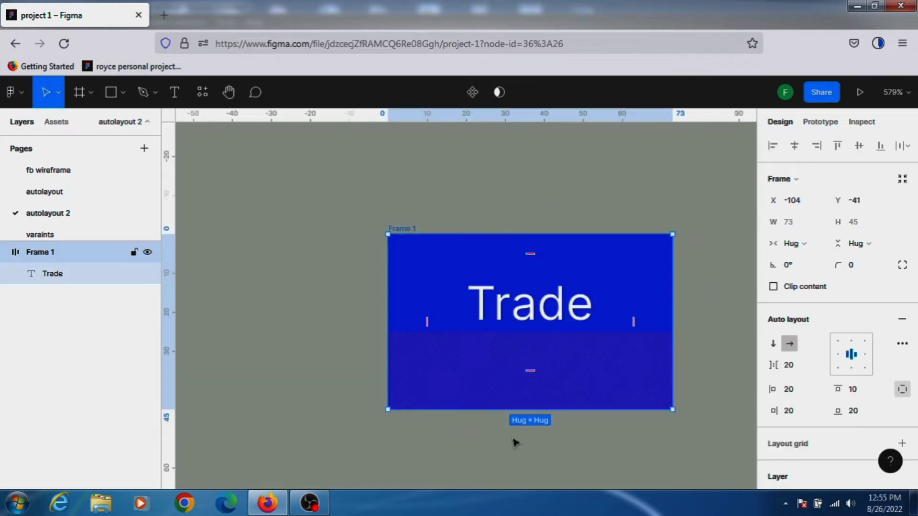
click(532, 370)
text(10)
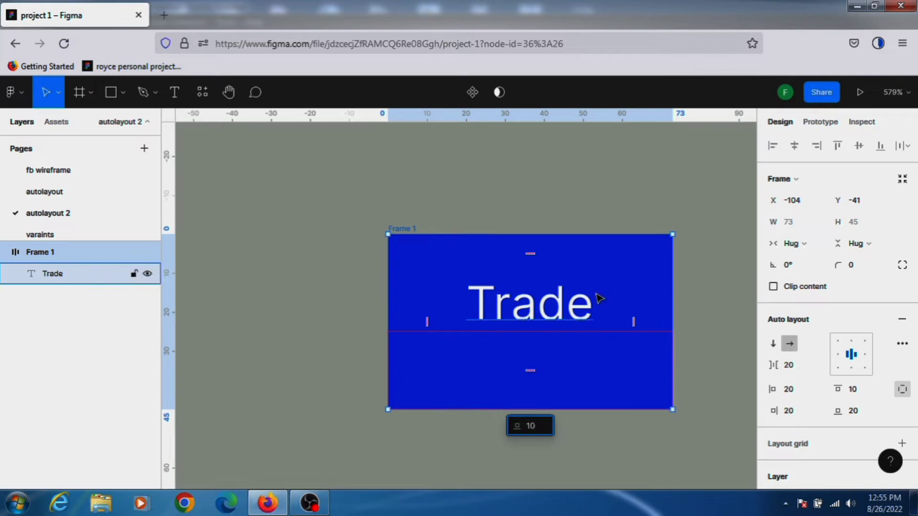
click(593, 297)
click(433, 221)
Set the frame's right and left padding individually to 10 each.
click(628, 296)
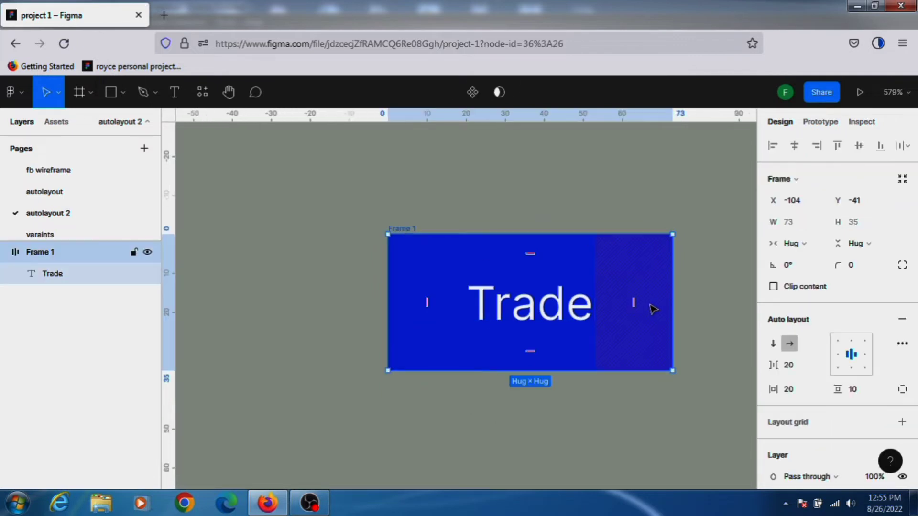
click(635, 299)
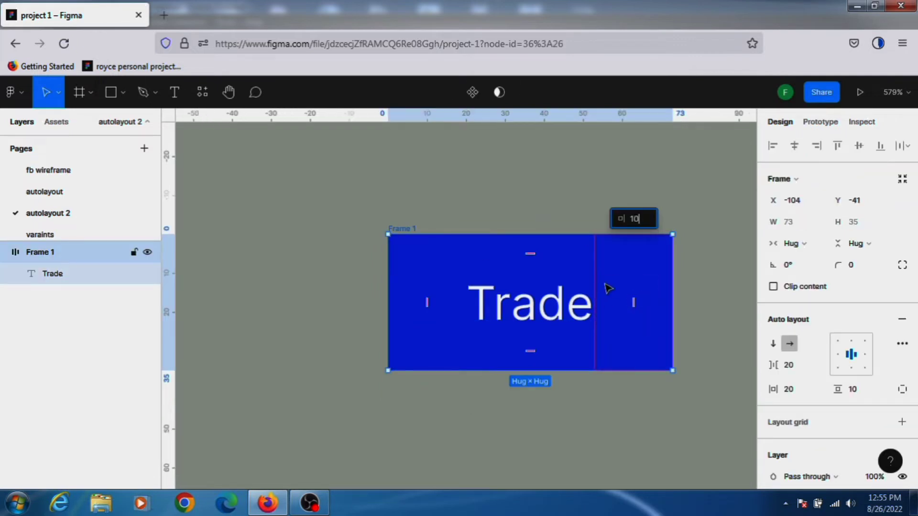
key(Return)
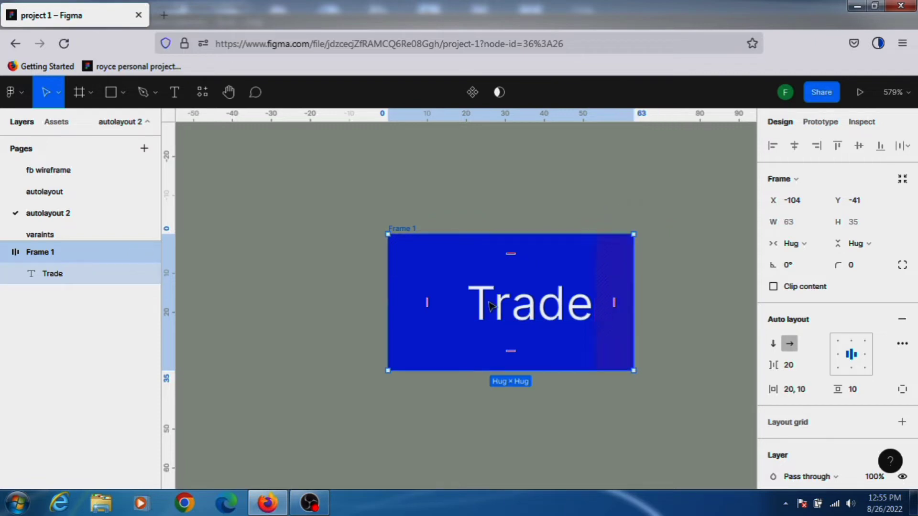
click(426, 301)
text(10)
key(Return)
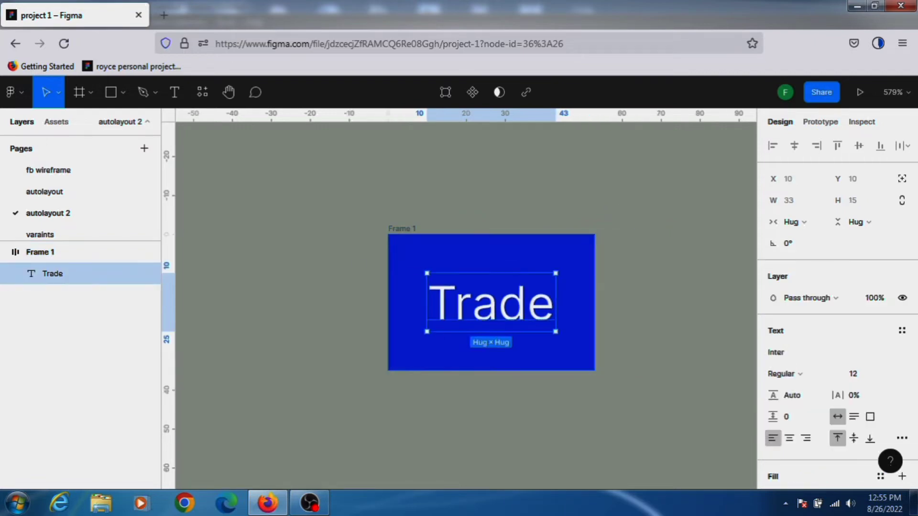
Widen the Trade frame to a fixed width of about 62 by dragging its edges, then reselect the frame.
drag(598, 298, 657, 296)
drag(391, 296, 414, 282)
click(698, 229)
click(431, 230)
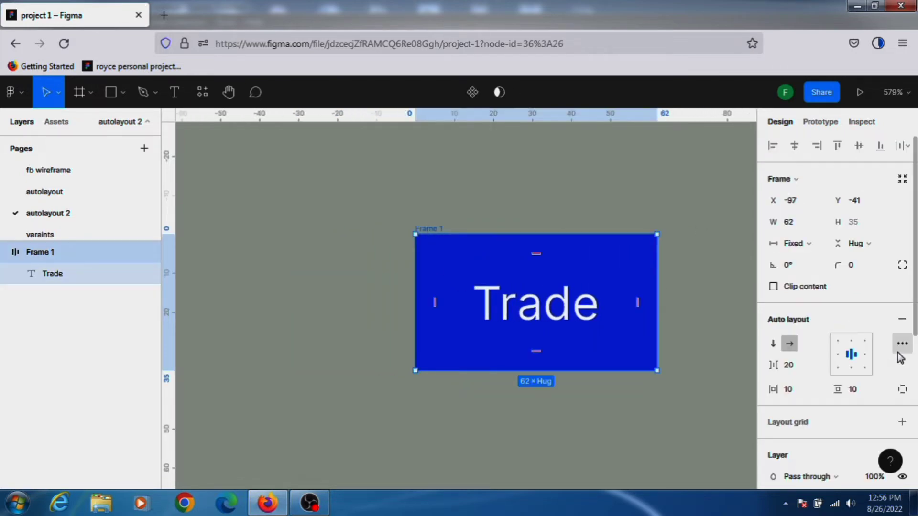
Switch to independent paddings and set the frame's bottom and right padding to 20 each.
click(903, 390)
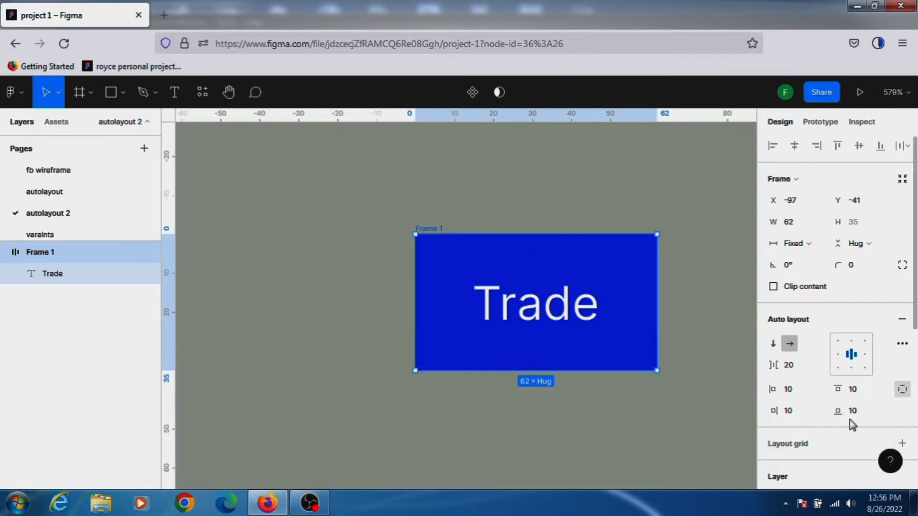
click(862, 412)
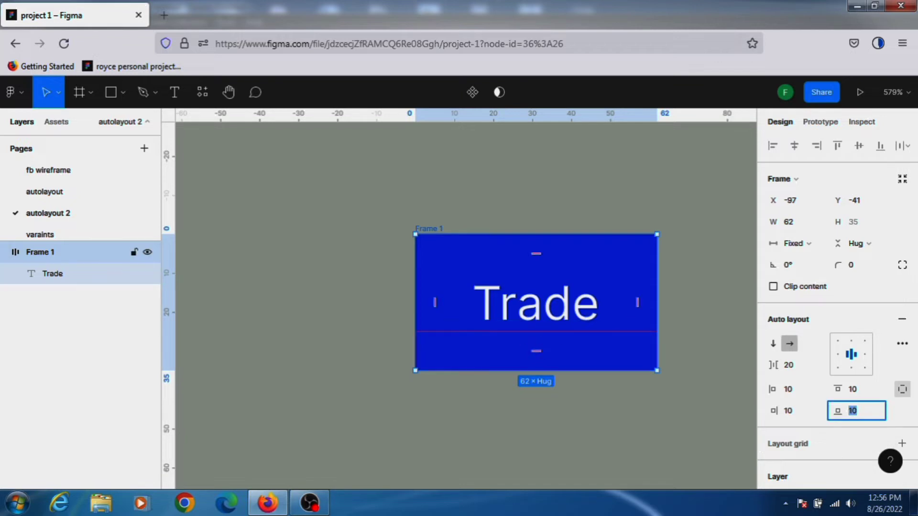
text(20)
click(590, 282)
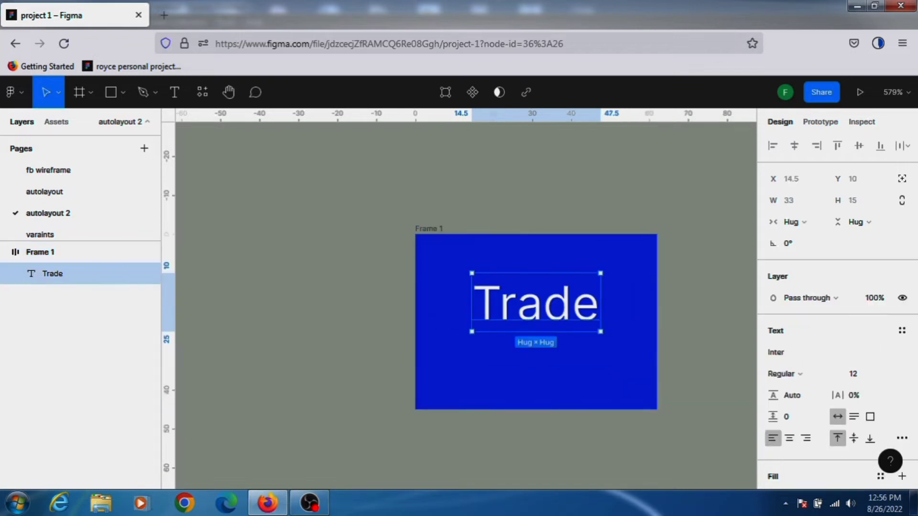
click(430, 242)
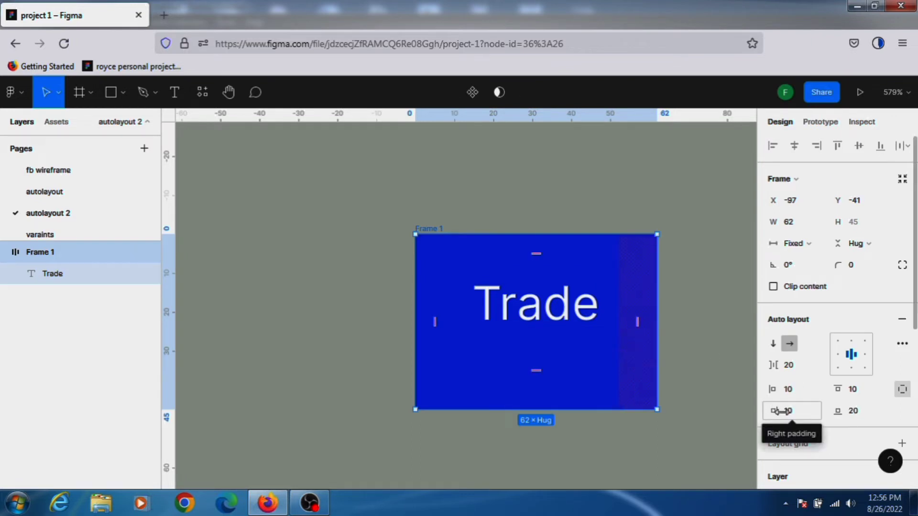
click(796, 417)
text(2)
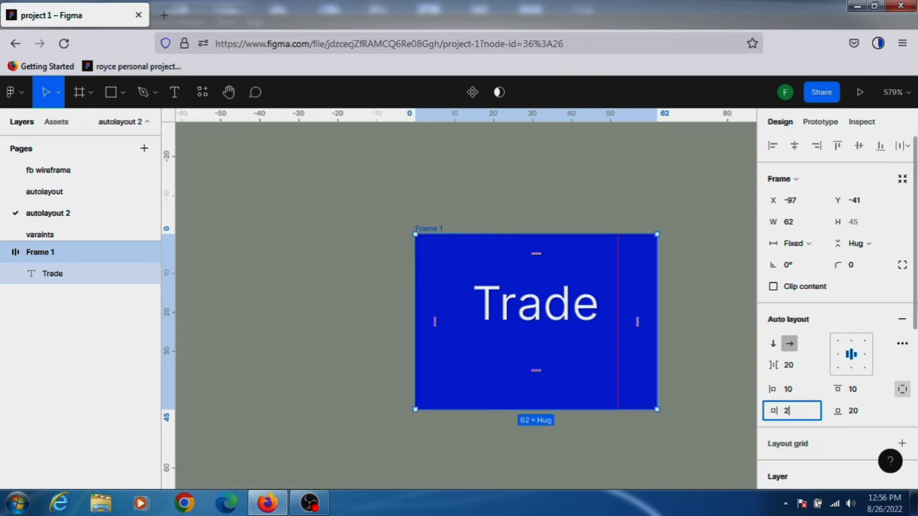
text(0)
key(Return)
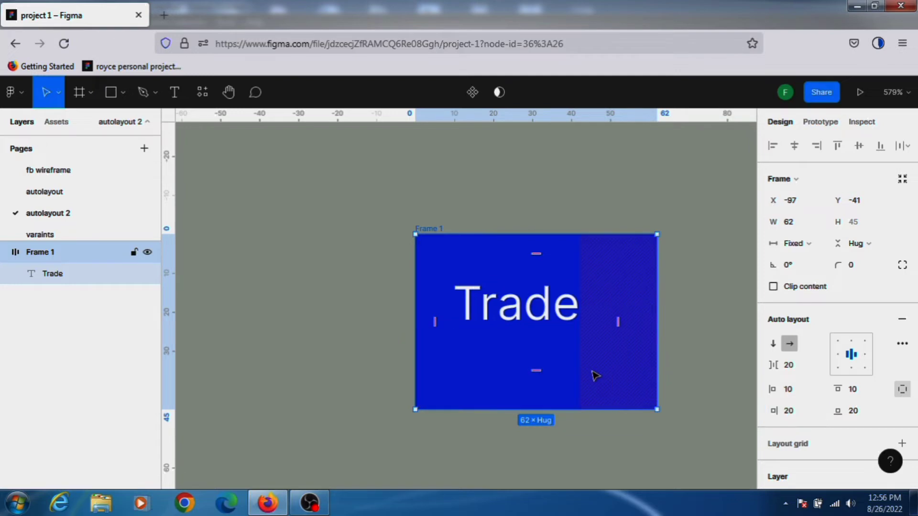
click(903, 390)
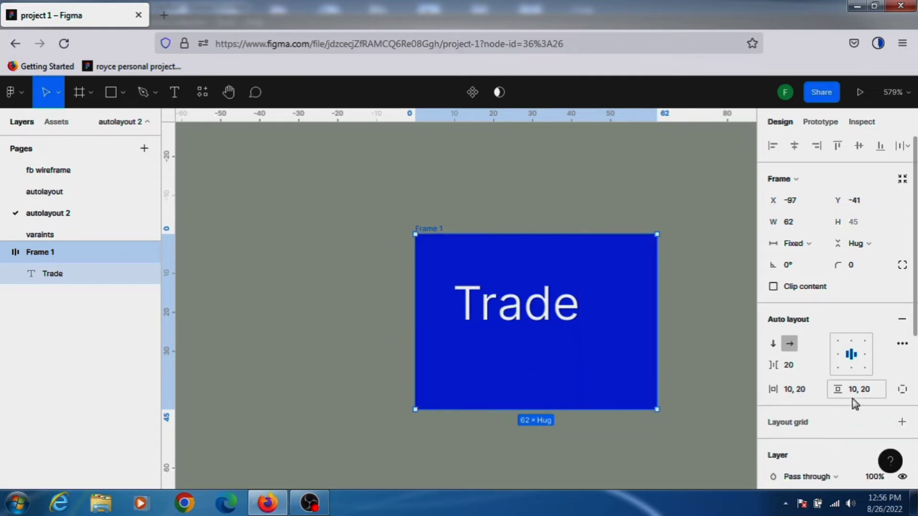
Undo the bottom and right padding changes.
key(ctrl+z)
key(ctrl+z)
key(ctrl+z)
key(ctrl+z)
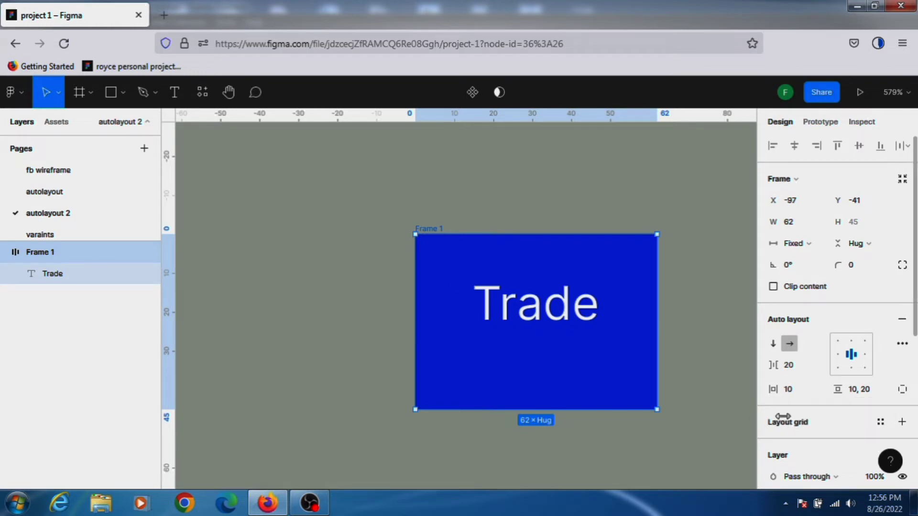
key(ctrl+z)
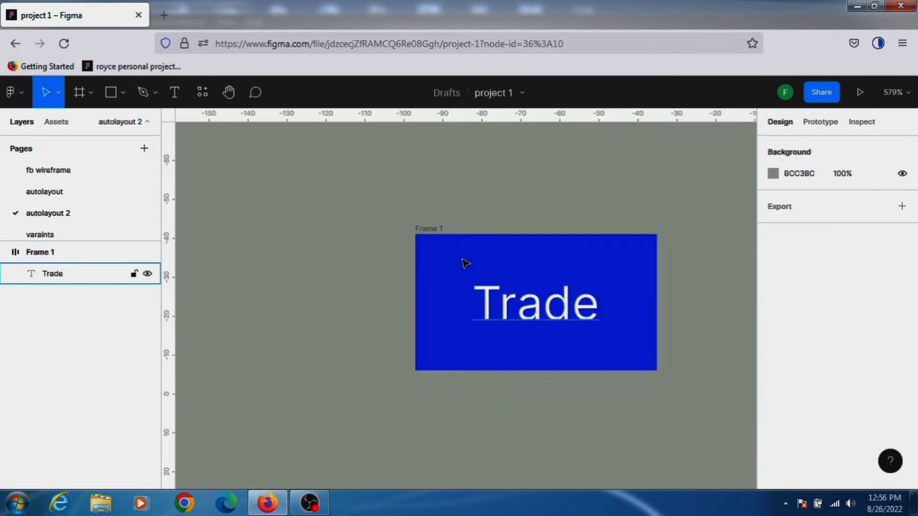
click(431, 231)
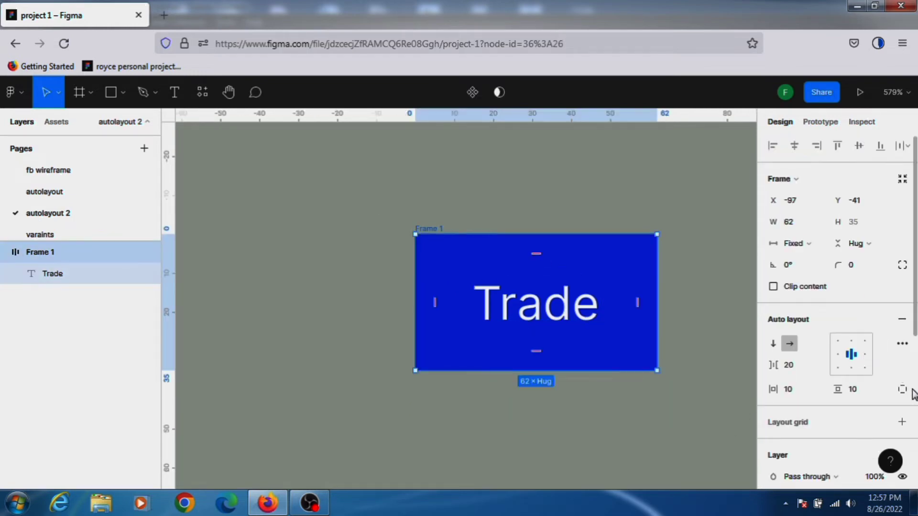
click(903, 345)
key(Escape)
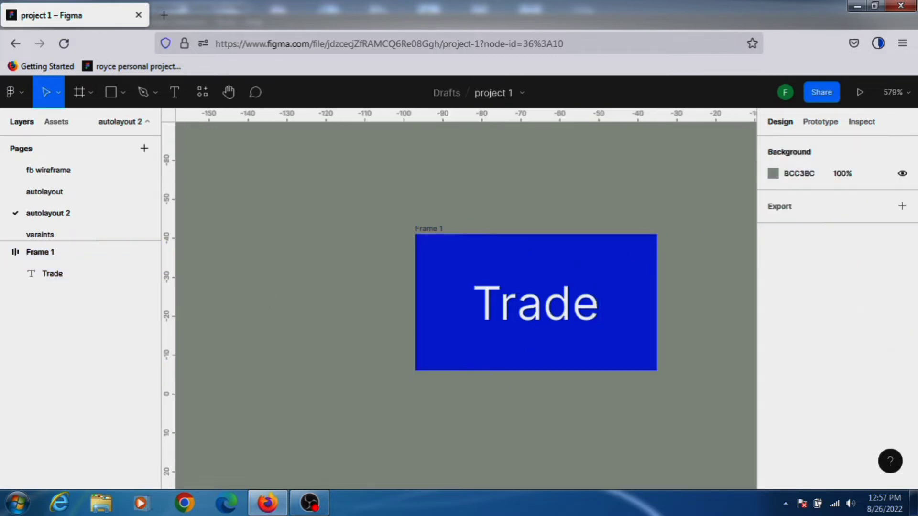
Draw a 14 × 14 circle with the Ellipse tool inside the auto layout frame next to the text.
click(111, 93)
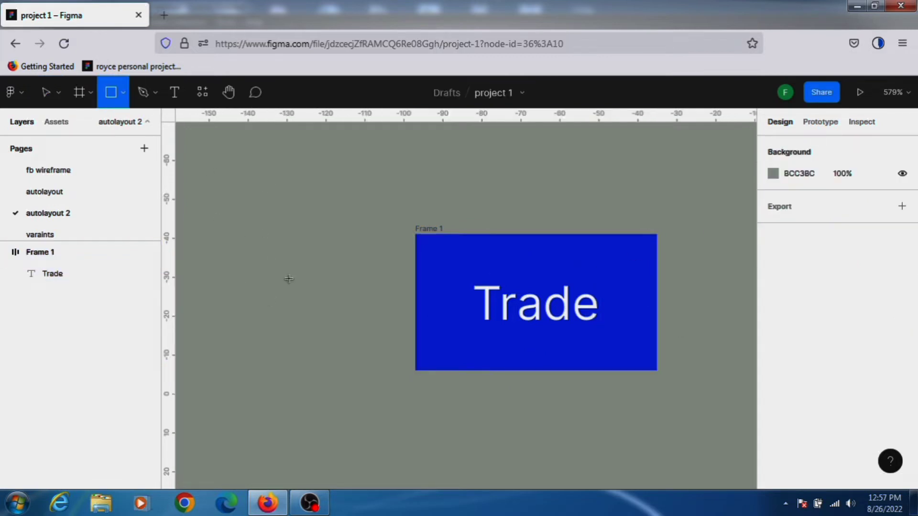
click(122, 92)
click(119, 178)
mouse_move(260, 254)
mouse_down()
mouse_move(311, 304)
mouse_move(437, 290)
mouse_move(465, 307)
mouse_move(617, 306)
mouse_up()
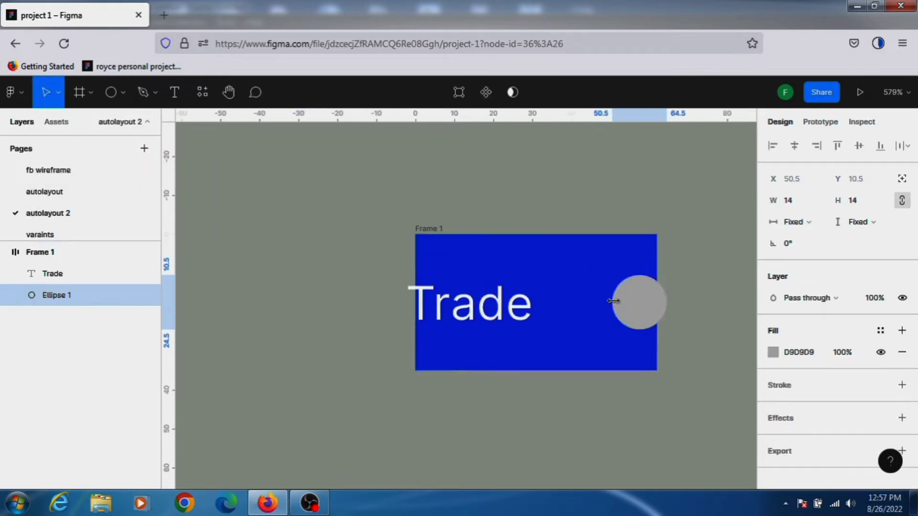
Widen the frame to about 77 and move the circle in front of the Trade text.
click(427, 231)
click(474, 316)
click(639, 300)
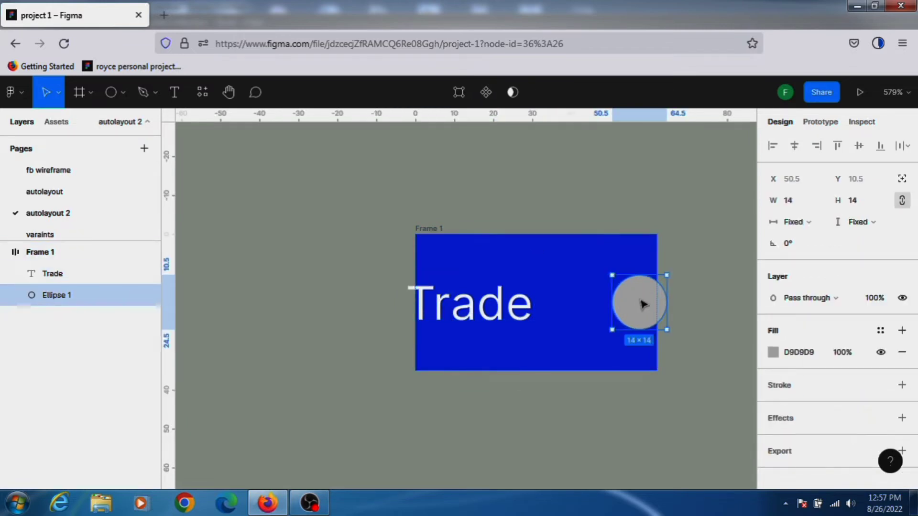
click(434, 235)
drag(415, 293, 356, 293)
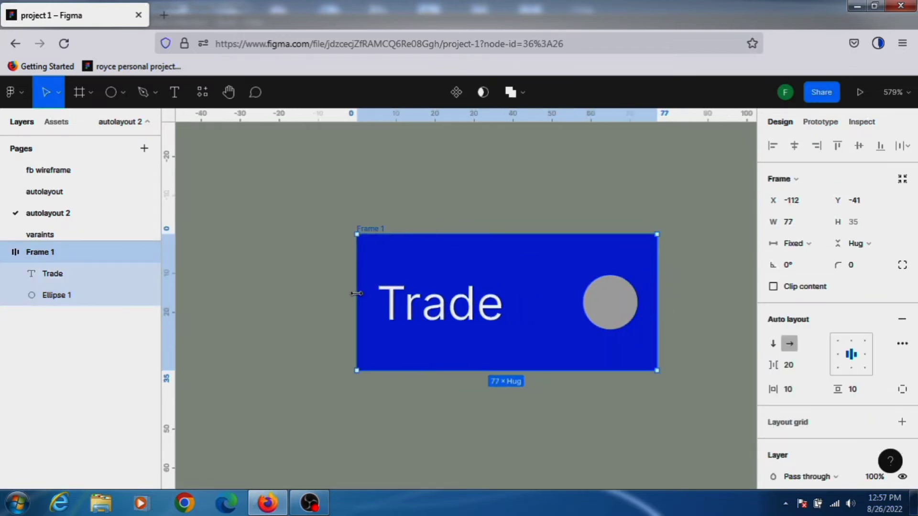
drag(618, 308, 438, 318)
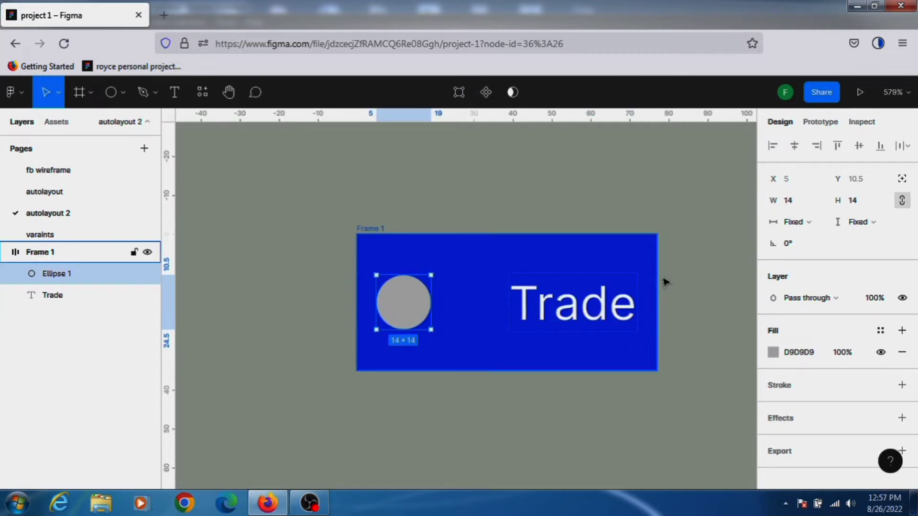
Set the frame's horizontal resizing to Hug contents.
click(655, 302)
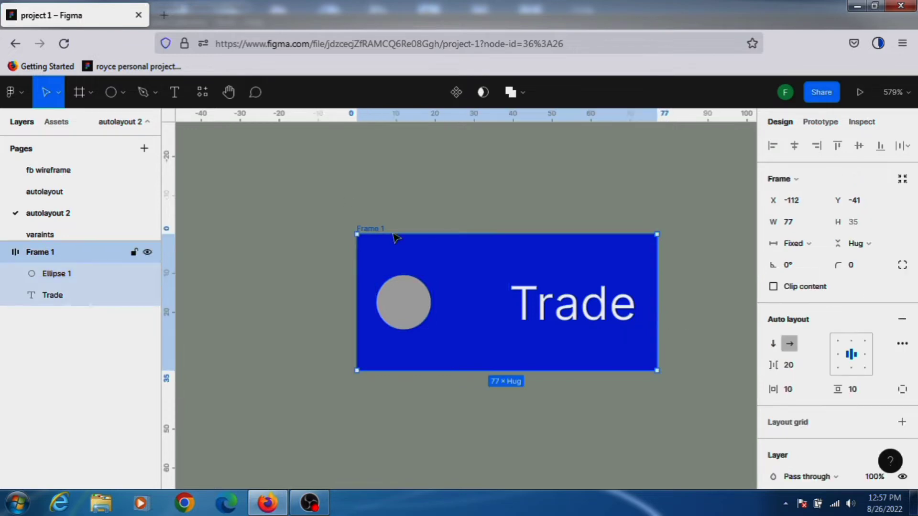
click(661, 299)
click(656, 309)
drag(656, 309, 513, 321)
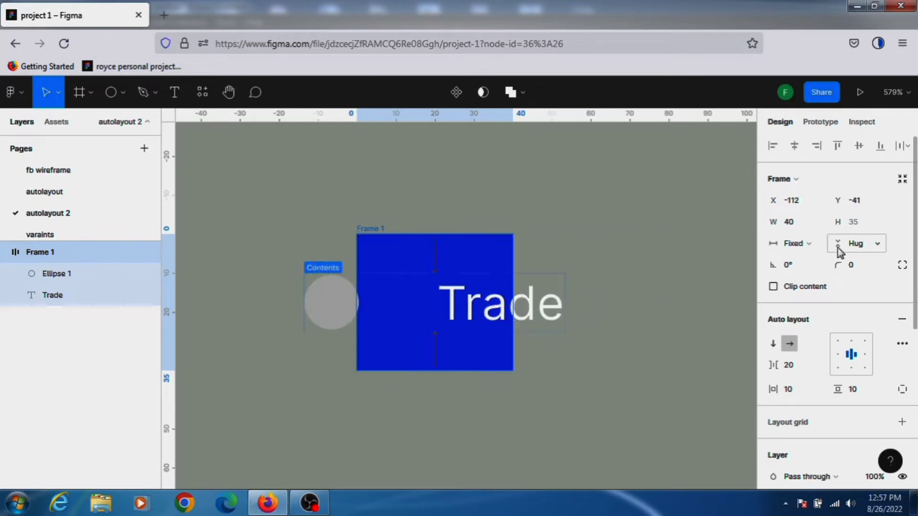
click(810, 243)
click(819, 262)
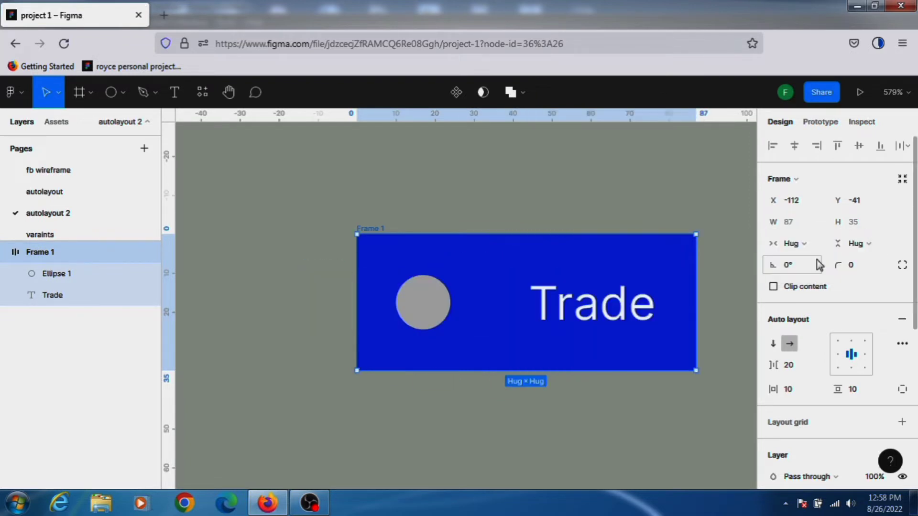
Resize the frame's edges to a fixed width of about 84.
mouse_move(697, 306)
mouse_down()
mouse_move(599, 305)
mouse_move(682, 306)
mouse_up()
mouse_move(353, 287)
mouse_down()
mouse_move(335, 286)
mouse_move(366, 287)
mouse_up()
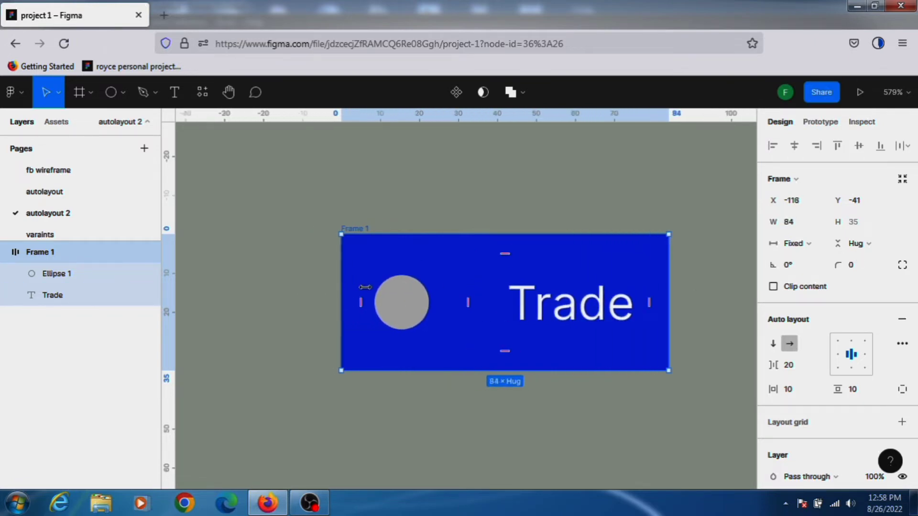
Open the frame's advanced layout settings and move the frame slightly left on the canvas.
click(902, 343)
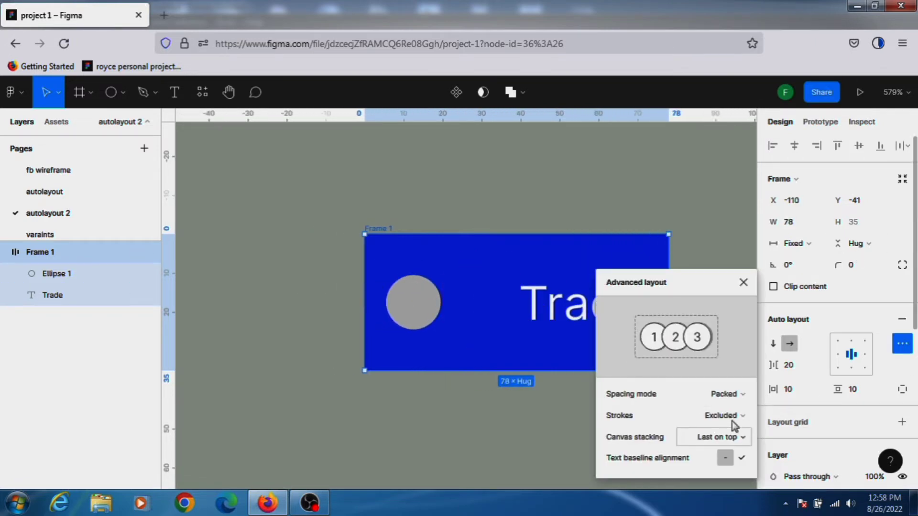
click(731, 437)
click(427, 266)
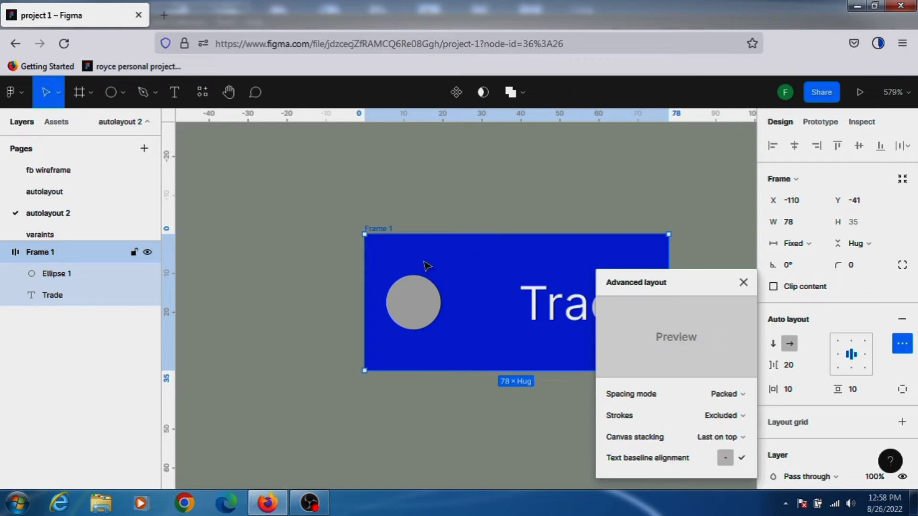
drag(374, 229, 262, 217)
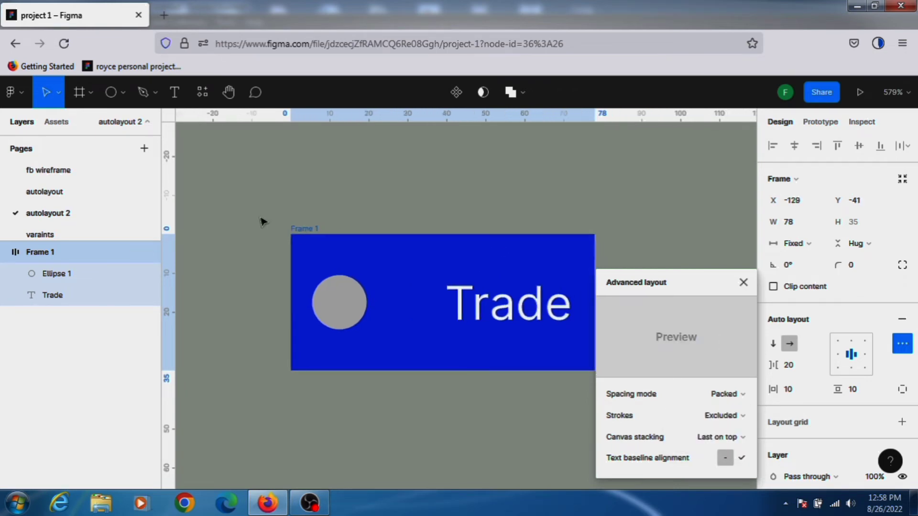
click(741, 442)
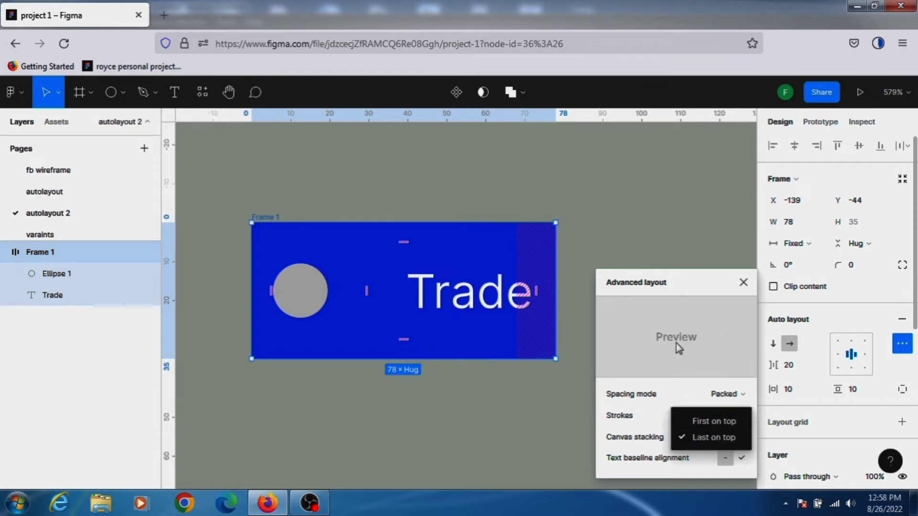
click(725, 438)
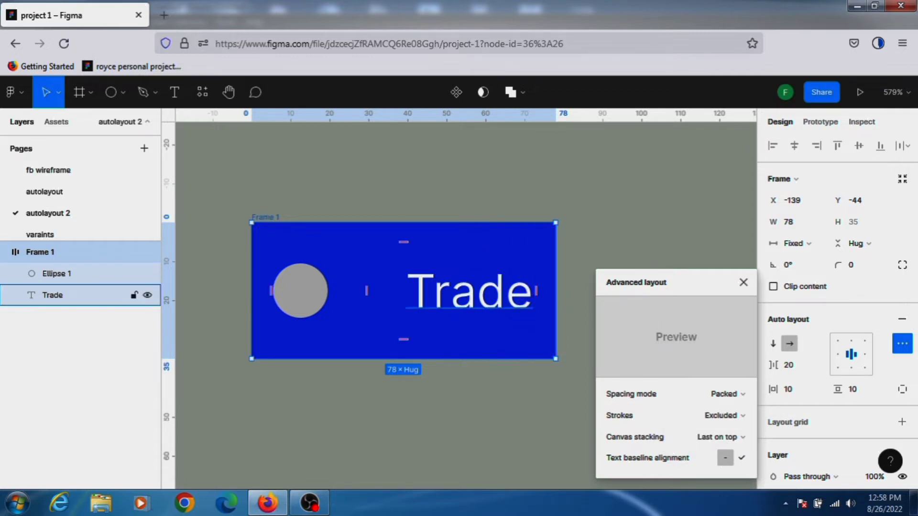
Narrow the frame to about 67 wide and set the spacing mode to Space between.
mouse_move(556, 293)
mouse_down()
mouse_move(369, 289)
mouse_move(513, 289)
mouse_up()
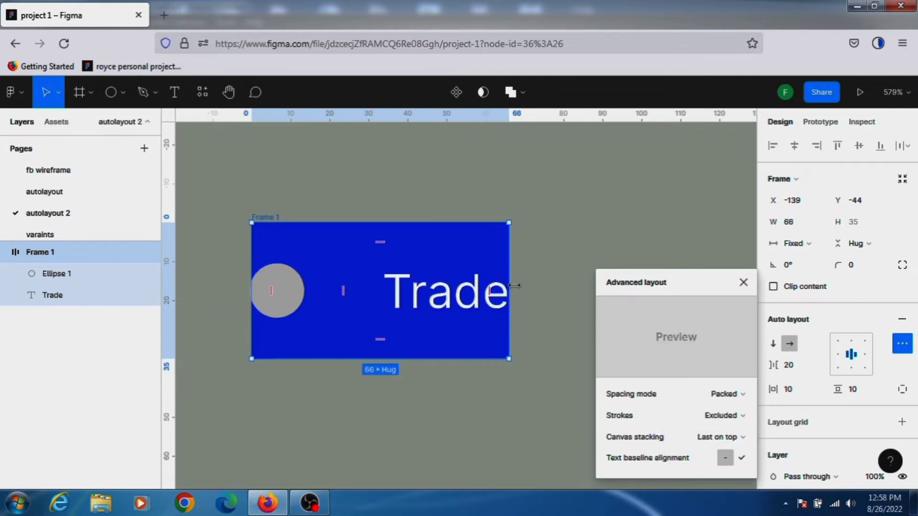
click(746, 416)
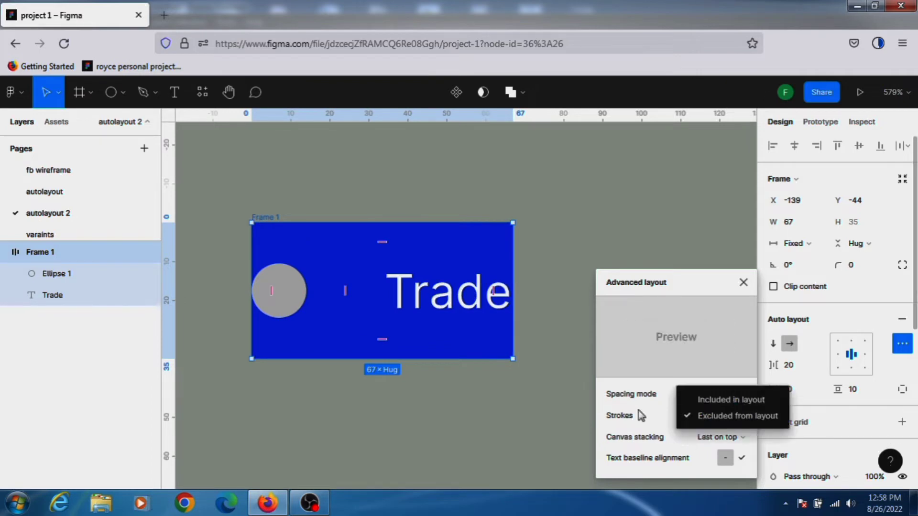
click(672, 402)
click(734, 395)
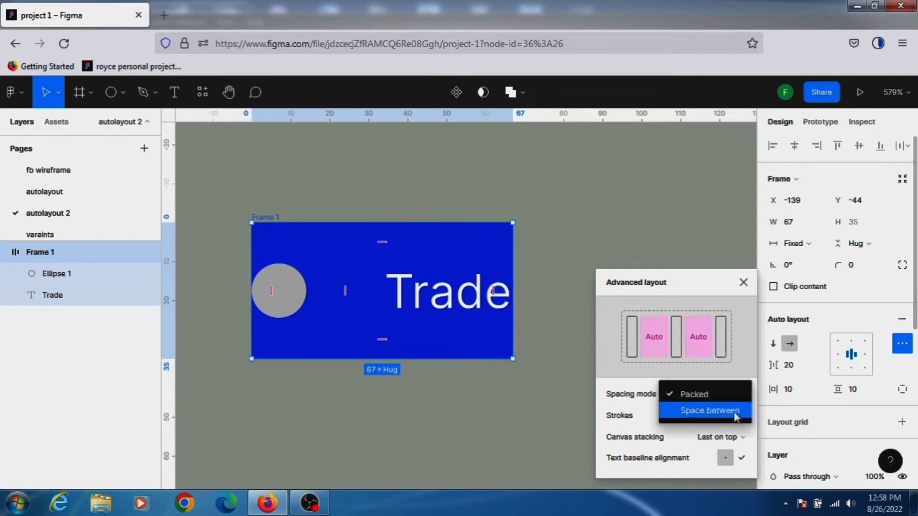
click(734, 411)
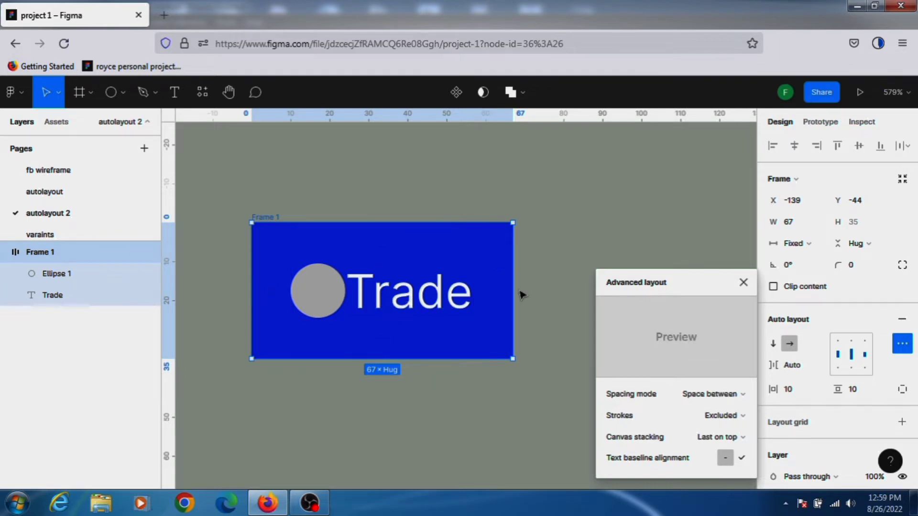
Adjust the frame's width to about 73 by dragging its edges.
drag(514, 289, 539, 287)
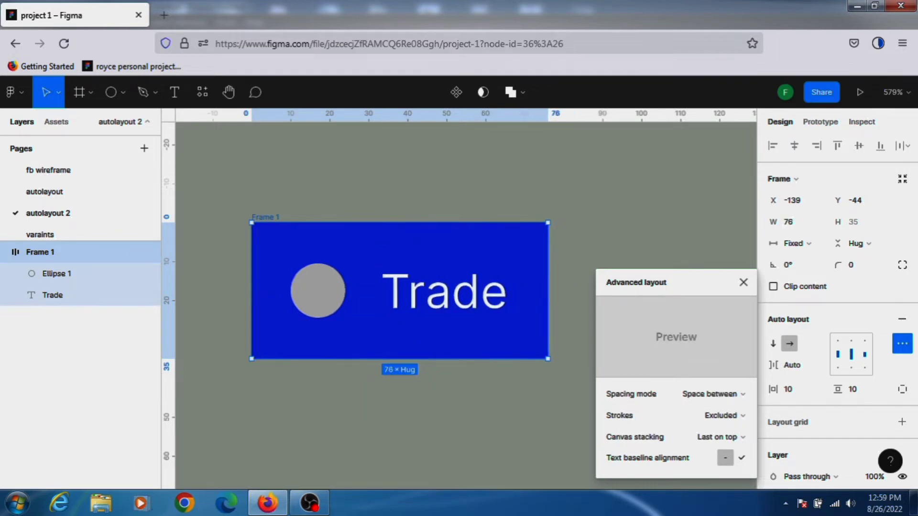
mouse_move(235, 286)
mouse_down()
mouse_move(221, 287)
mouse_move(239, 287)
mouse_up()
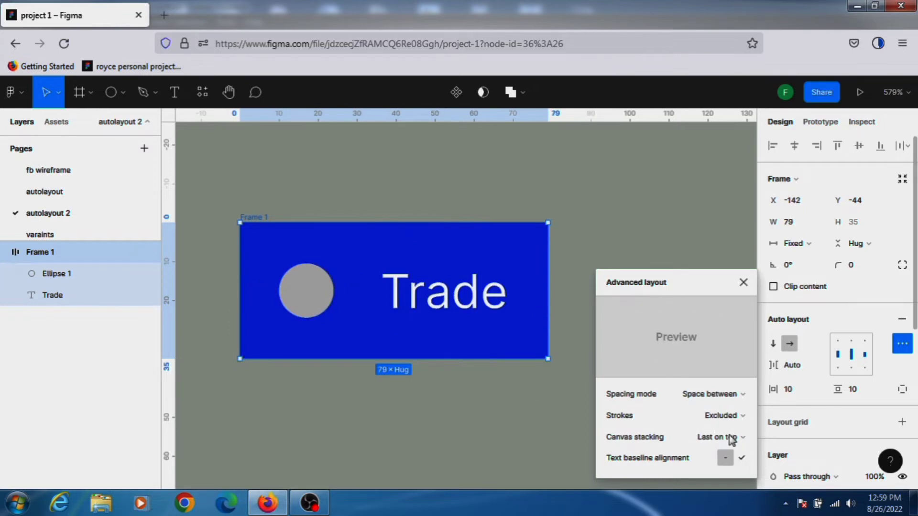
click(731, 437)
click(722, 438)
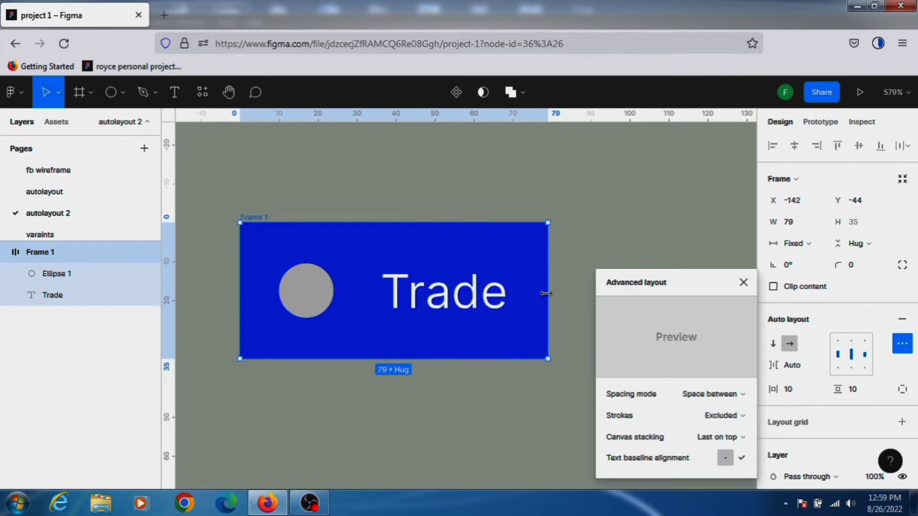
drag(547, 292, 525, 291)
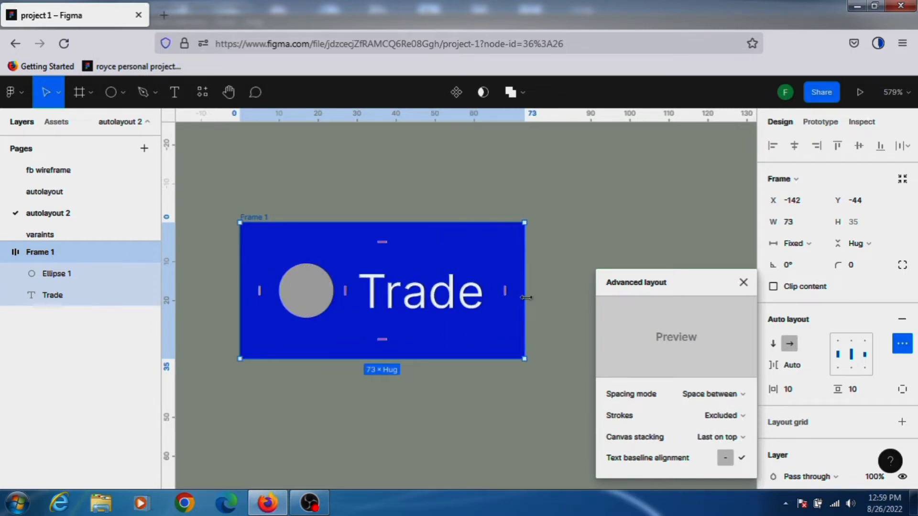
Set the frame's canvas stacking to First on top.
click(730, 437)
click(734, 423)
Widen the Trade button frame to about 85 and close the advanced layout settings.
drag(237, 295, 235, 318)
drag(451, 276, 567, 289)
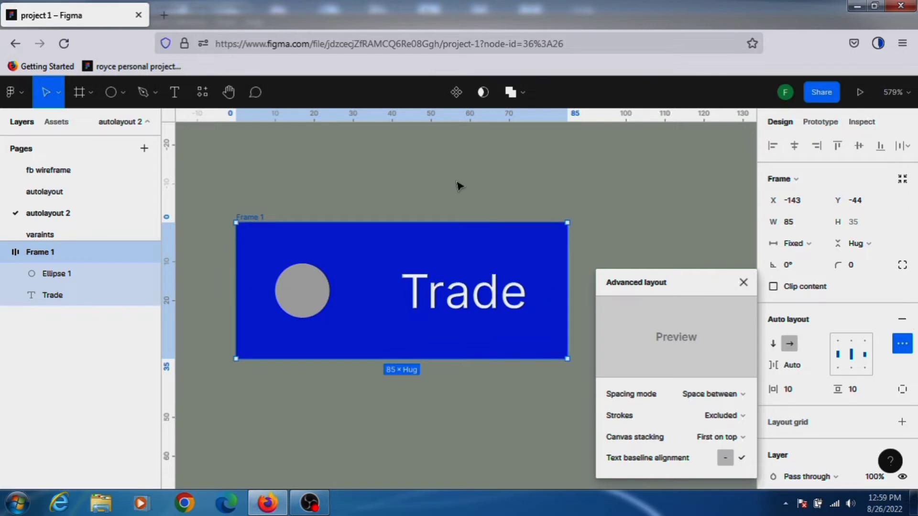
scroll(505, 219, up, 1)
scroll(509, 222, down, 1)
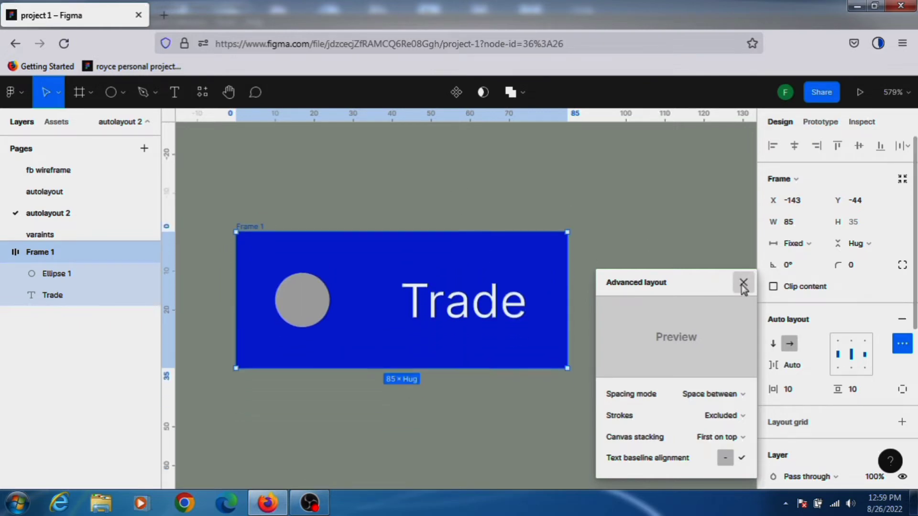
click(743, 283)
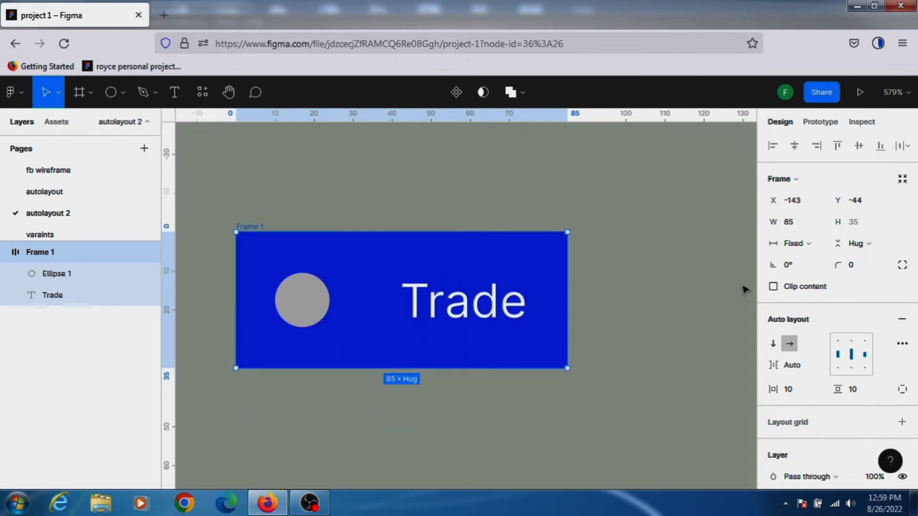
Bring the group of four circular avatar images from the autolayout page and paste it below the Trade button.
click(44, 197)
drag(585, 271, 452, 214)
double_click(66, 217)
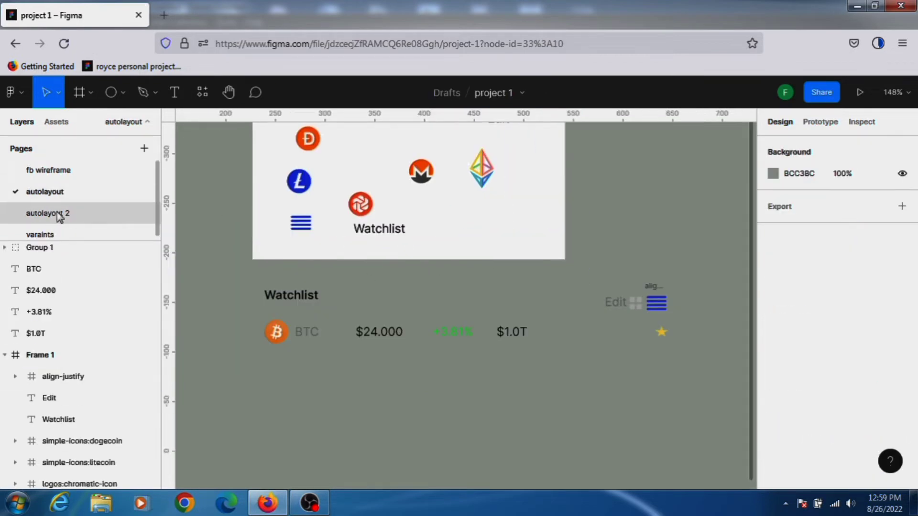
click(643, 283)
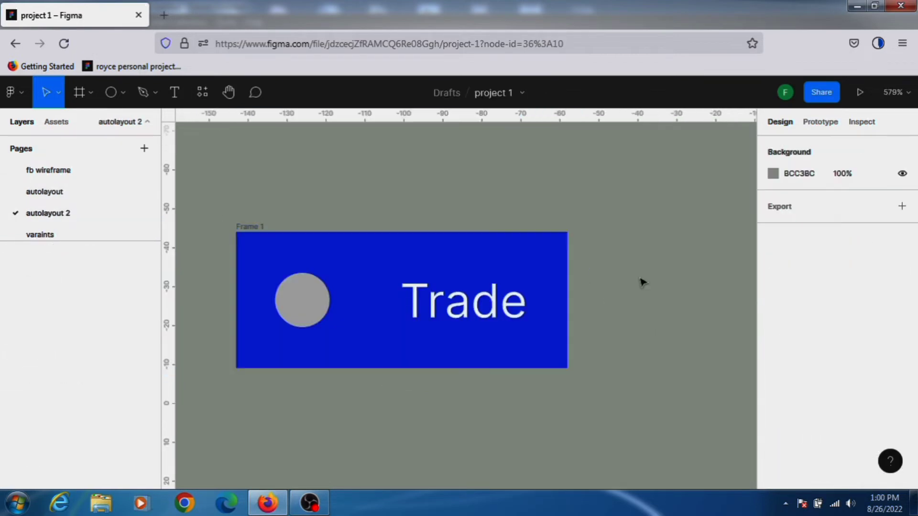
key(ctrl+v)
drag(462, 313, 509, 433)
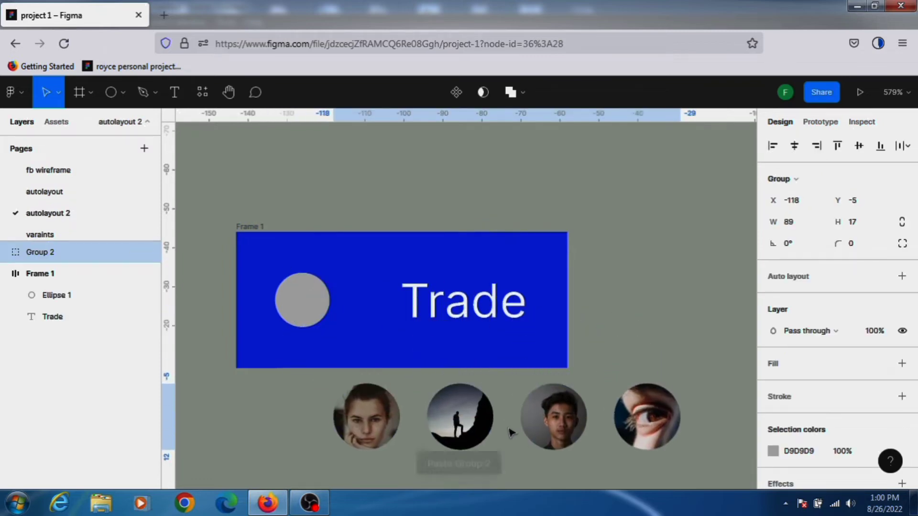
Add auto layout to the avatar group and center the alignment of the new outer frame and its inner frame.
scroll(704, 373, down, 2)
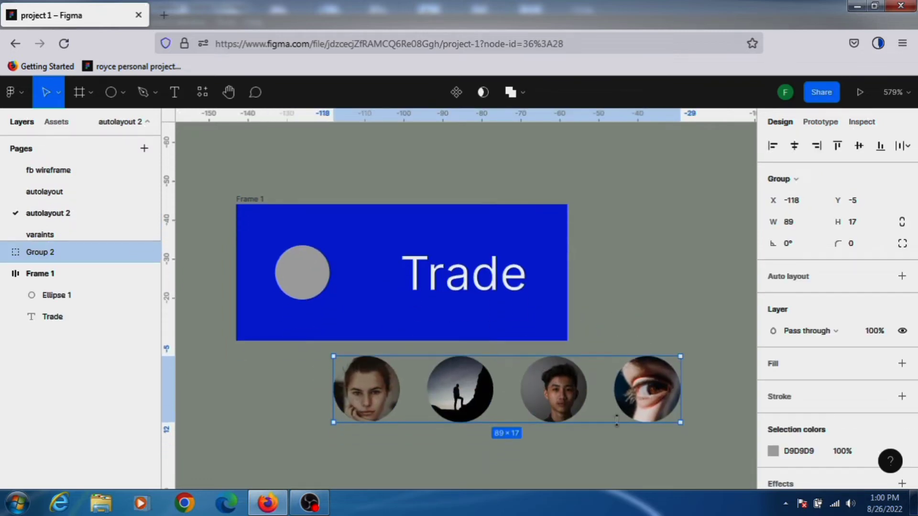
click(902, 276)
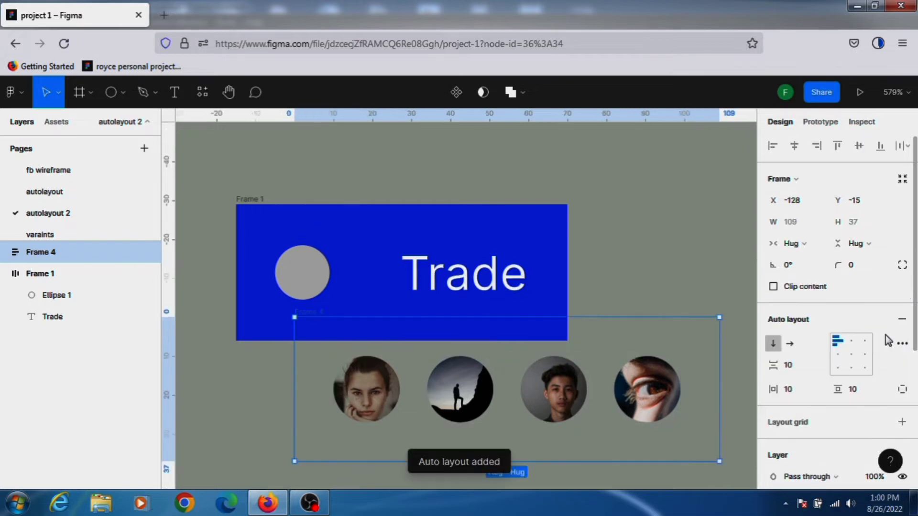
click(852, 356)
click(245, 200)
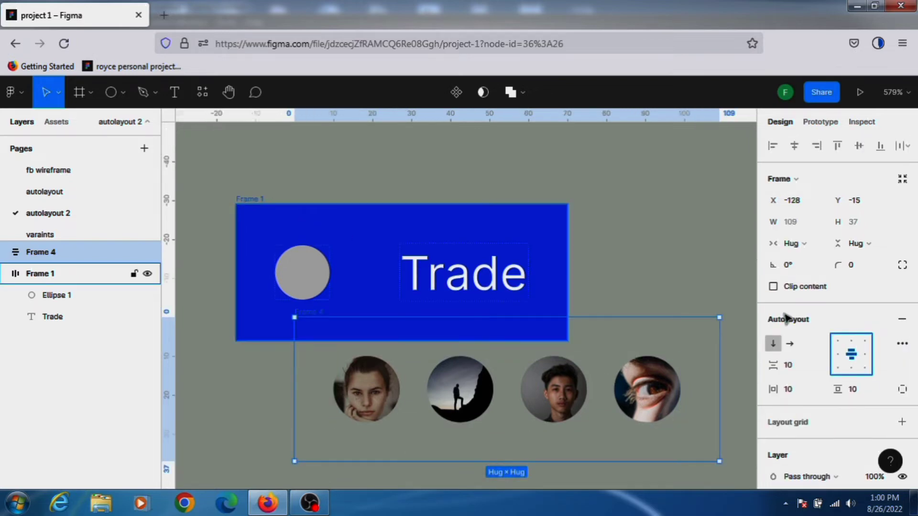
click(851, 358)
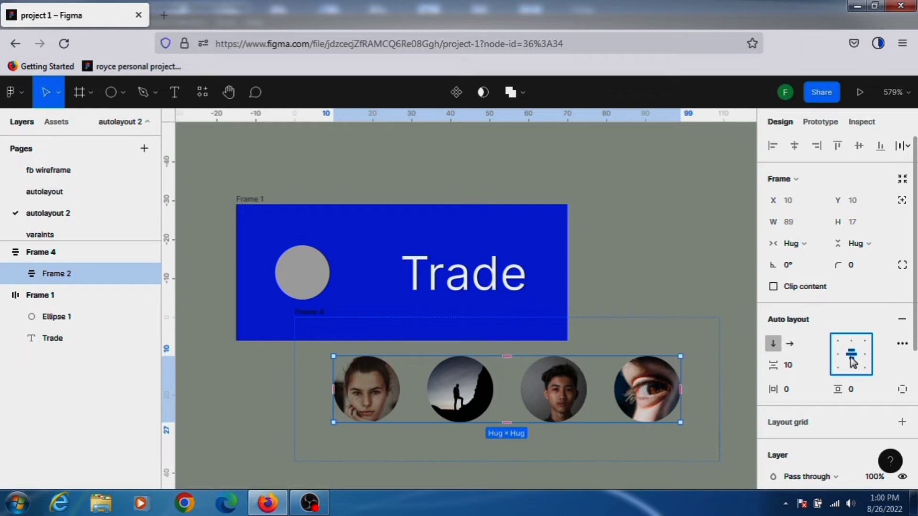
Set the inner avatar frame's spacing mode to Space between in the advanced layout settings.
click(905, 346)
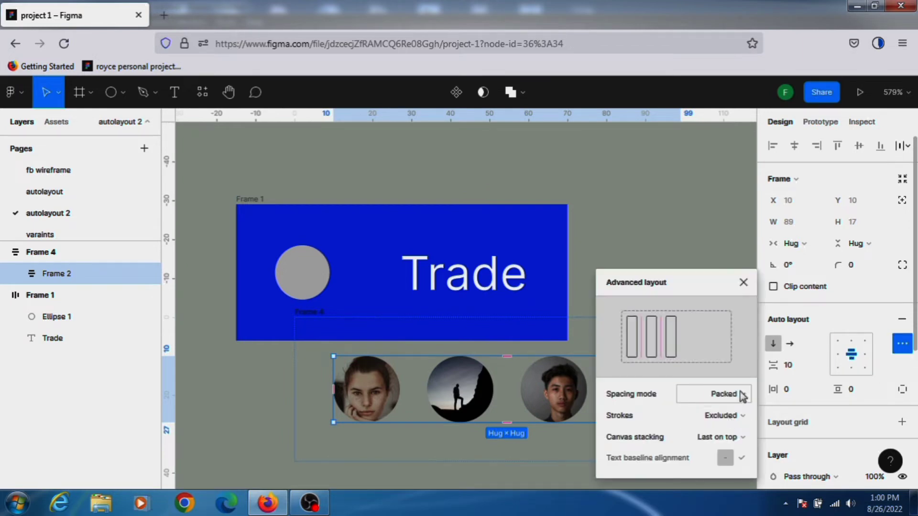
click(742, 396)
click(731, 406)
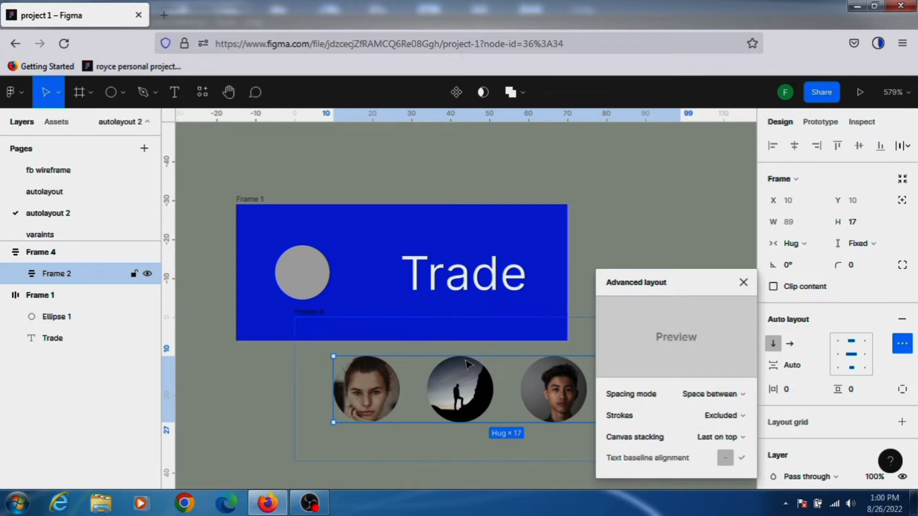
key(space)
drag(580, 273, 452, 211)
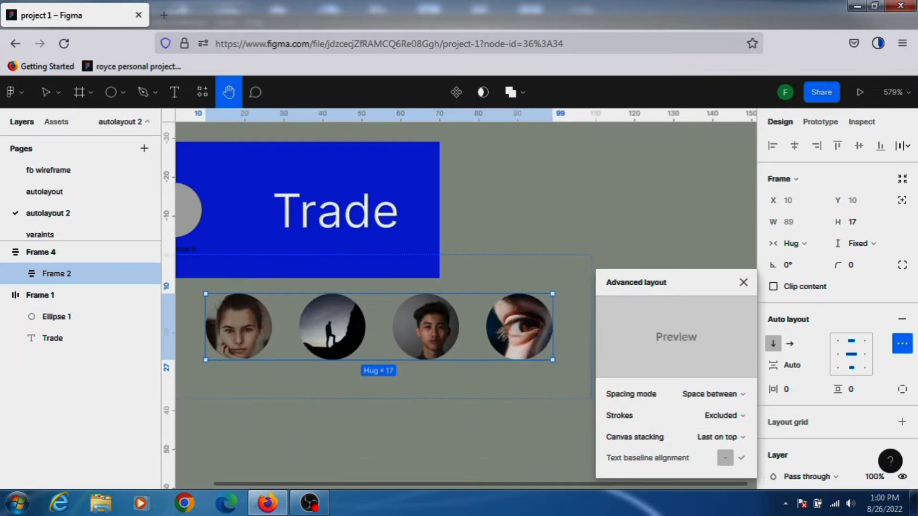
click(581, 241)
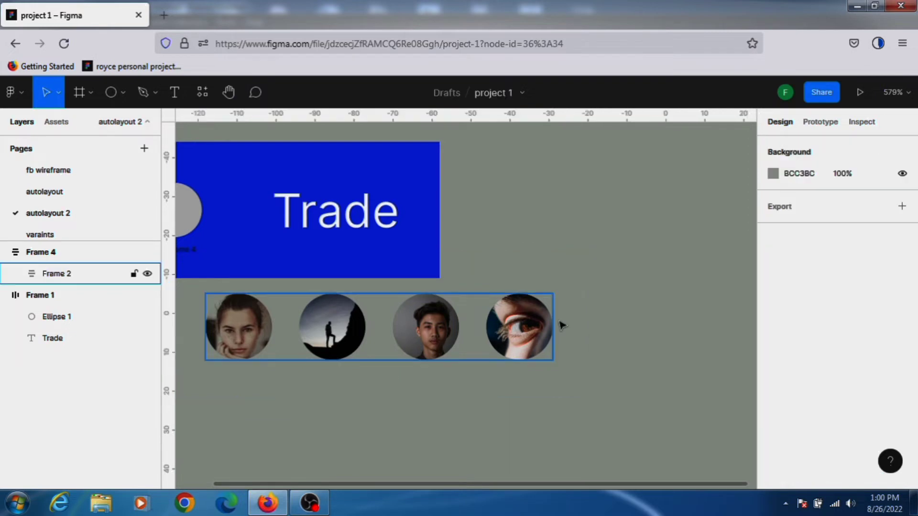
Widen the outer avatar frame to about 122 and move it lower on the canvas.
click(562, 326)
click(584, 312)
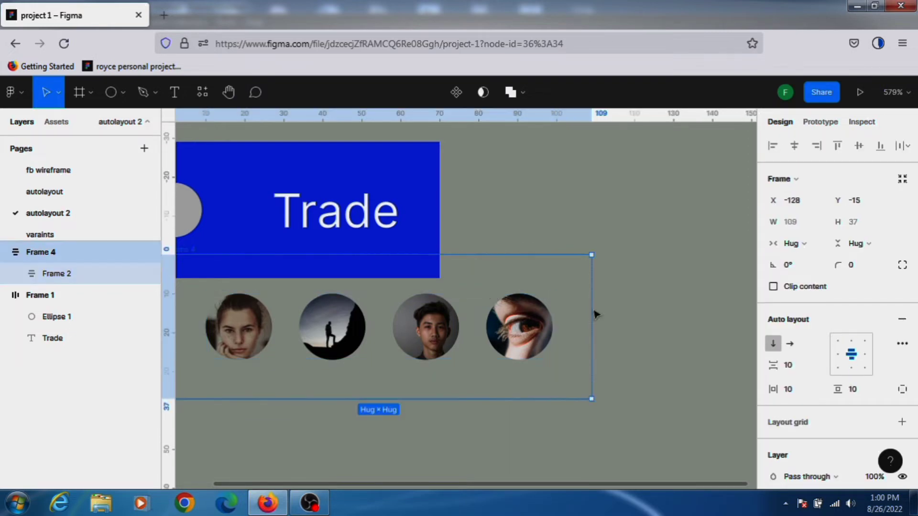
drag(586, 313, 640, 316)
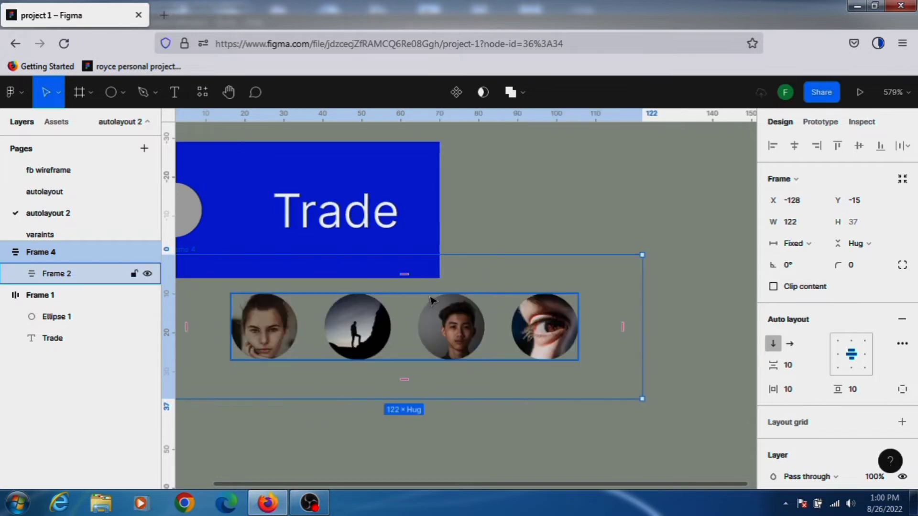
drag(431, 300, 523, 362)
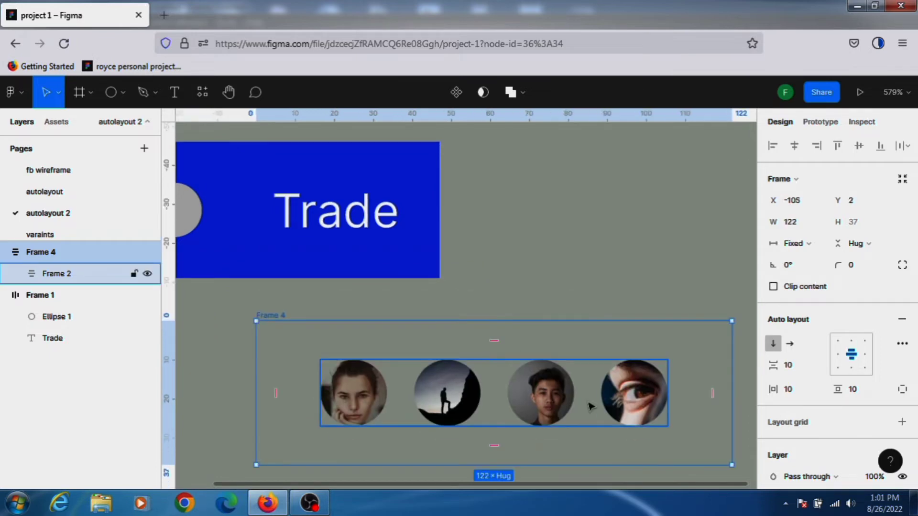
Set the inner avatar frame's width sizing to Fill container.
scroll(591, 406, down, 2)
click(608, 386)
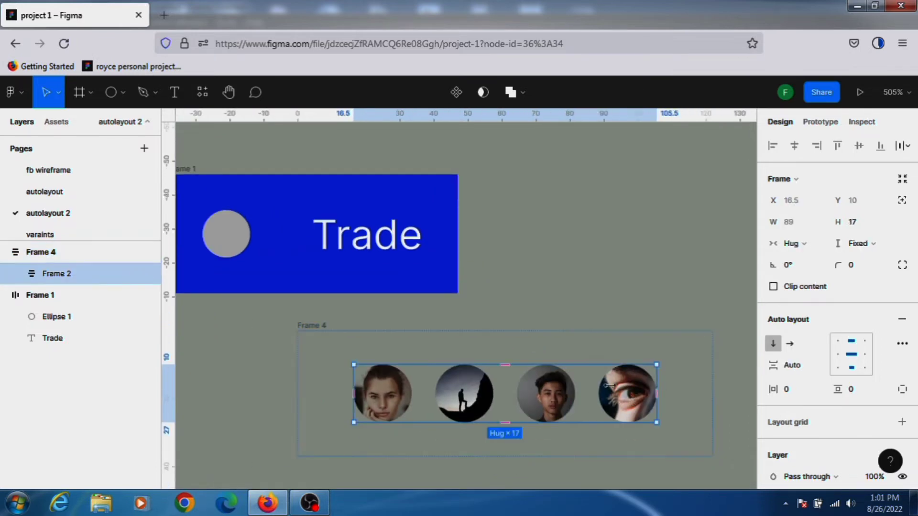
click(812, 245)
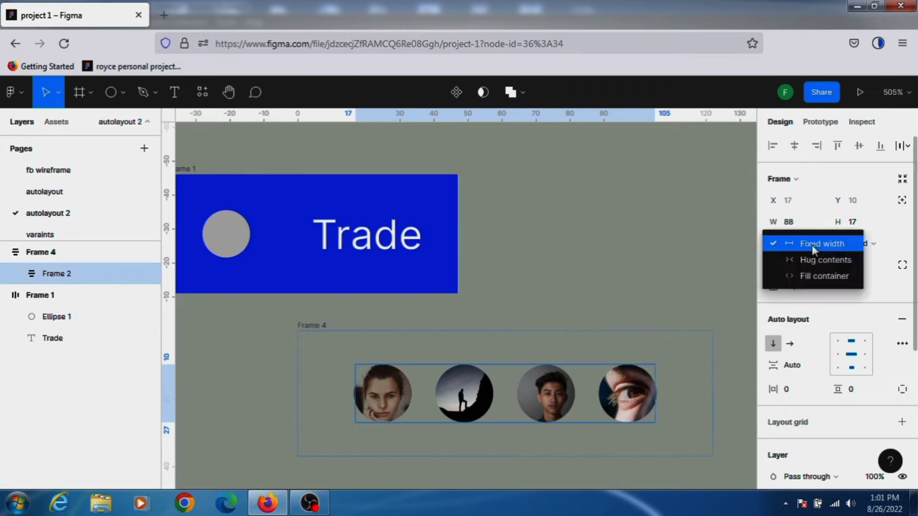
click(815, 277)
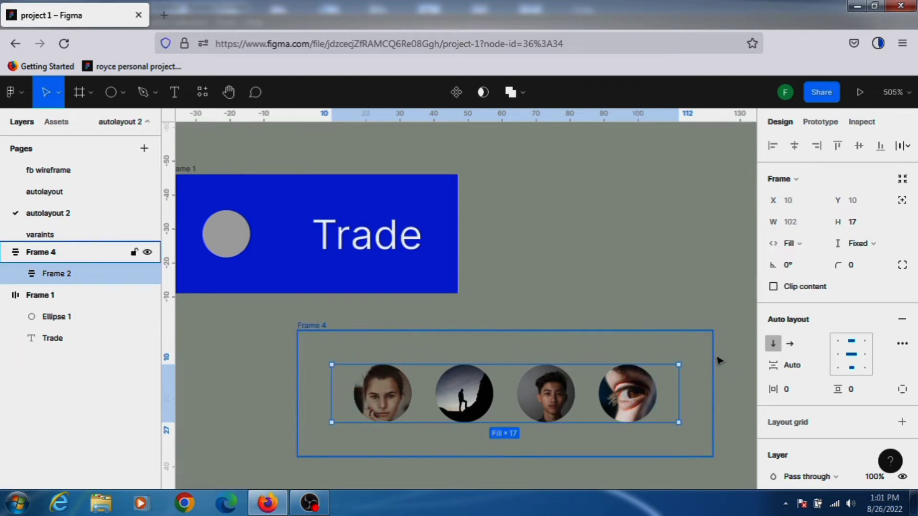
click(678, 354)
click(314, 326)
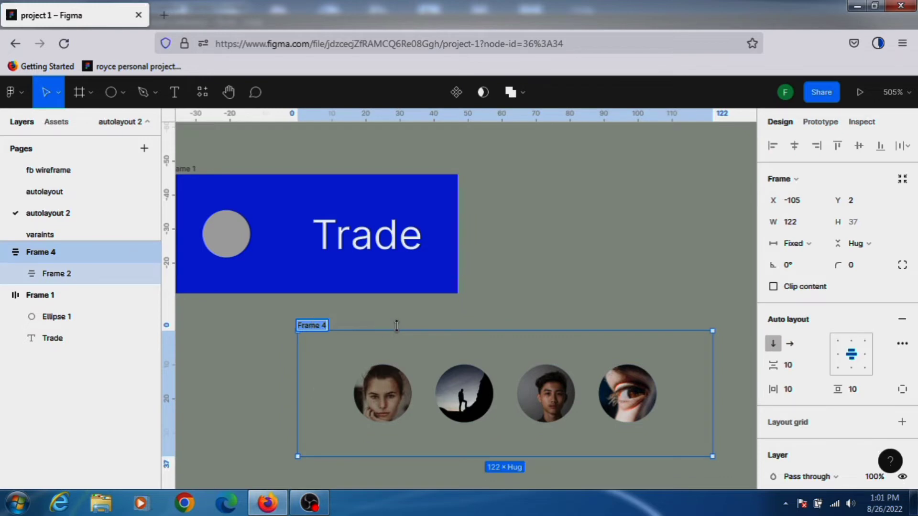
Undo the last five auto layout changes.
key(ctrl+z)
key(ctrl+z)
key(ctrl+z)
key(ctrl+z)
key(ctrl+z)
key(ctrl+z)
key(ctrl+z)
key(ctrl+z)
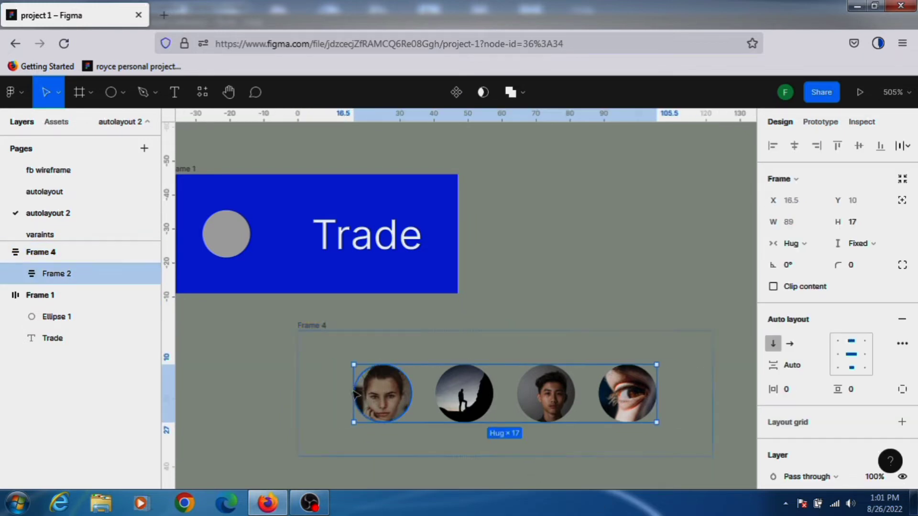
key(ctrl+z)
key(ctrl+z)
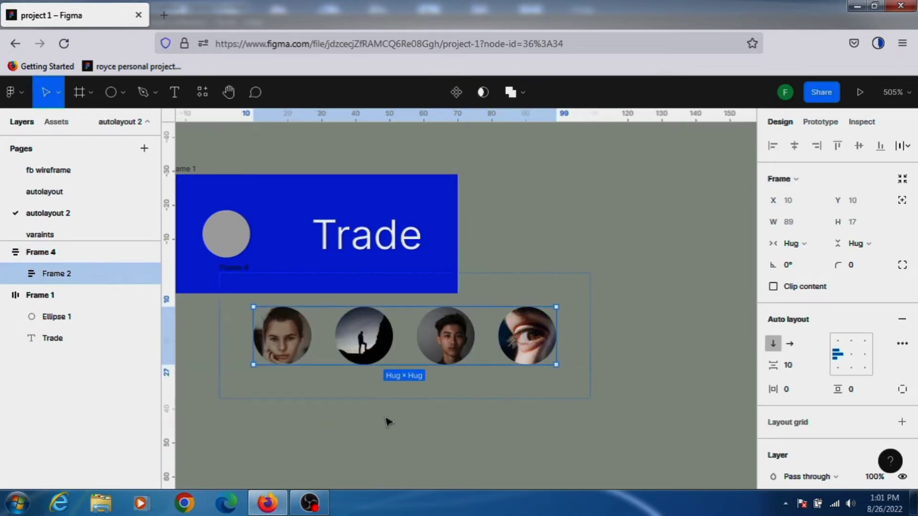
Ungroup the inner avatar frame and move the resulting avatar row out of the outer frame.
right_click(342, 333)
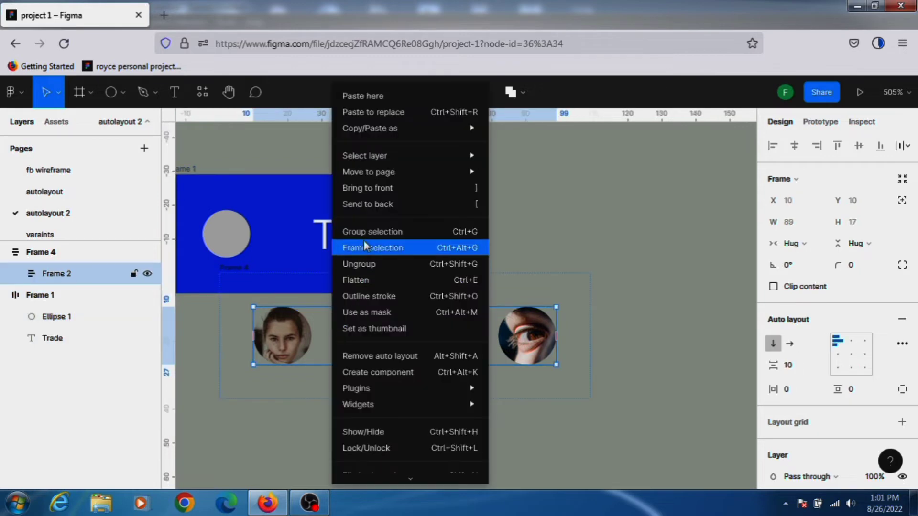
click(371, 269)
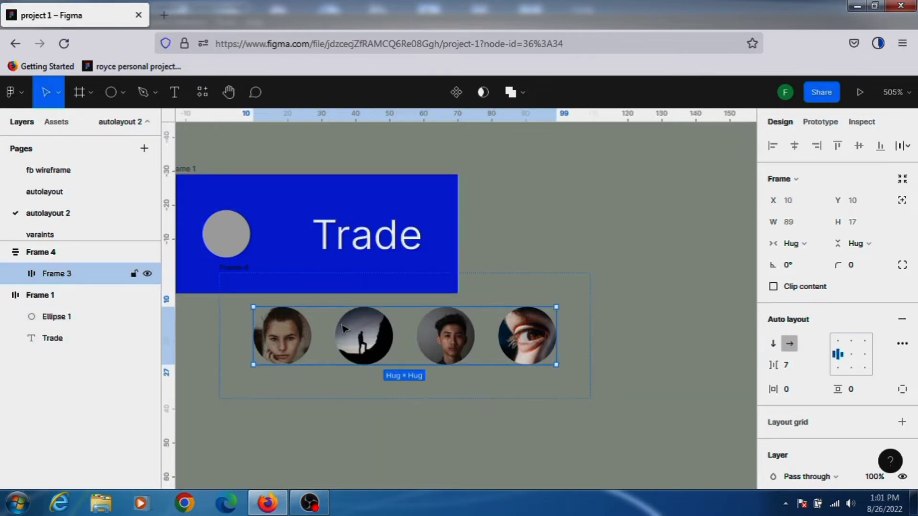
drag(622, 236, 538, 416)
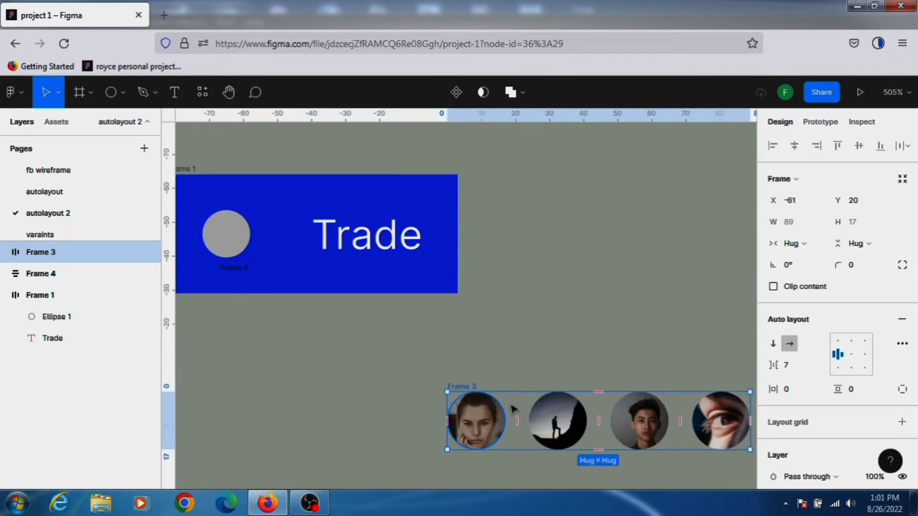
Hide the avatar row and delete the outer avatar frame.
right_click(515, 415)
click(535, 334)
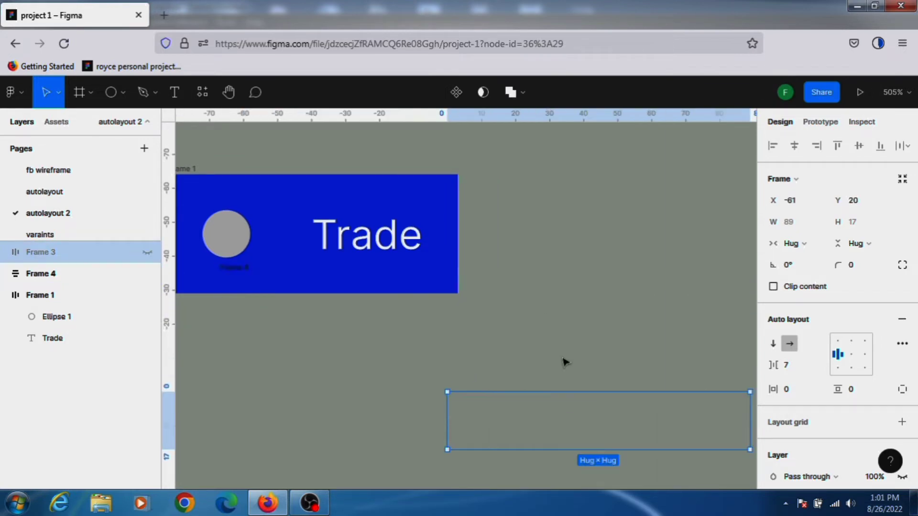
click(535, 354)
key(Delete)
ctrl+scroll(562, 391, down, 2)
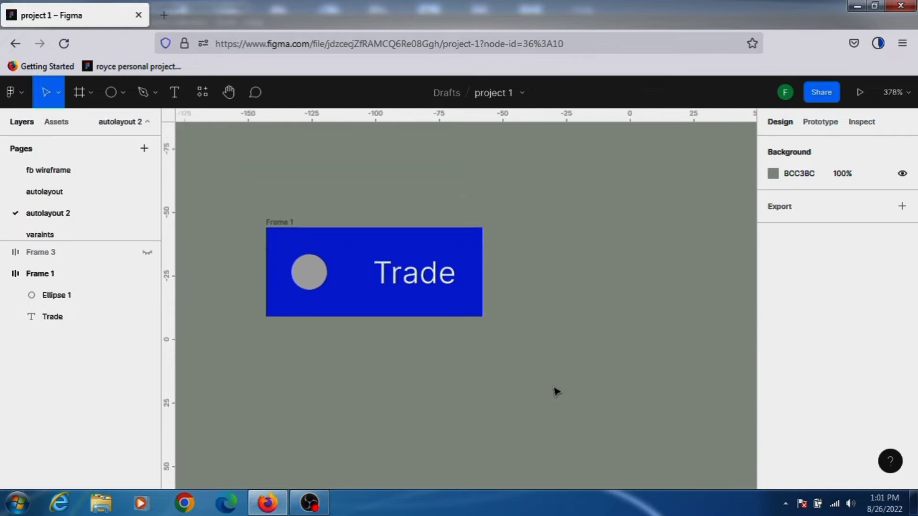
scroll(566, 430, down, 3)
Undo the last three changes and delete the empty outer avatar frame.
key(ctrl+z)
key(ctrl+z)
key(ctrl+z)
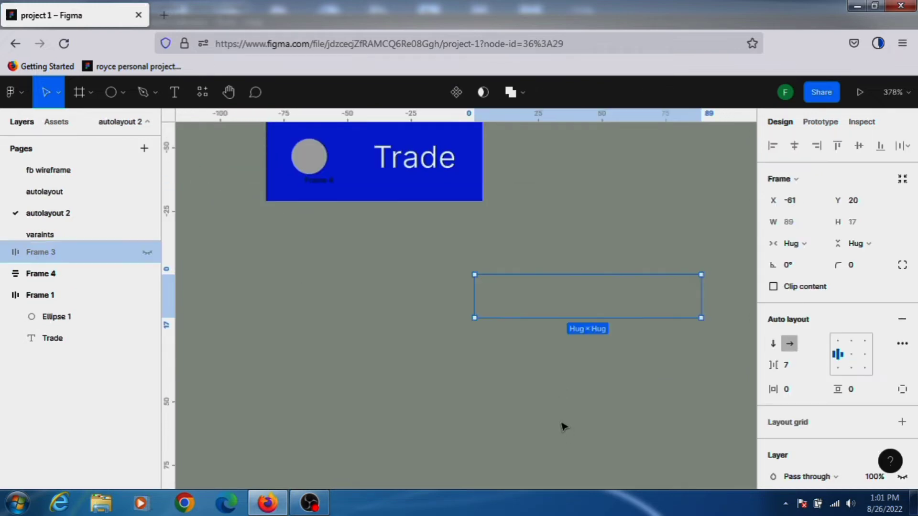
click(425, 227)
key(Delete)
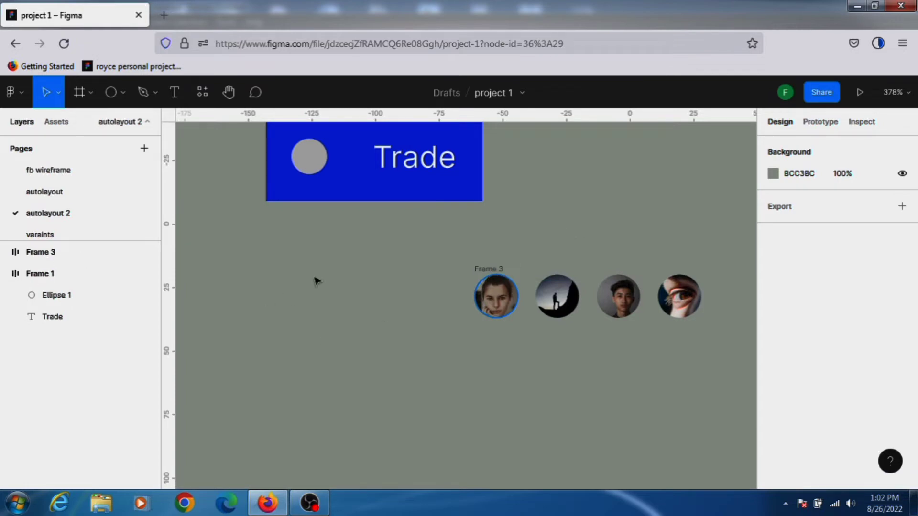
Ungroup the avatar row frame into its four separate image ellipses.
click(496, 297)
double_click(490, 272)
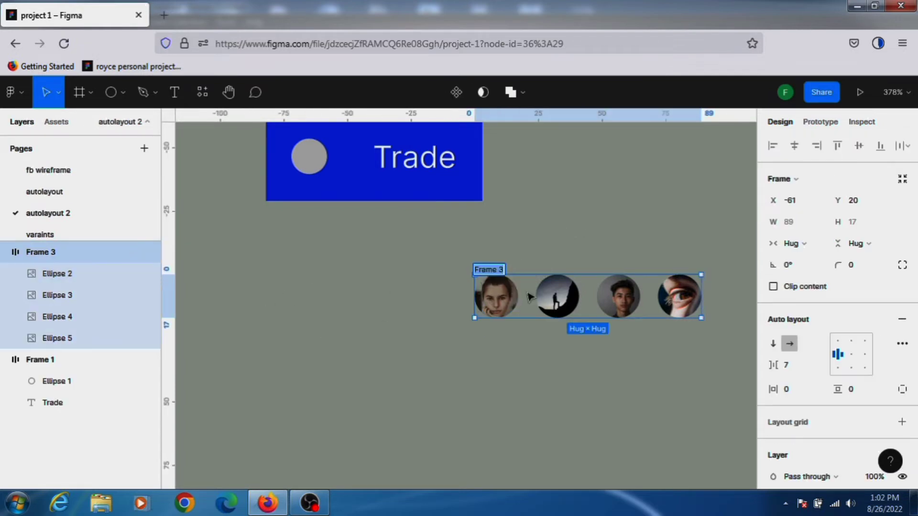
click(530, 293)
click(489, 271)
right_click(543, 288)
right_click(541, 286)
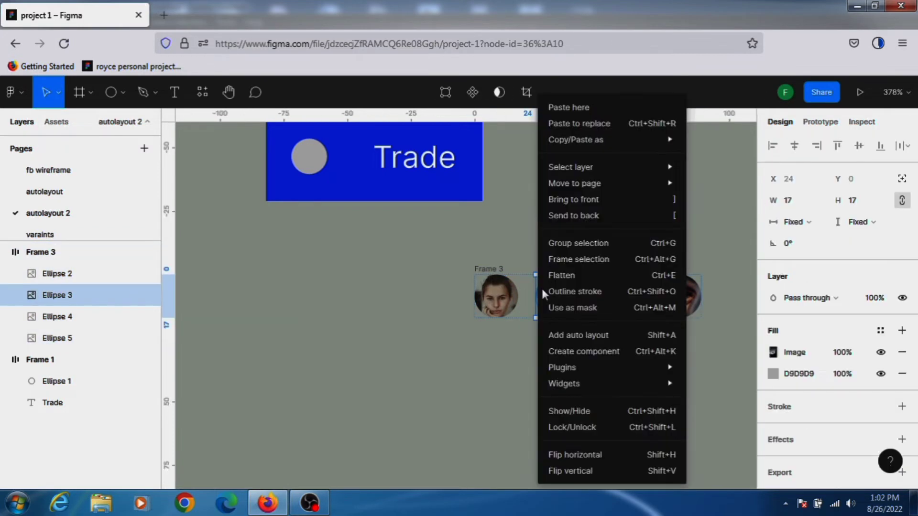
click(493, 273)
right_click(536, 283)
click(491, 273)
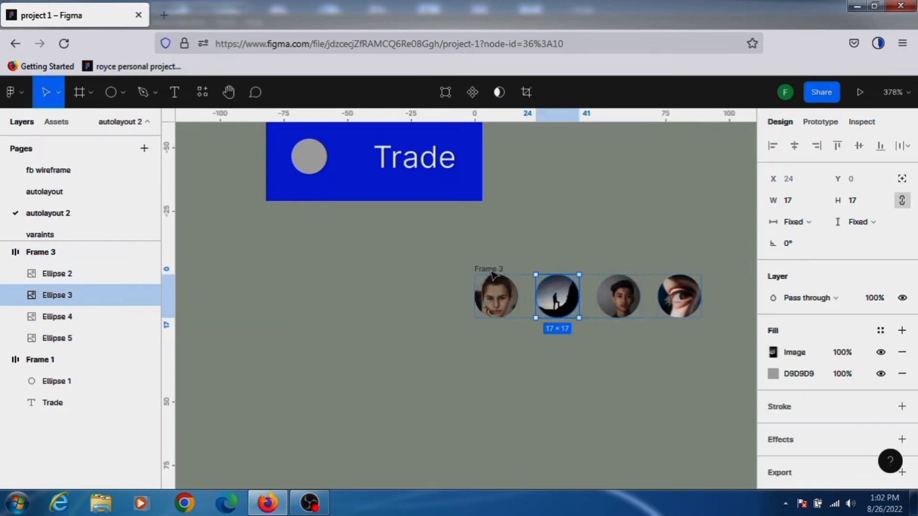
double_click(492, 271)
right_click(548, 283)
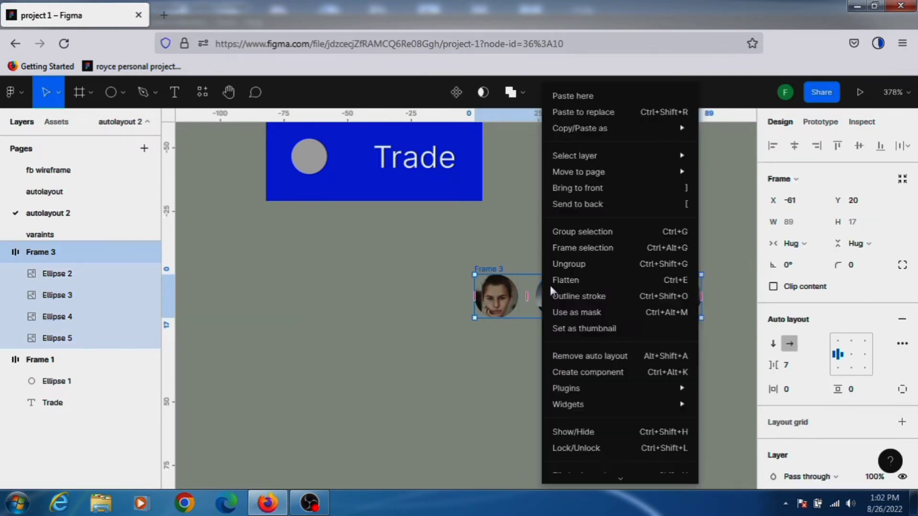
click(576, 265)
Select the four avatar ellipses and wrap them in a new auto layout frame.
click(409, 296)
drag(445, 255, 717, 349)
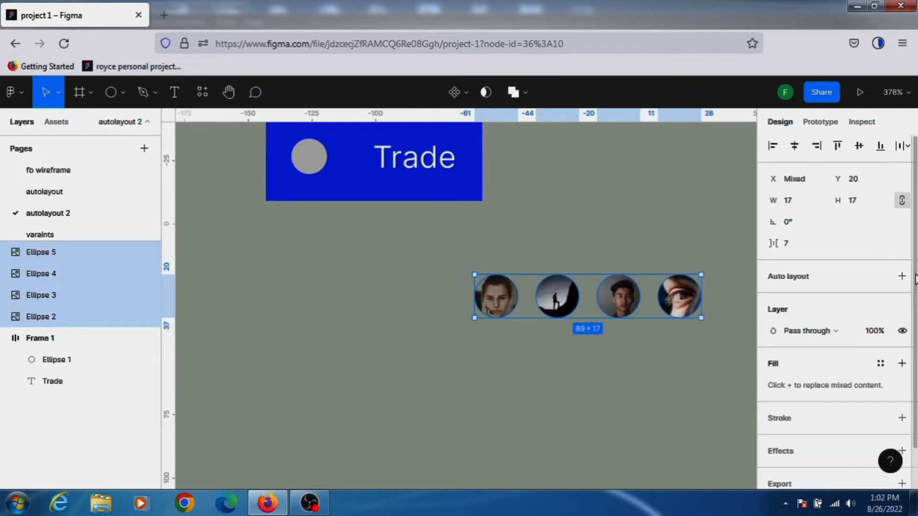
click(903, 277)
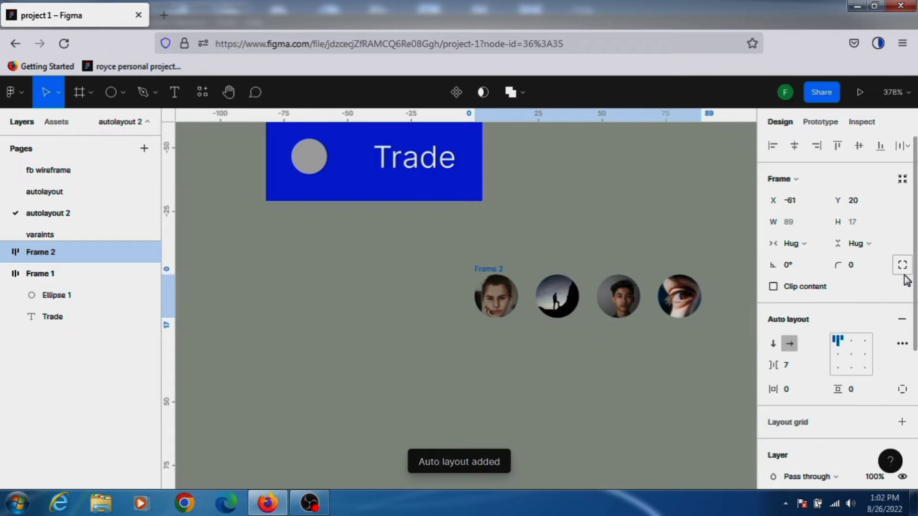
Center the avatar frame's content and set its spacing mode to Space between in the advanced layout settings.
click(851, 355)
click(902, 344)
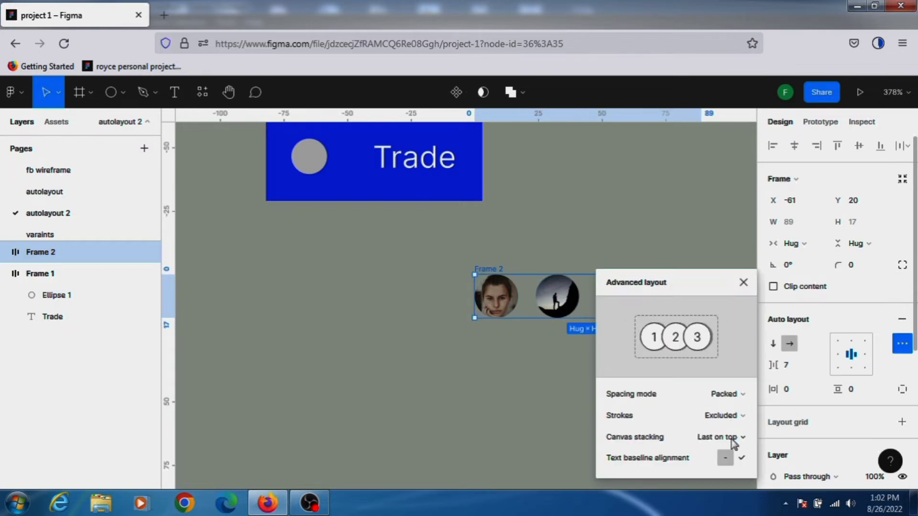
click(741, 394)
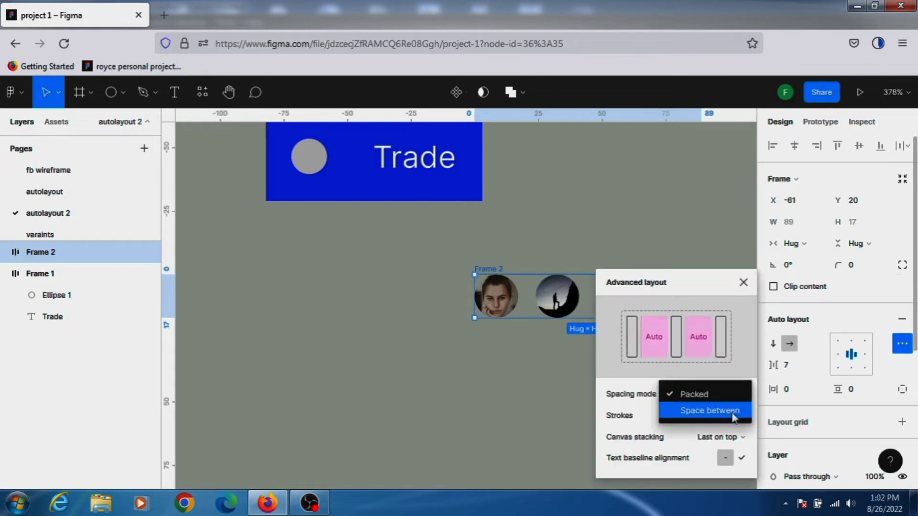
click(733, 414)
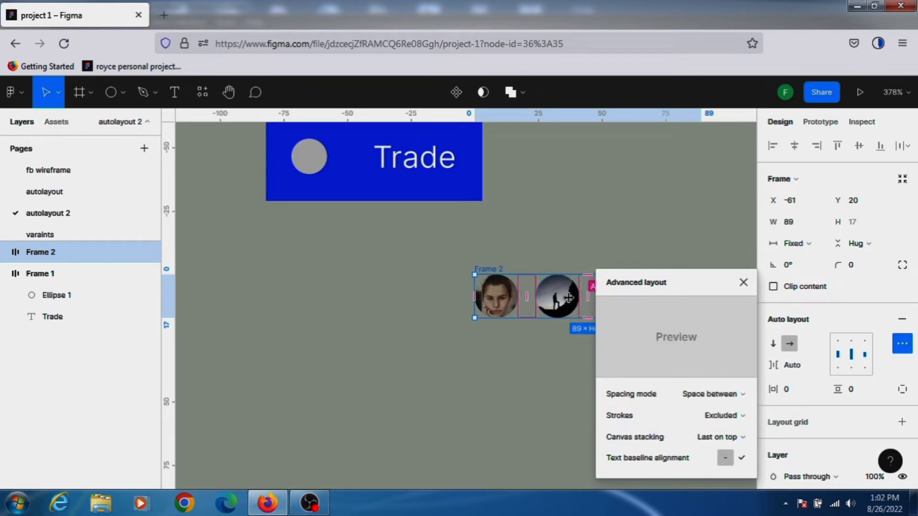
Resize the avatar frame's width to about 37 so the avatars overlap.
drag(588, 299, 569, 306)
key(ctrl+z)
key(h)
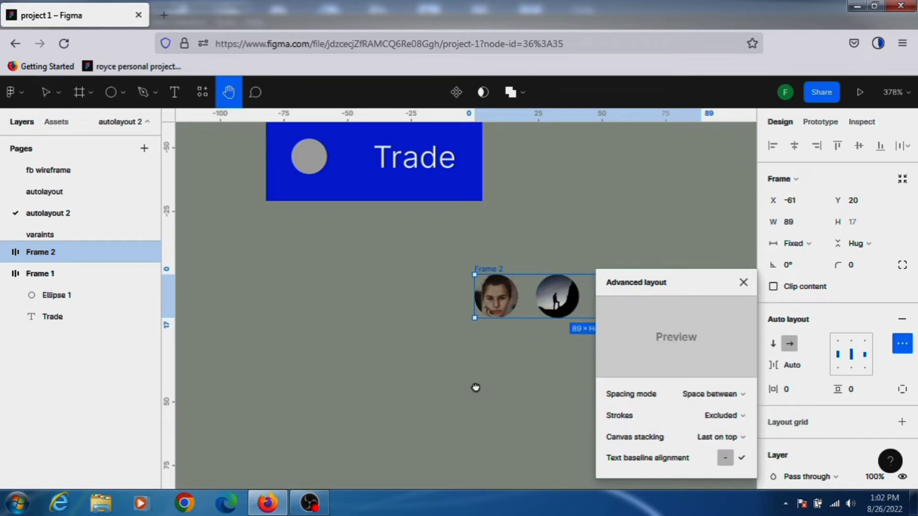
drag(475, 388, 345, 363)
key(v)
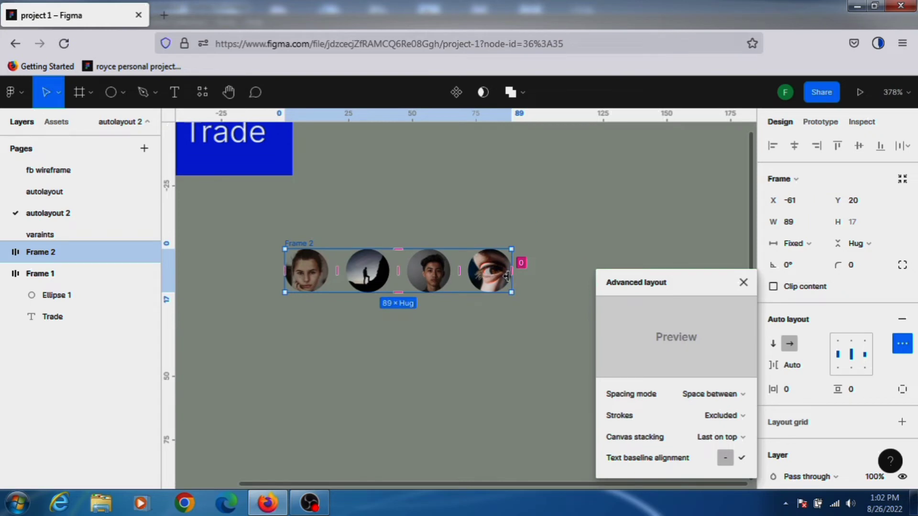
drag(507, 275, 381, 285)
key(ctrl+z)
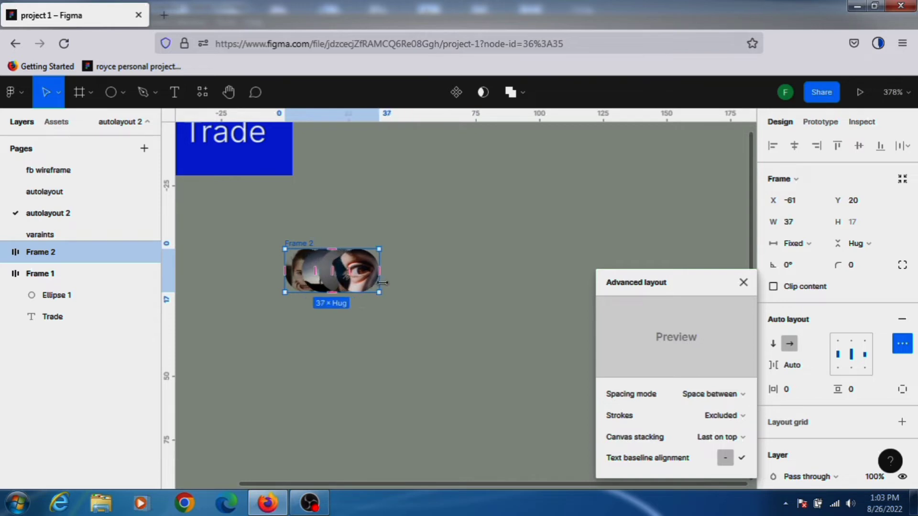
Set the avatar frame's canvas stacking to First on top and close the advanced layout settings.
click(731, 437)
click(727, 421)
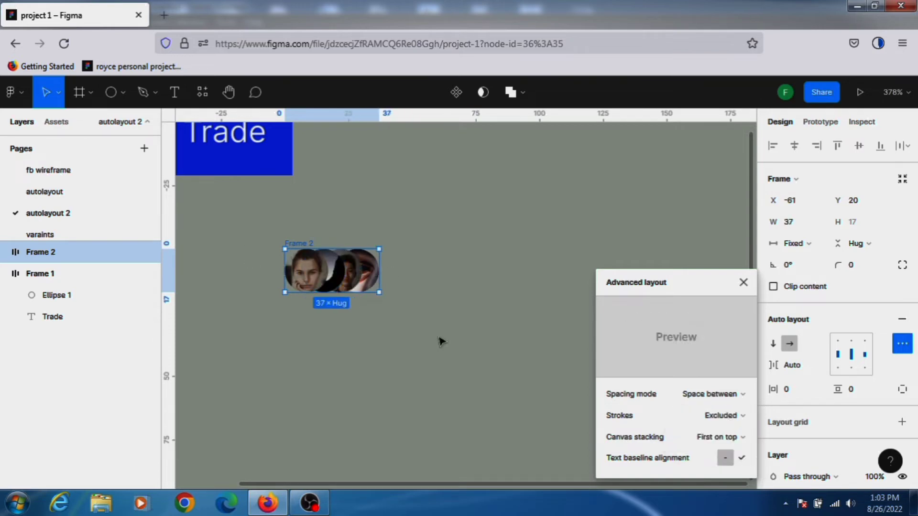
click(734, 438)
click(731, 452)
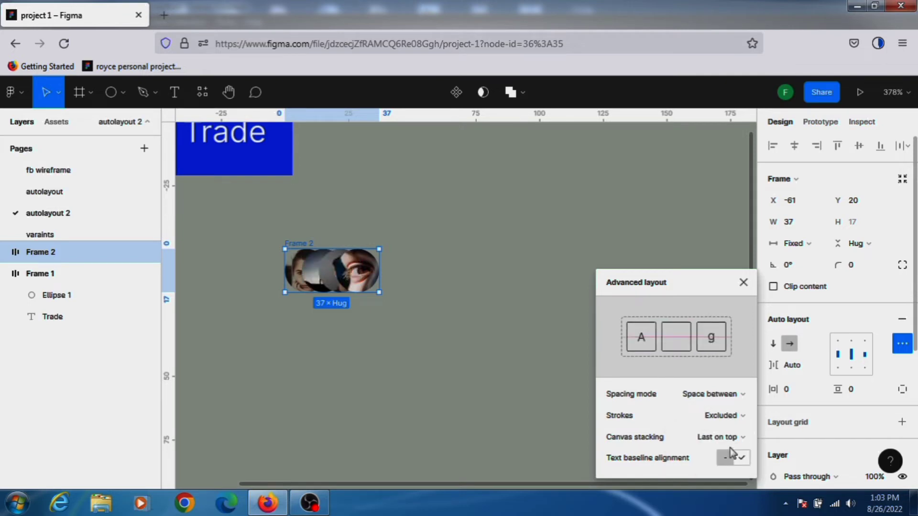
click(731, 437)
click(727, 420)
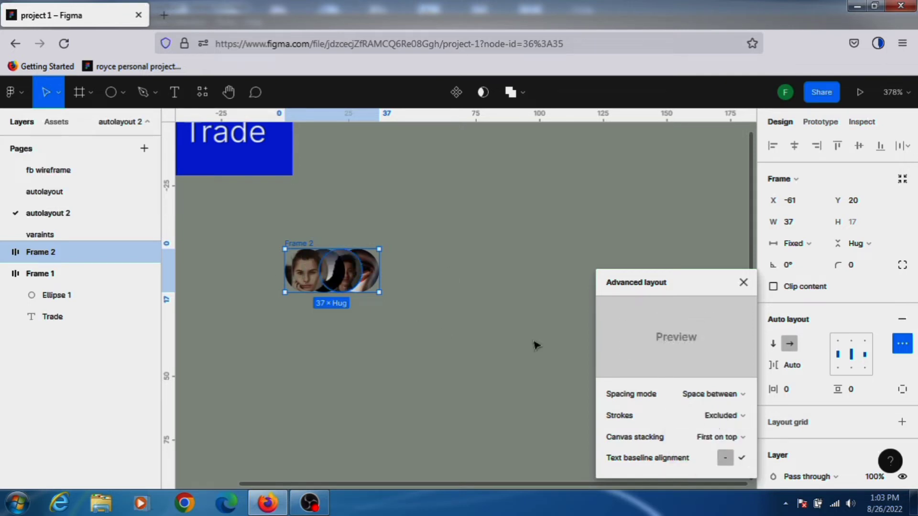
click(744, 282)
Align the Trade button frame's content to the top and set its width to Hug.
key(space)
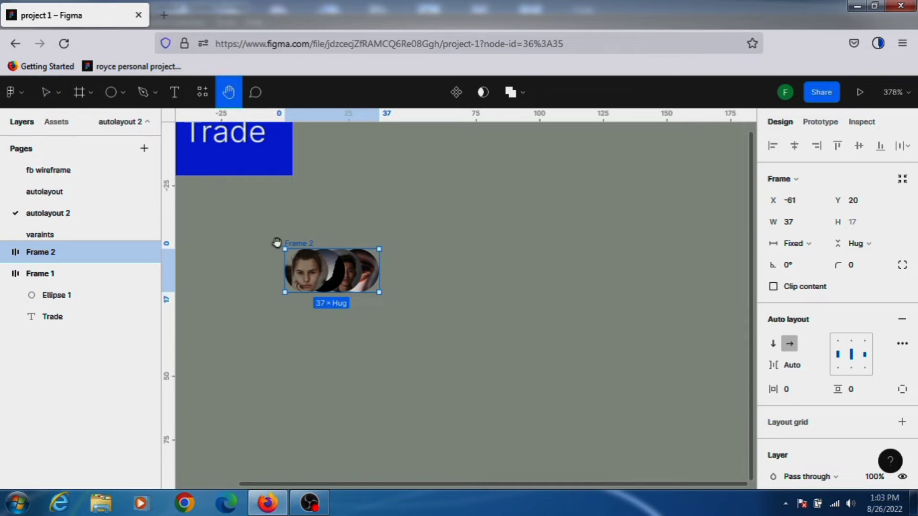
drag(276, 241, 516, 355)
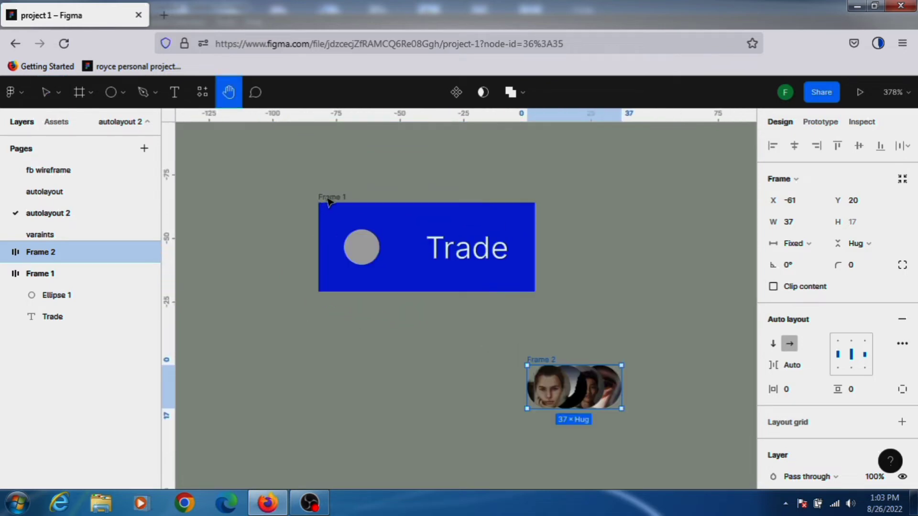
click(330, 198)
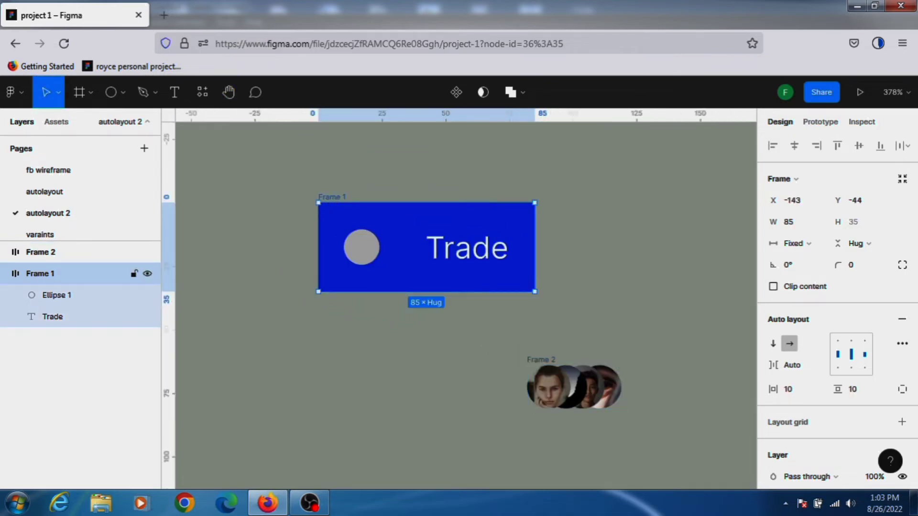
double_click(331, 198)
click(612, 269)
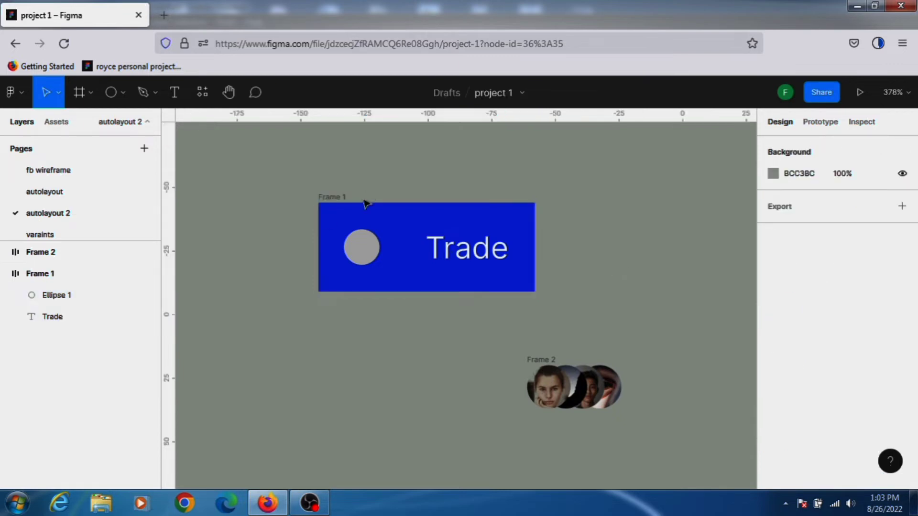
click(336, 198)
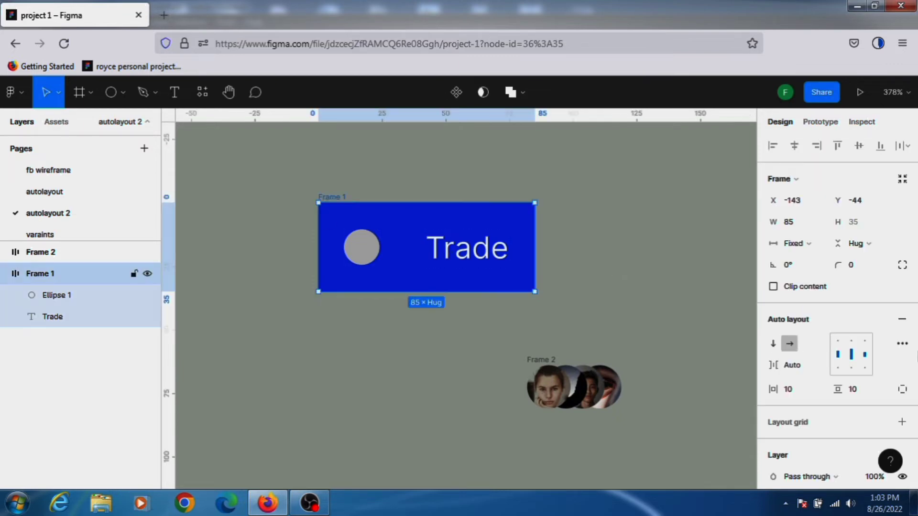
click(836, 342)
click(902, 343)
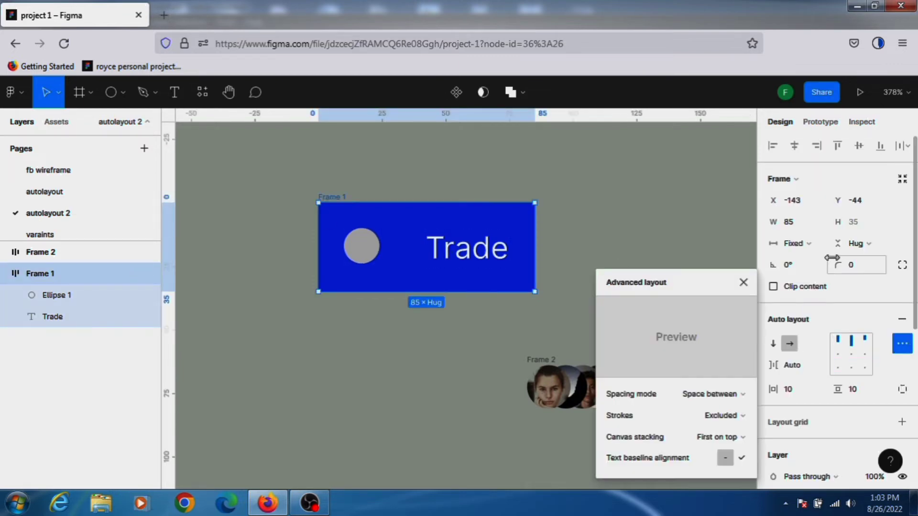
click(808, 244)
click(811, 260)
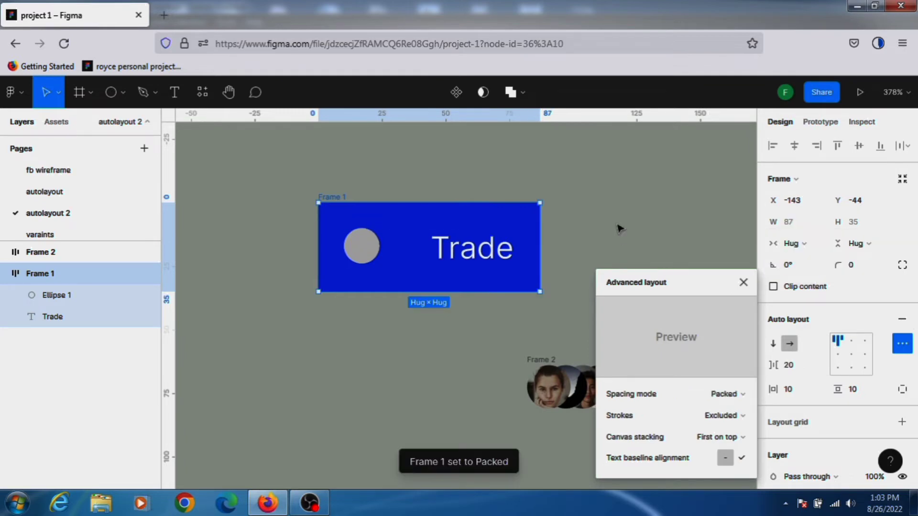
click(615, 229)
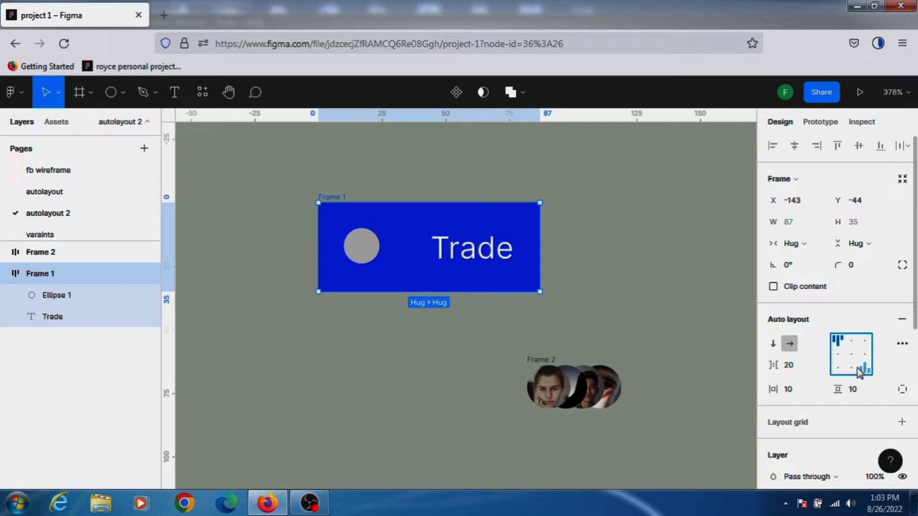
Try several alignment positions for the Trade button frame's content.
click(850, 355)
click(837, 369)
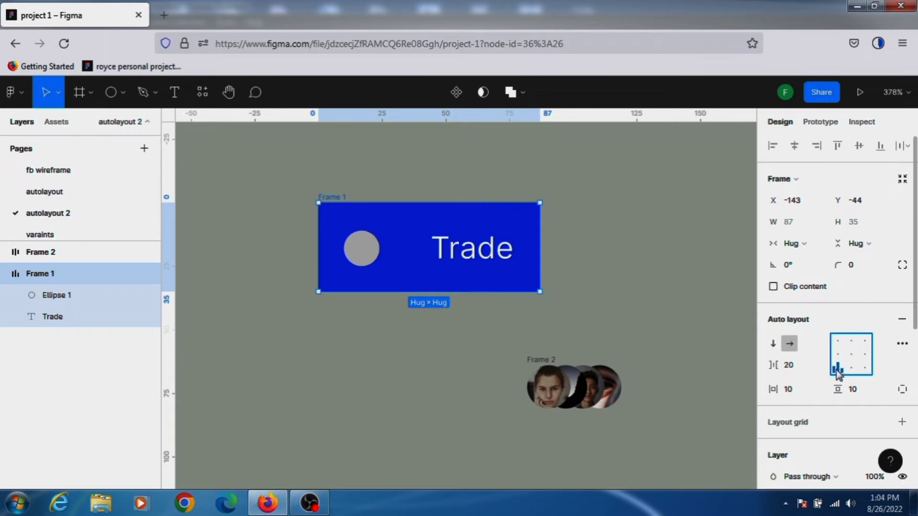
click(838, 356)
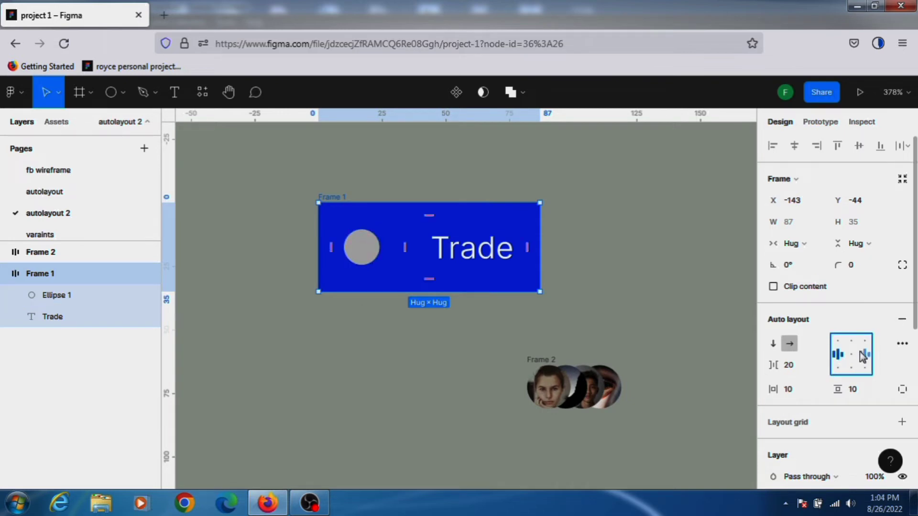
click(863, 354)
click(854, 358)
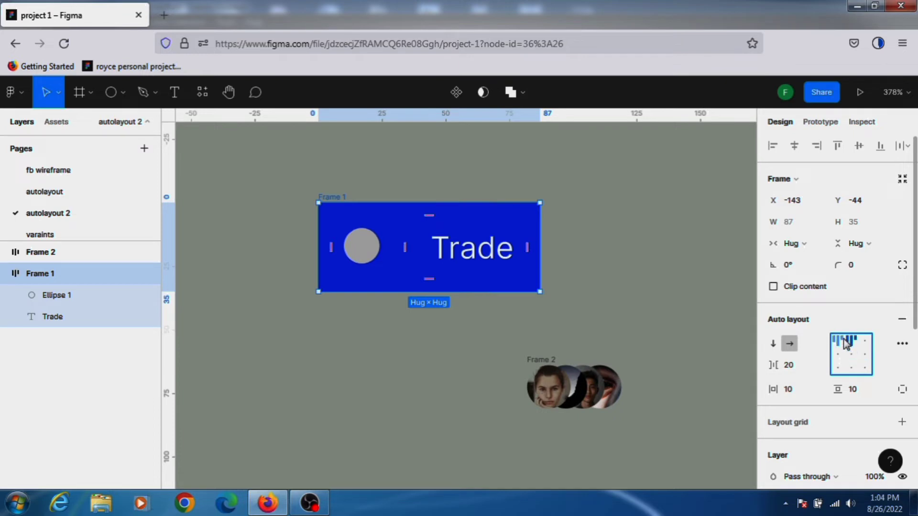
key(Escape)
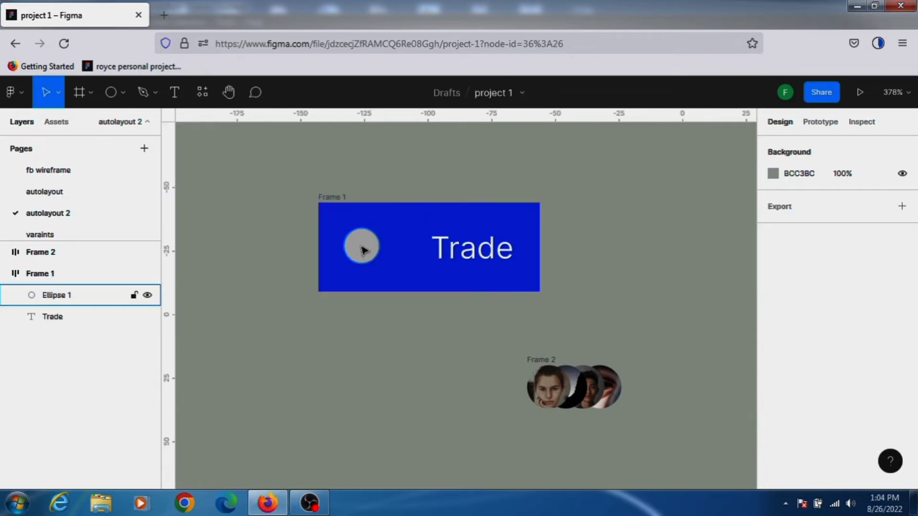
Enlarge the circle icon inside the Trade button to 40 × 40.
click(362, 247)
double_click(348, 251)
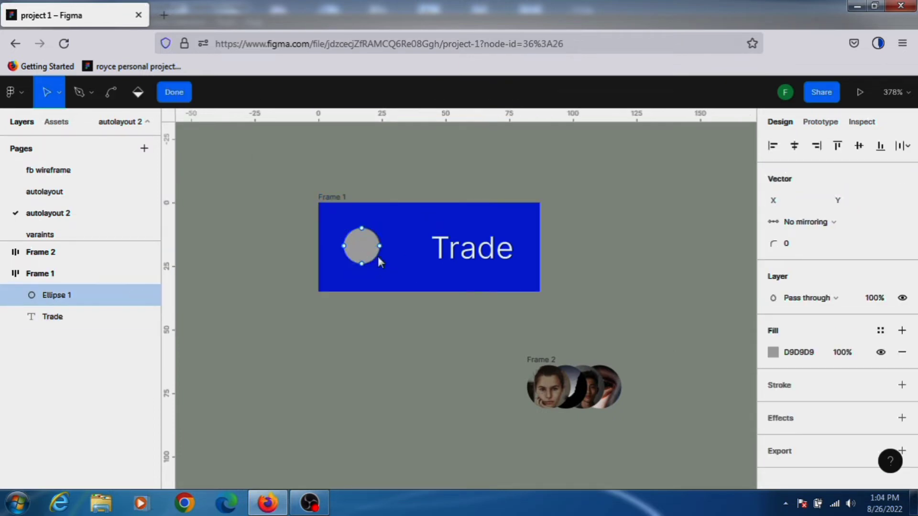
key(Escape)
drag(379, 264, 445, 330)
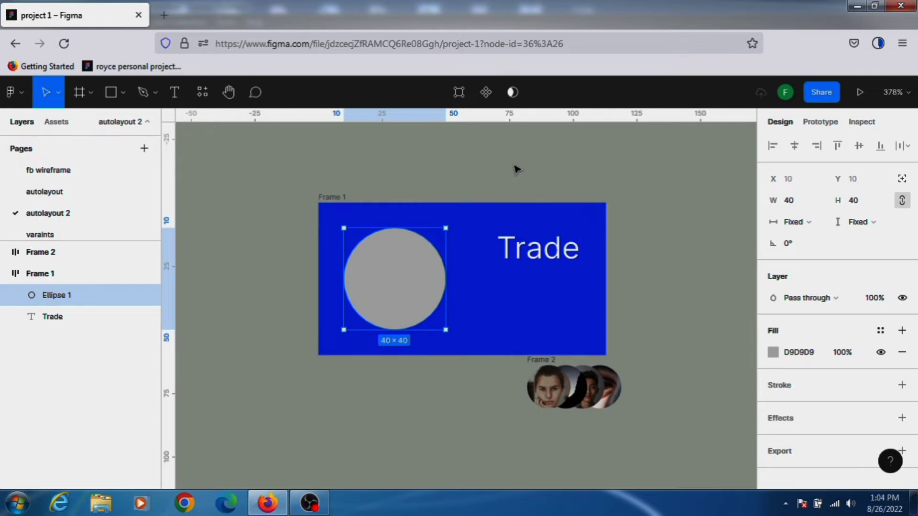
click(352, 214)
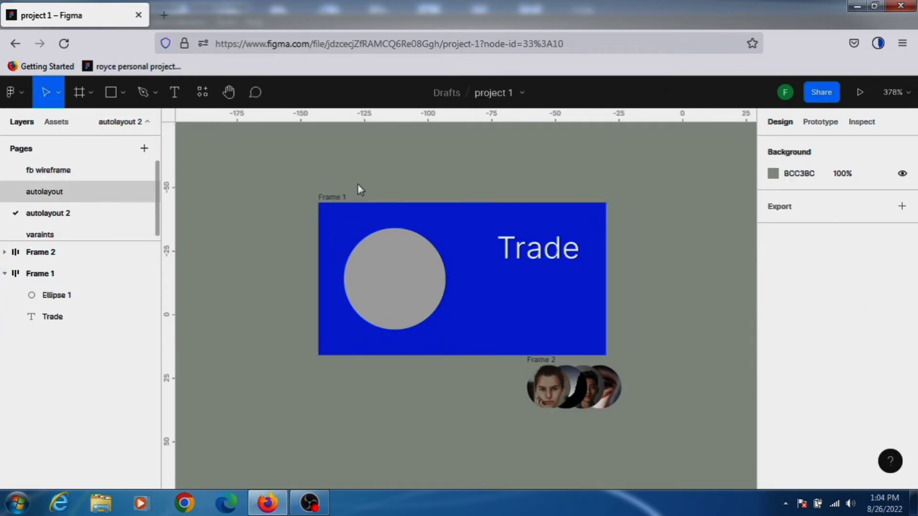
Switch to the autolayout page and add a text layer reading Trade below the watchlist.
scroll(373, 285, down, 3)
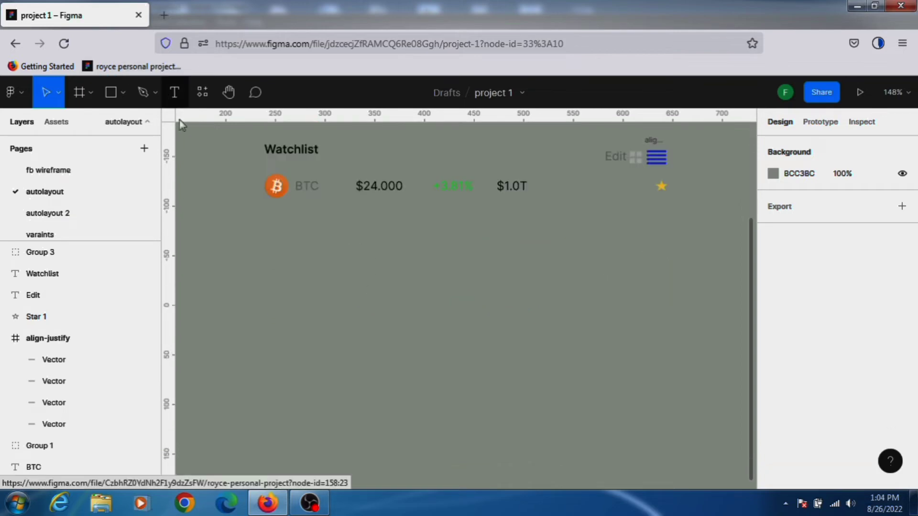
scroll(181, 125, up, 1)
key(t)
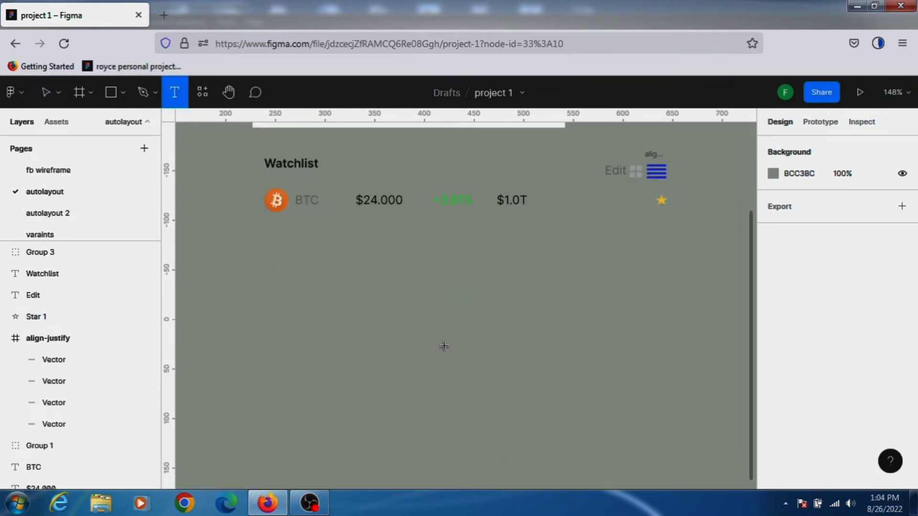
click(468, 360)
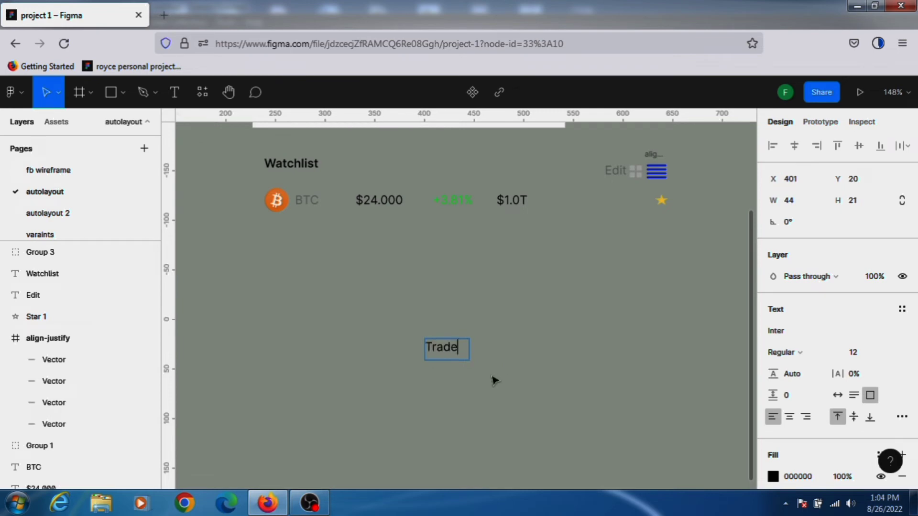
key(Escape)
Wrap the Trade text in an auto layout frame, center its content and add a white fill.
key(shift+a)
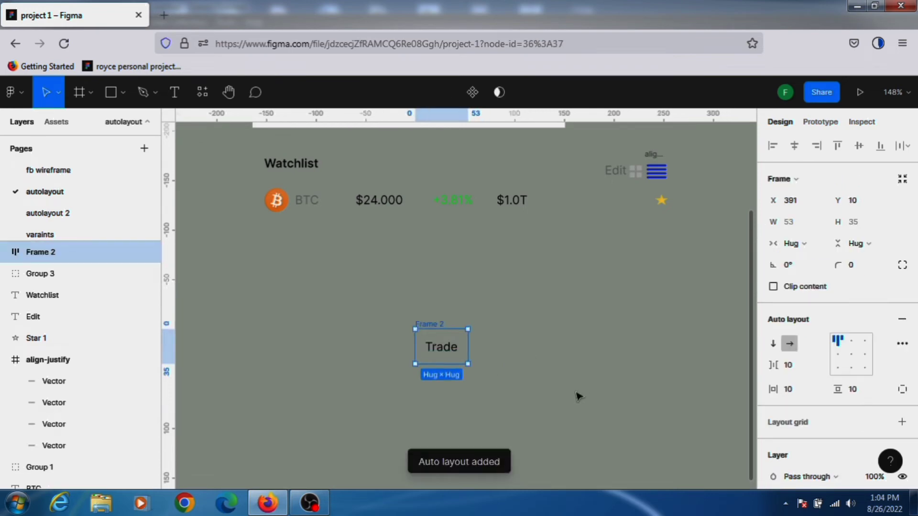
click(851, 355)
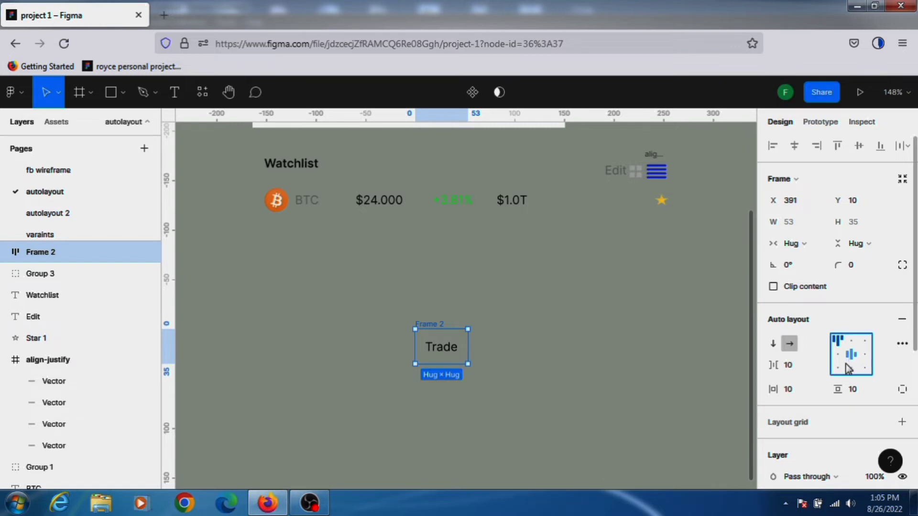
scroll(856, 354, down, 4)
click(901, 340)
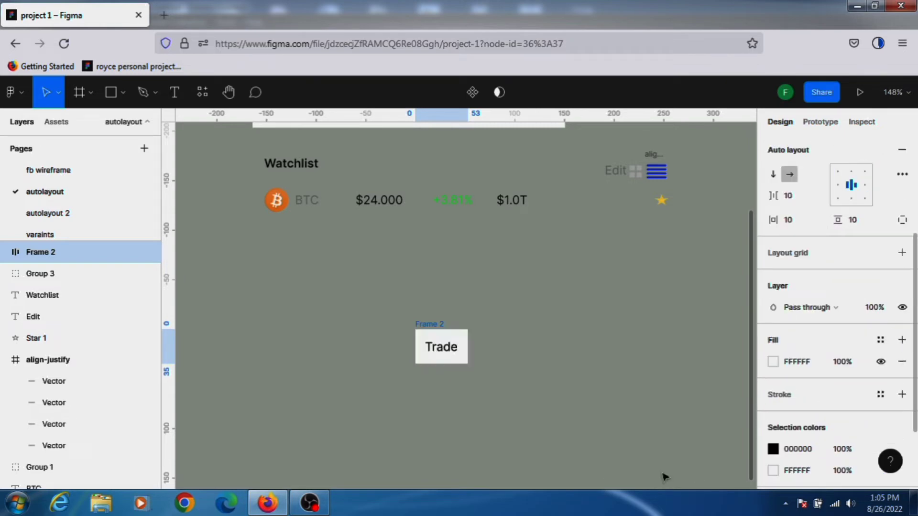
Change the Trade text's fill colour to blue 0A13FF.
click(445, 354)
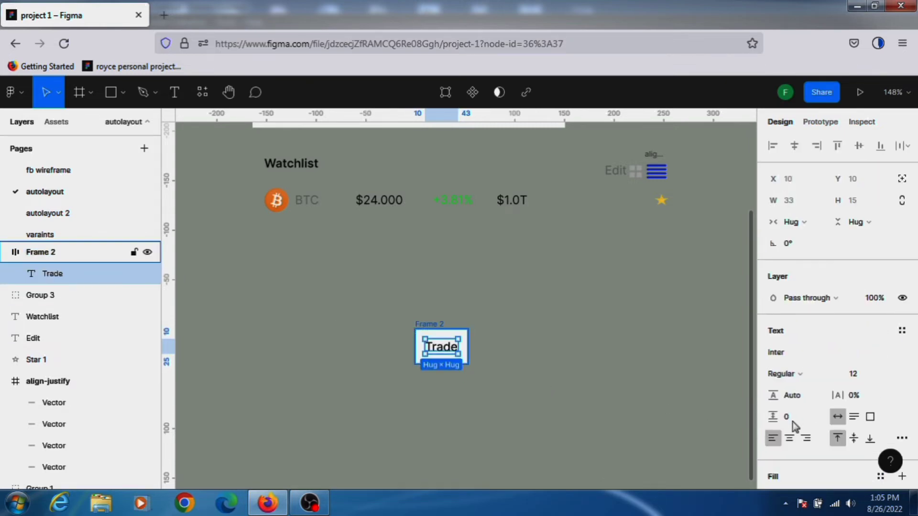
scroll(785, 409, down, 5)
click(772, 340)
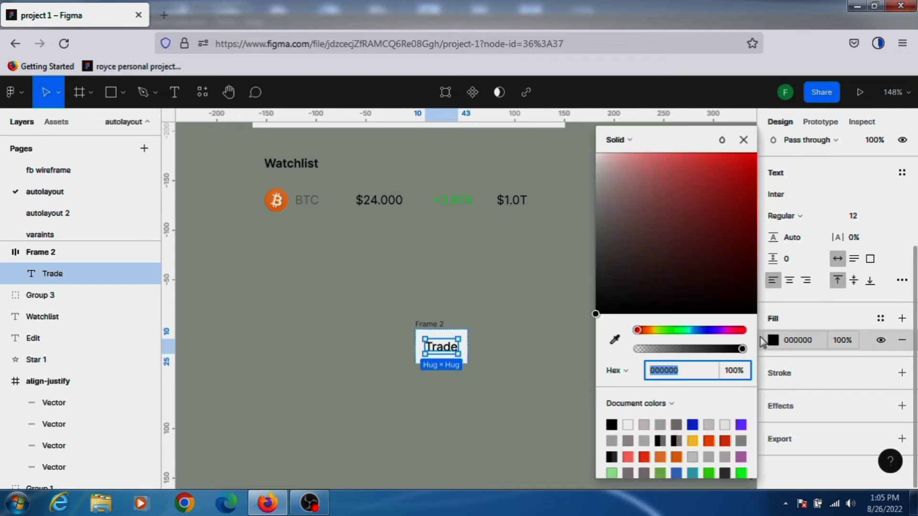
click(706, 330)
click(752, 155)
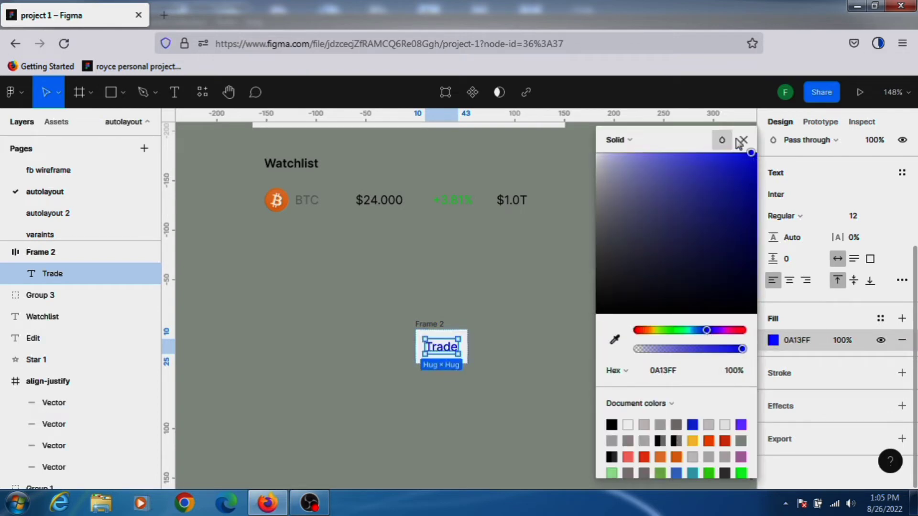
Make the Trade text white and fill its frame with blue 0A4EFF.
click(628, 425)
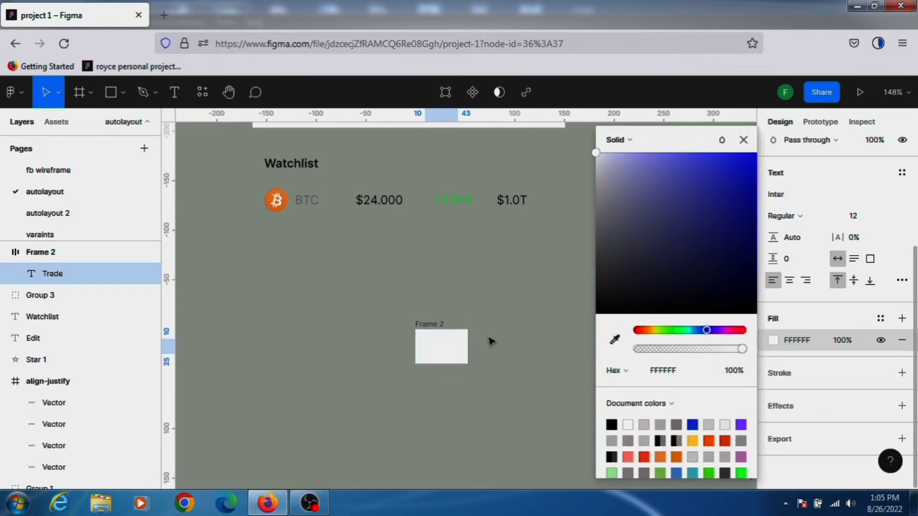
click(441, 328)
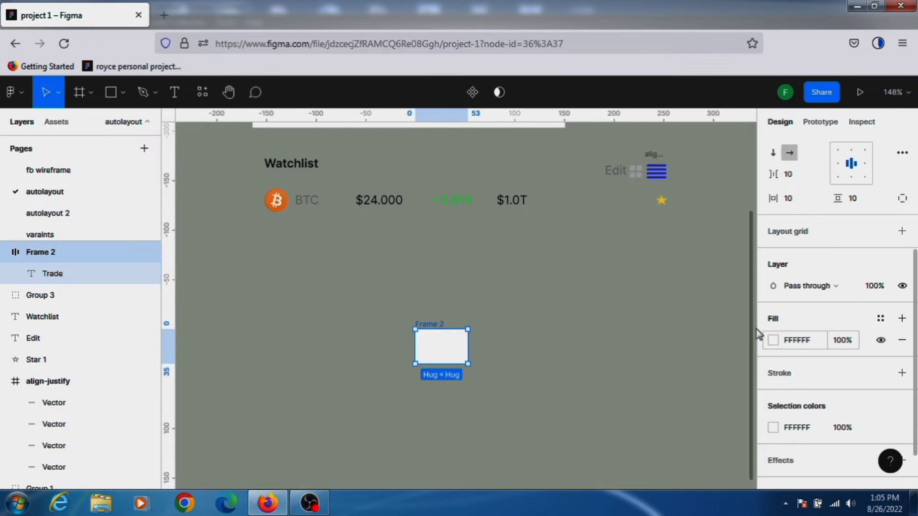
click(773, 340)
click(703, 330)
click(753, 162)
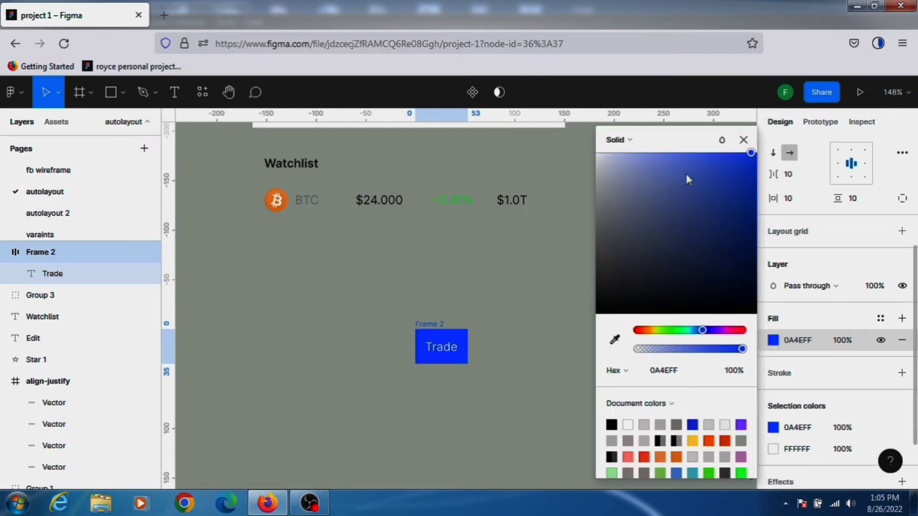
click(744, 140)
click(610, 301)
Set the Trade frame's corner radius to 20.
click(437, 327)
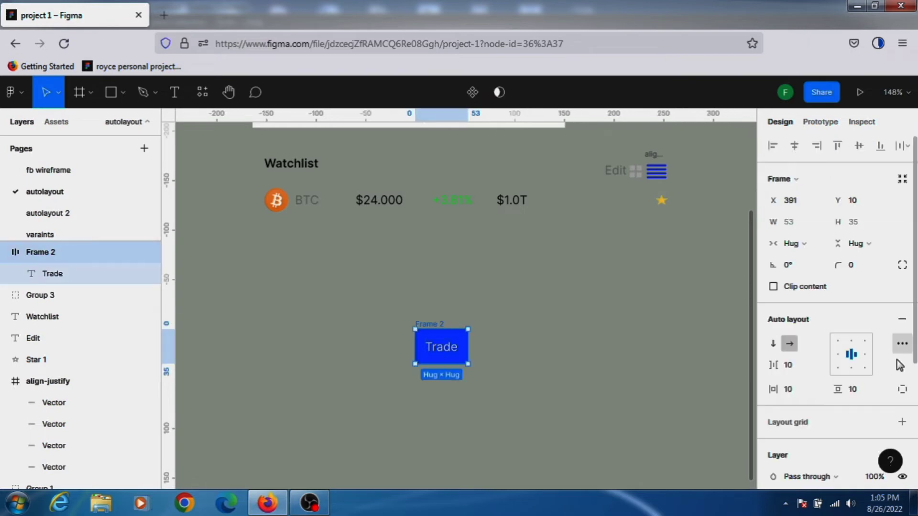
click(856, 271)
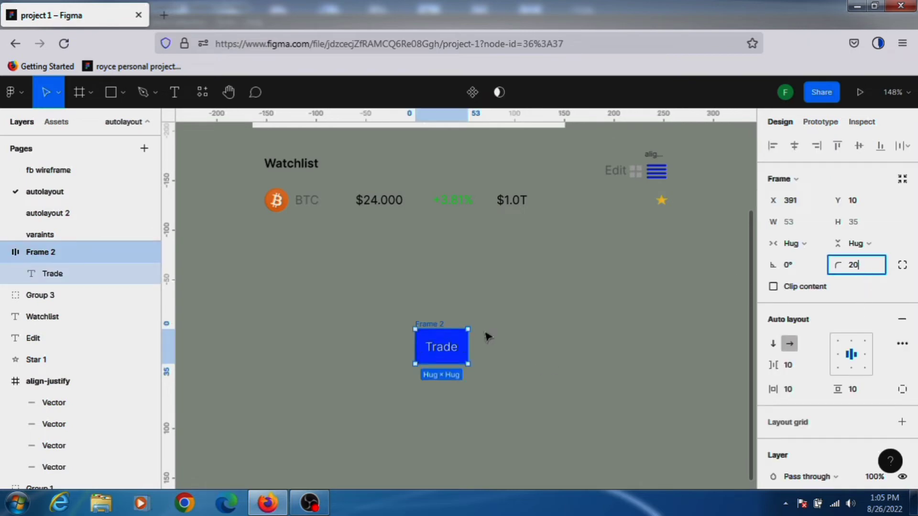
key(Return)
click(530, 340)
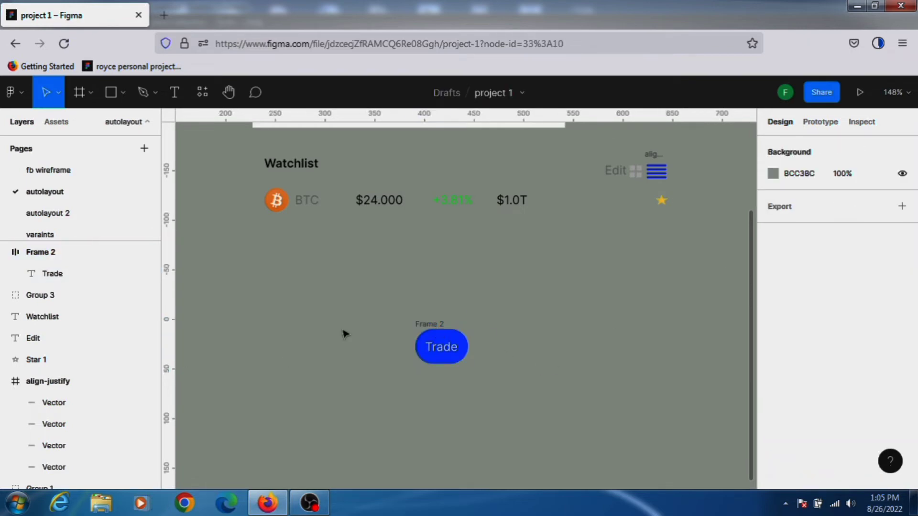
Set the Trade frame's corner radius to 10.
click(424, 328)
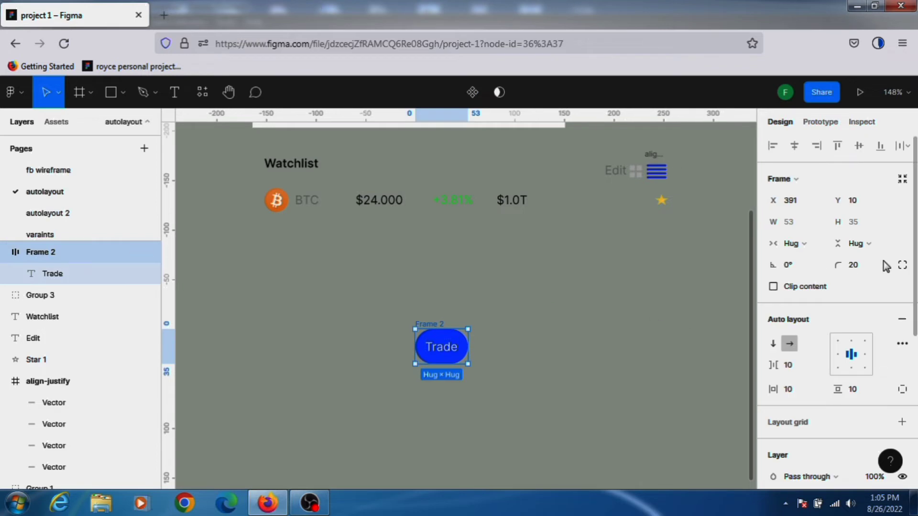
click(856, 272)
text(1.0)
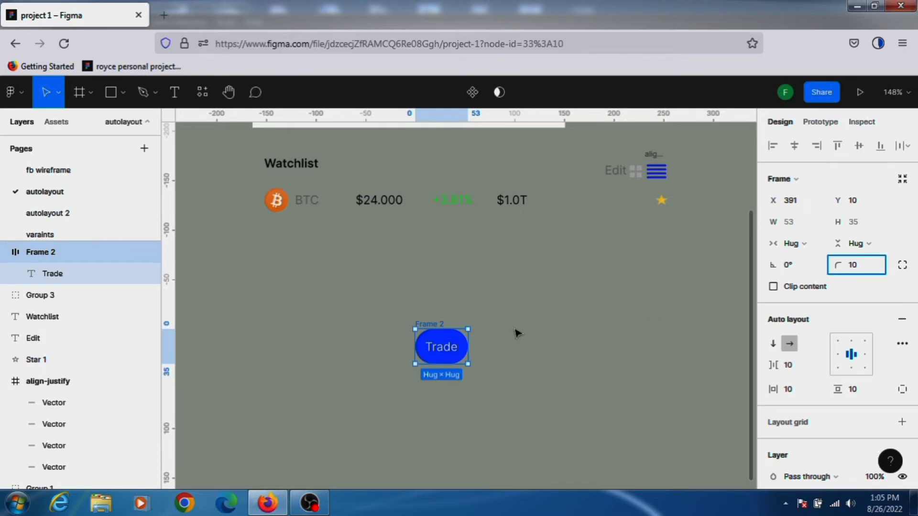
click(516, 330)
scroll(545, 300, up, 3)
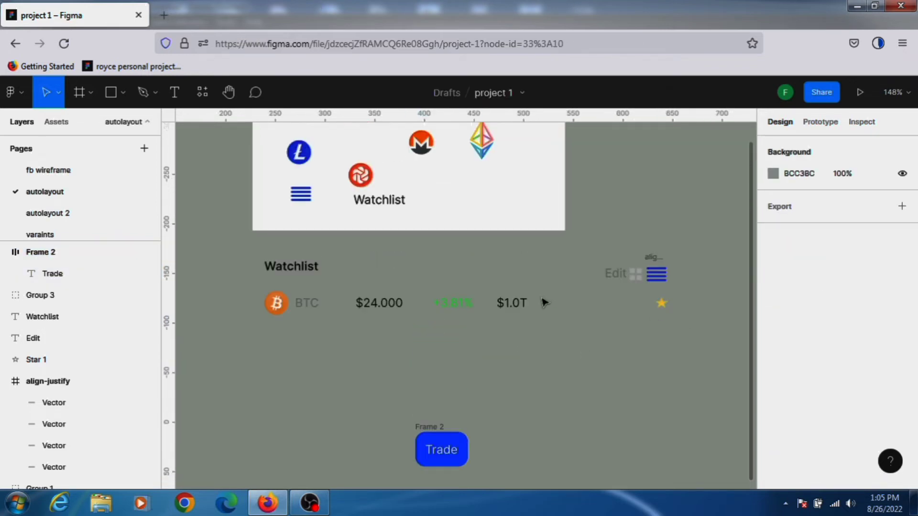
Move the Trade button into the BTC row, just right of $1.0T.
click(425, 429)
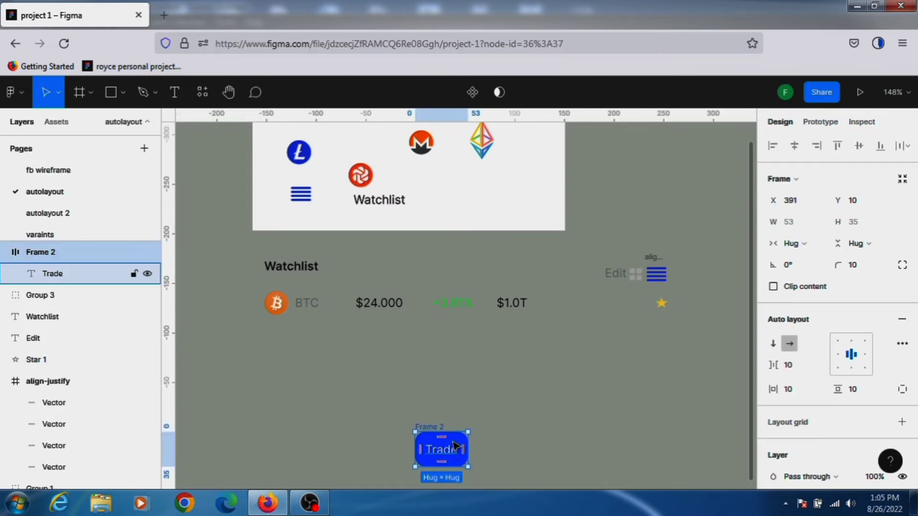
drag(444, 452, 583, 312)
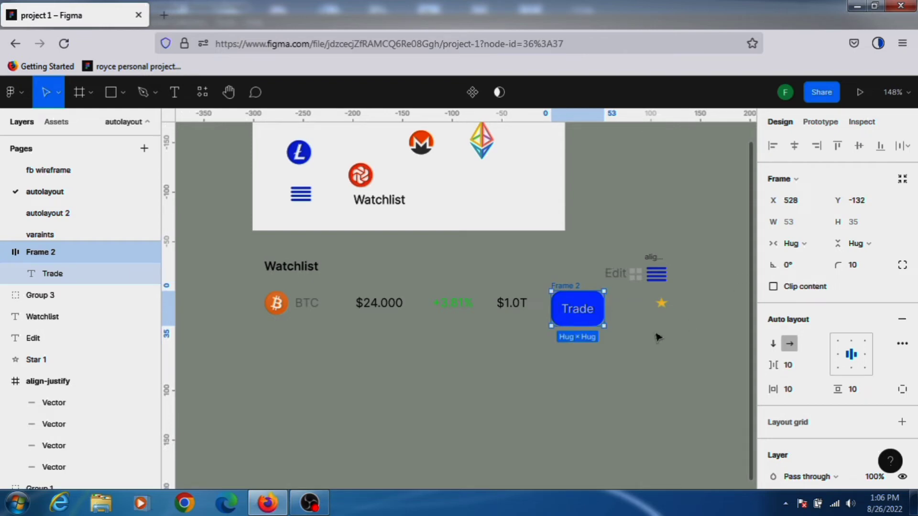
scroll(578, 349, up, 2)
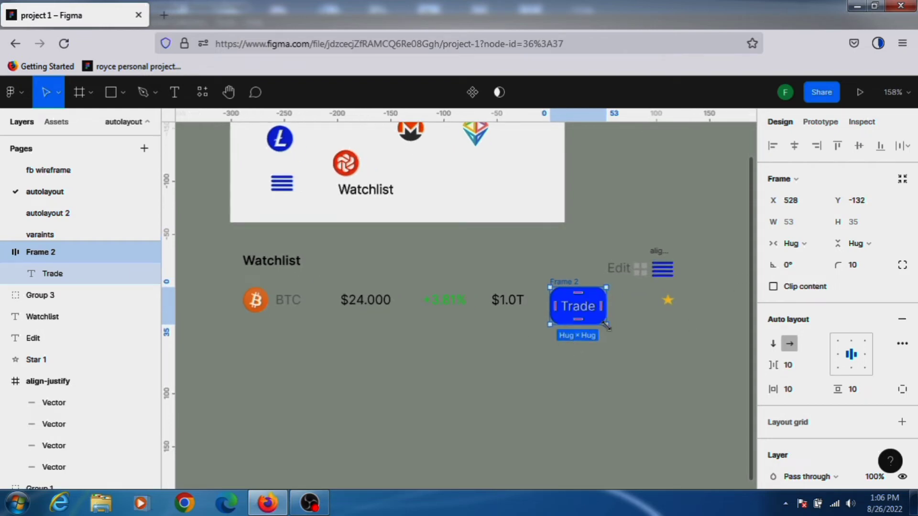
Scale the Trade button down to about 37 × 25 and set its corner radius to 5.
drag(606, 326, 607, 326)
key(k)
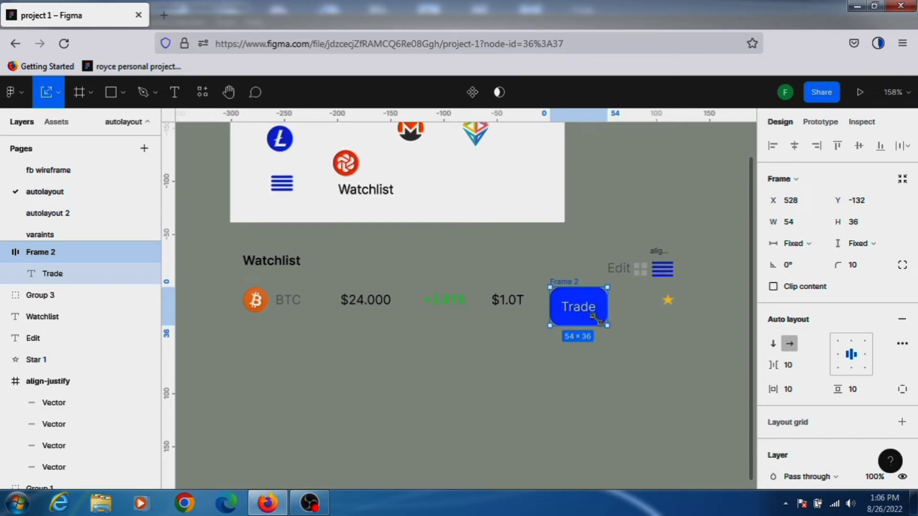
drag(597, 318, 580, 307)
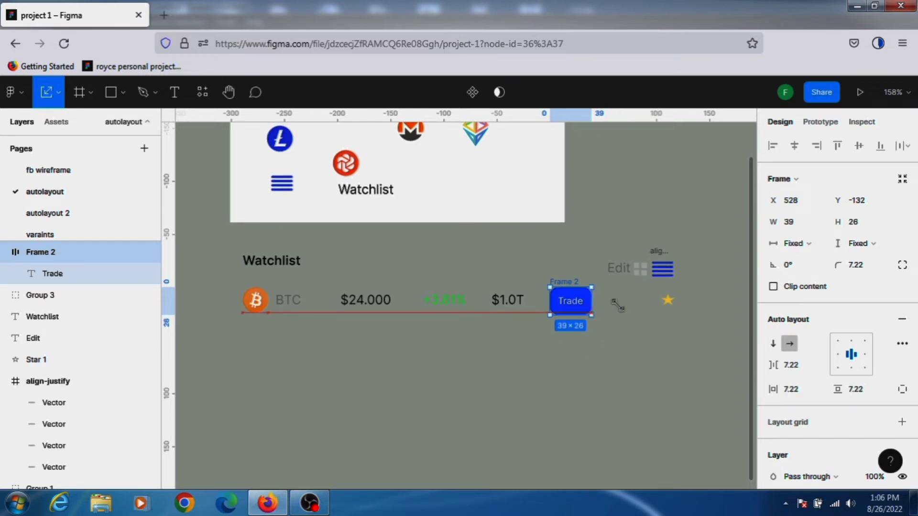
click(866, 270)
text(5)
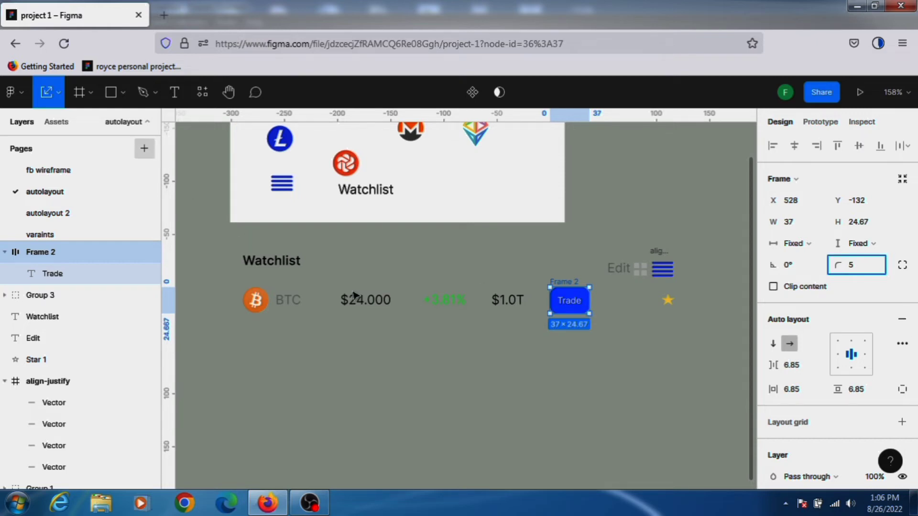
scroll(592, 327, up, 1)
click(567, 318)
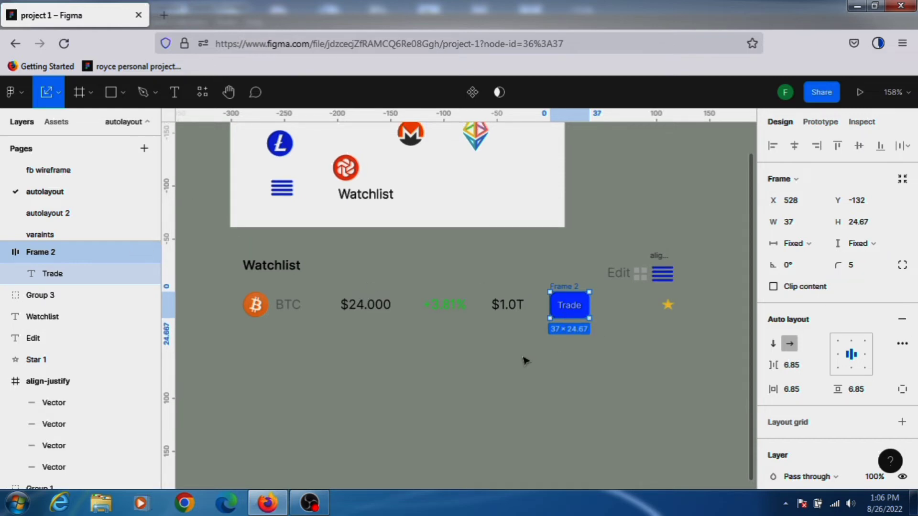
Nudge the Watchlist title and Edit icons up a few pixels.
scroll(465, 367, up, 1)
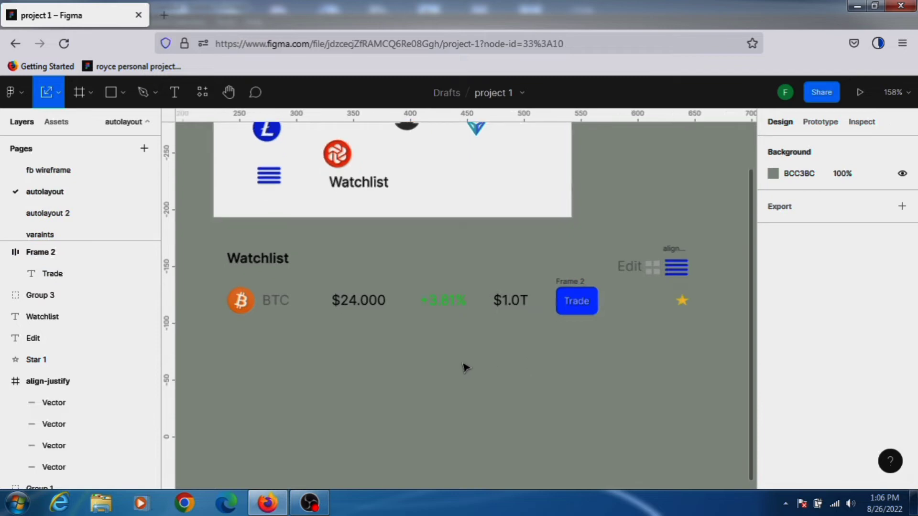
scroll(515, 365, down, 1)
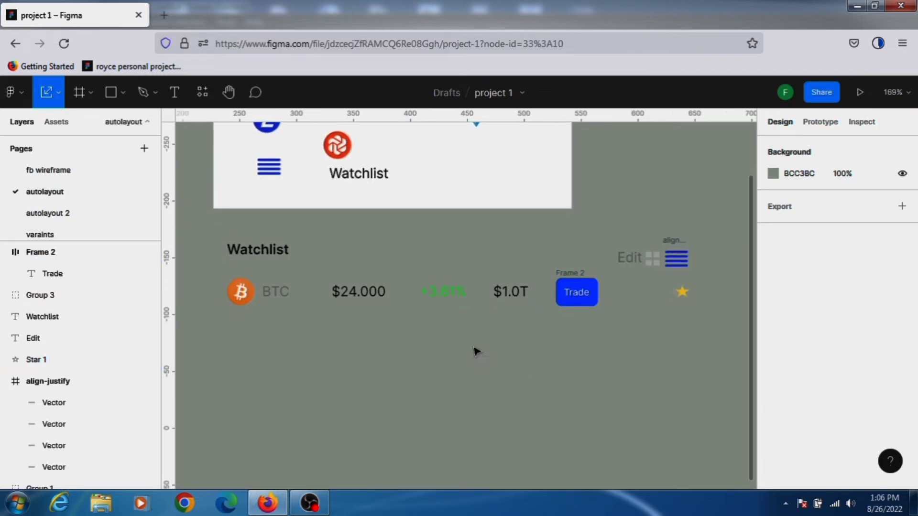
drag(702, 316, 233, 327)
mouse_move(208, 267)
mouse_down()
mouse_move(196, 292)
mouse_move(198, 277)
mouse_up()
click(313, 359)
drag(272, 293, 701, 413)
click(699, 352)
drag(204, 212, 704, 276)
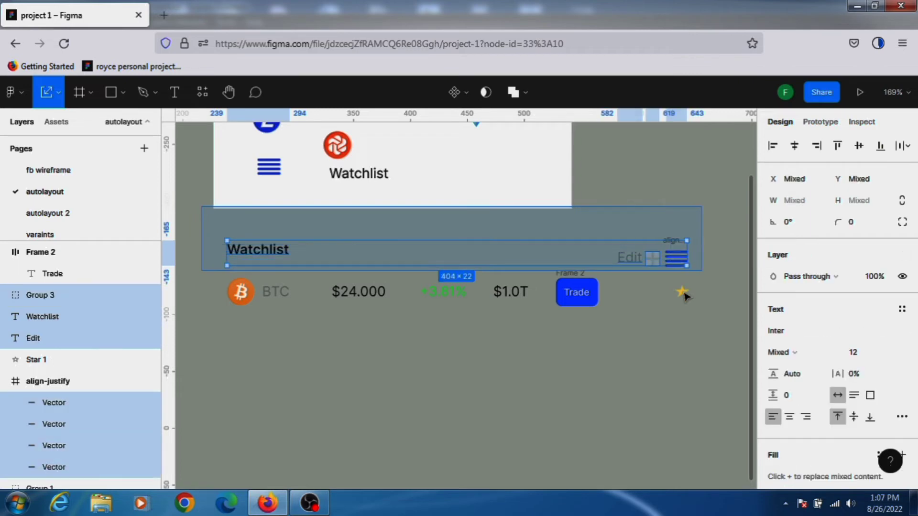
key(Up)
key(Up)
key(Up)
key(Up)
key(Up)
key(Up)
key(Up)
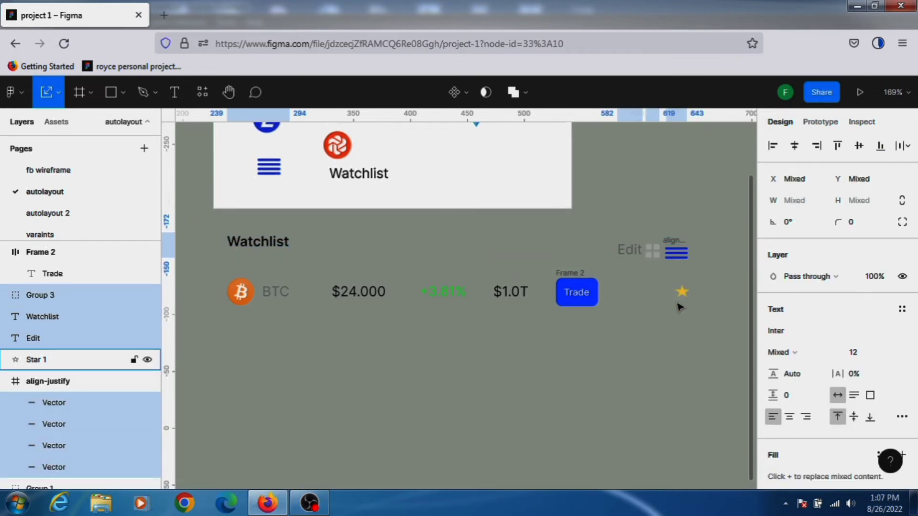
drag(209, 282, 613, 386)
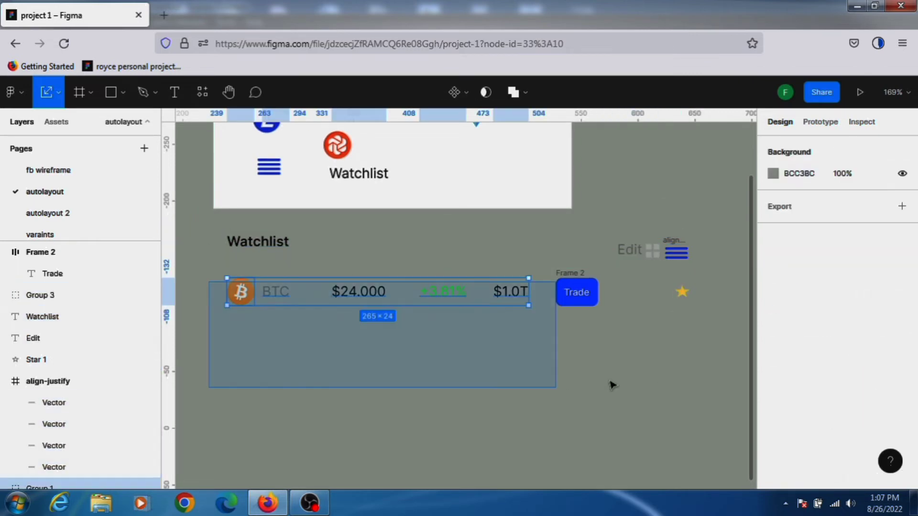
drag(668, 366, 669, 366)
click(689, 344)
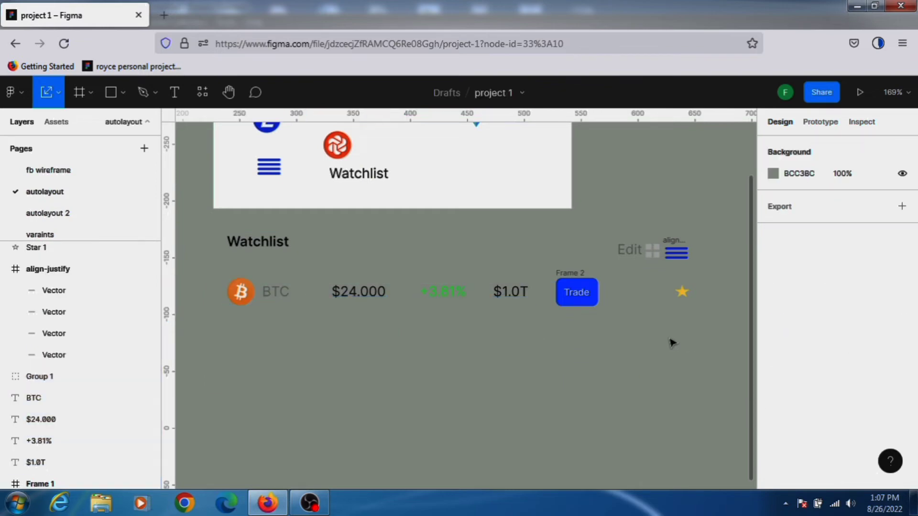
scroll(161, 312, left, 5)
click(550, 316)
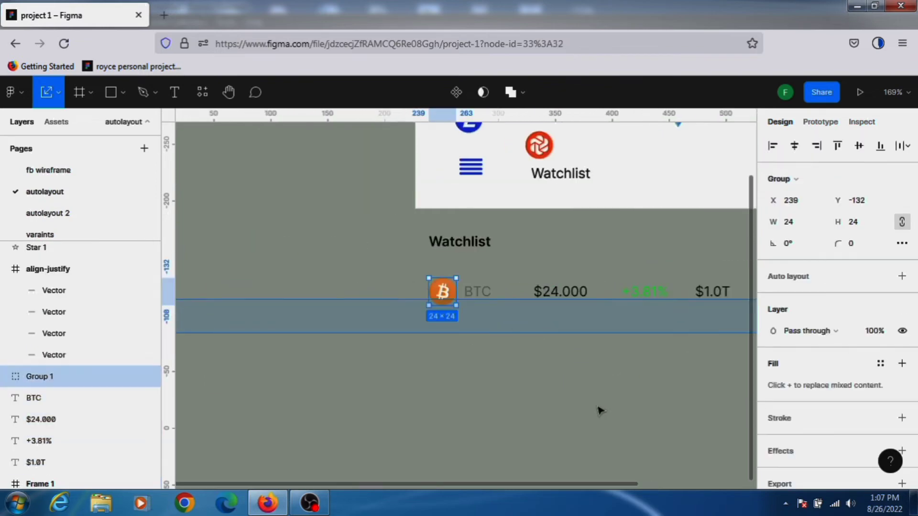
click(599, 411)
key(h)
drag(518, 340, 411, 322)
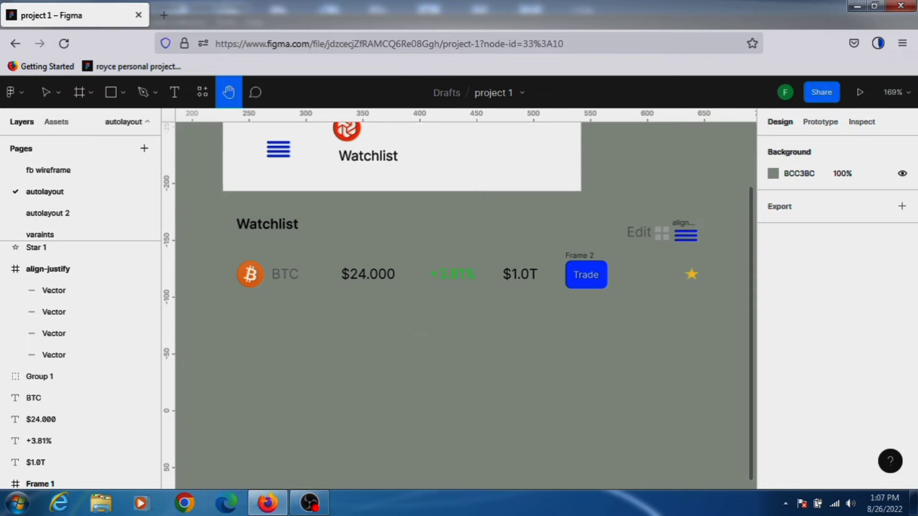
key(v)
drag(228, 253, 719, 370)
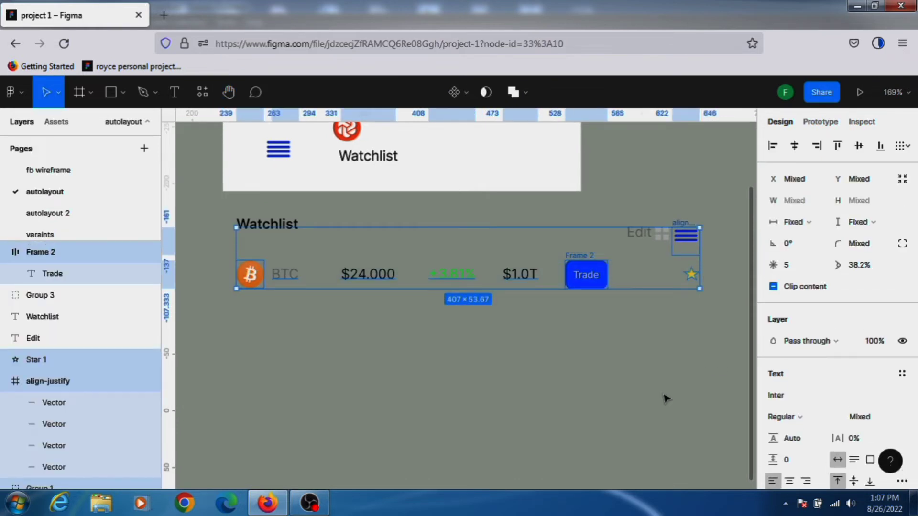
click(663, 396)
Undo the nudges of the Watchlist title and Edit icons.
key(ctrl+z)
key(ctrl+z)
key(ctrl+z)
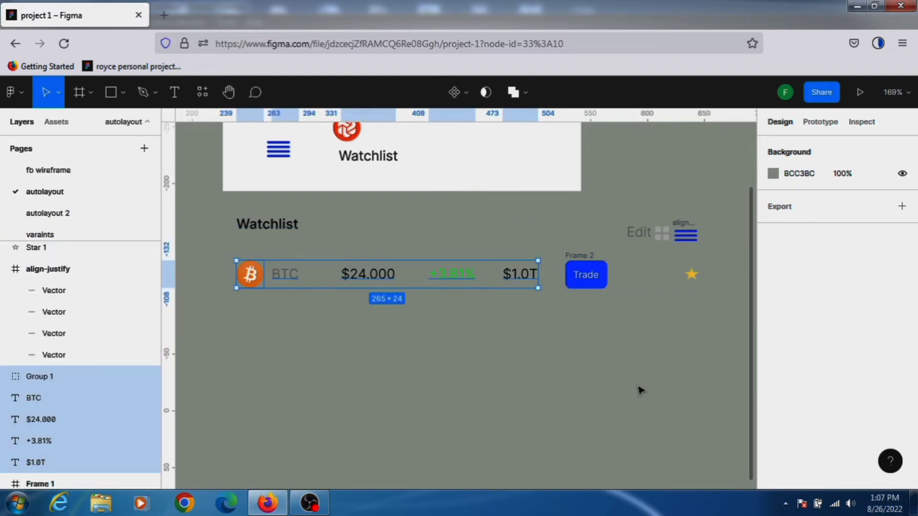
key(ctrl+shift+z)
key(ctrl+shift+z)
key(ctrl+z)
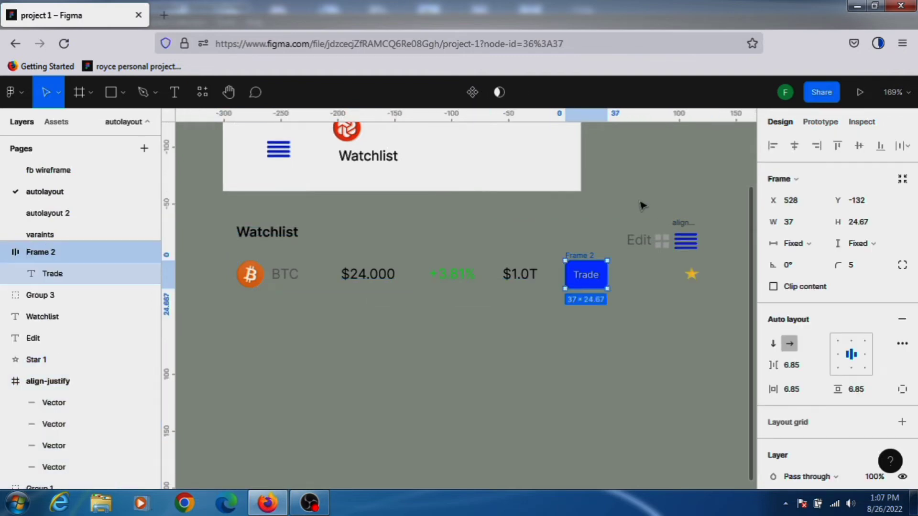
Move the Edit and menu icons up above the Watchlist title.
drag(612, 201, 711, 246)
drag(668, 220, 712, 261)
click(693, 266)
drag(675, 234, 676, 184)
click(592, 345)
Move the whole BTC row, including the Trade button, further down below the Watchlist title.
drag(221, 253, 719, 345)
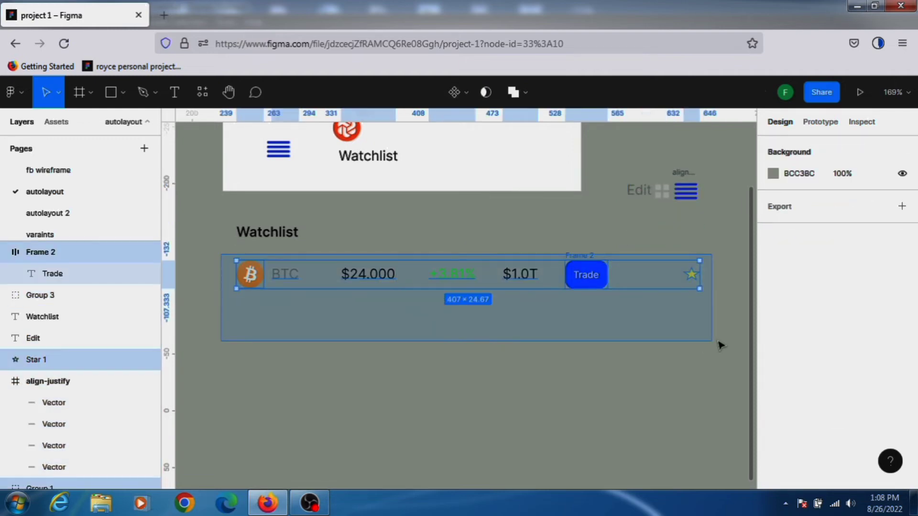
drag(478, 279, 478, 340)
click(451, 281)
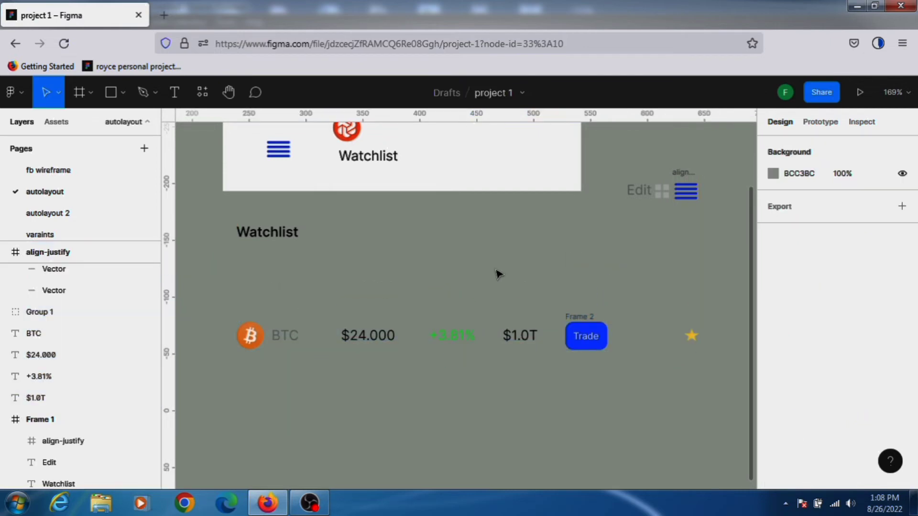
Move the Edit and menu icons down level with the Watchlist title.
drag(609, 155, 733, 231)
drag(665, 188, 685, 240)
click(354, 246)
Wrap the Edit text and menu icons in an auto layout frame.
click(271, 236)
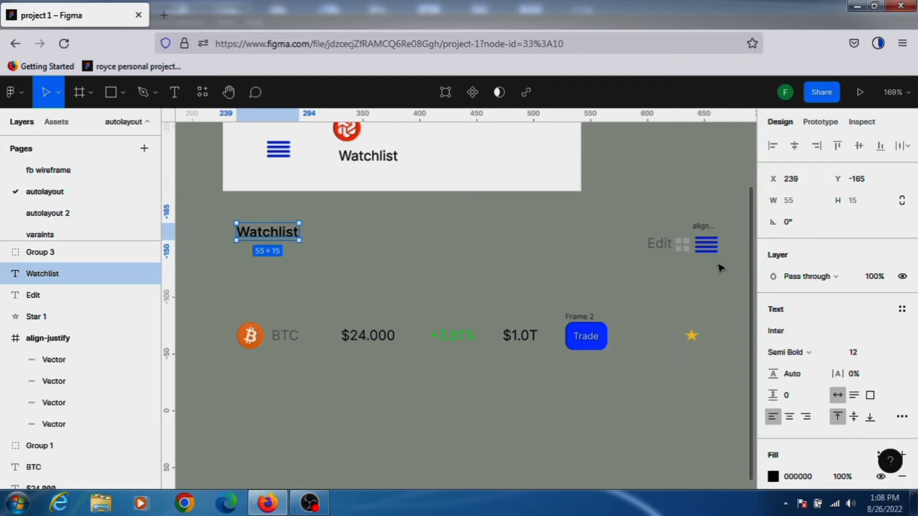
drag(630, 215, 731, 292)
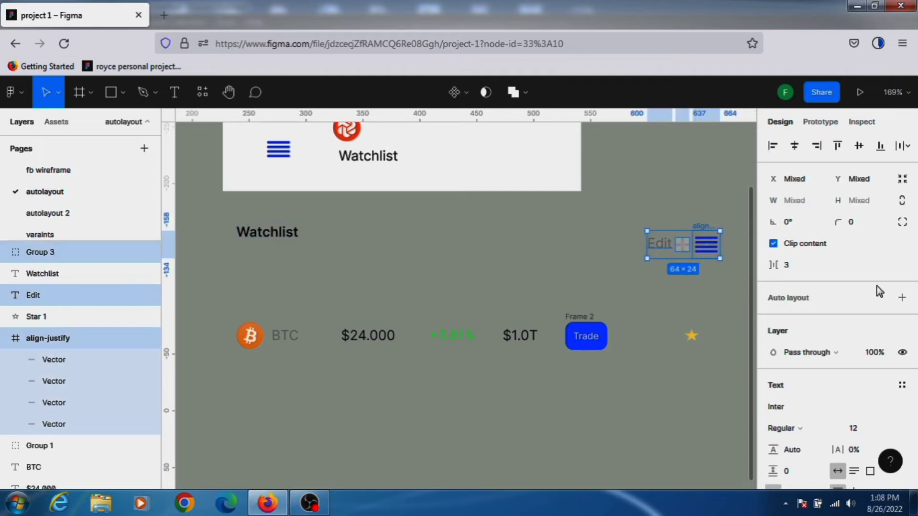
click(902, 301)
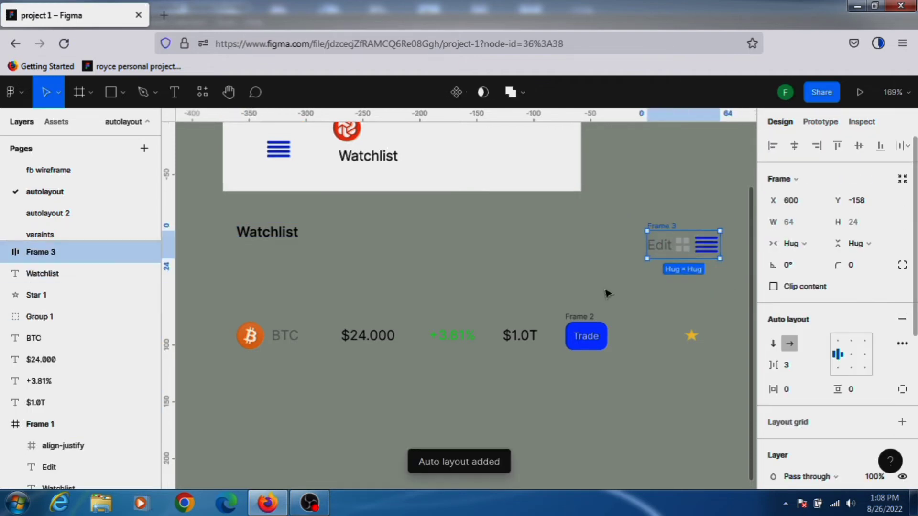
Wrap the Watchlist title in auto layout, combine it with the icon frame in an auto layout frame, and make it a component.
drag(218, 216, 355, 281)
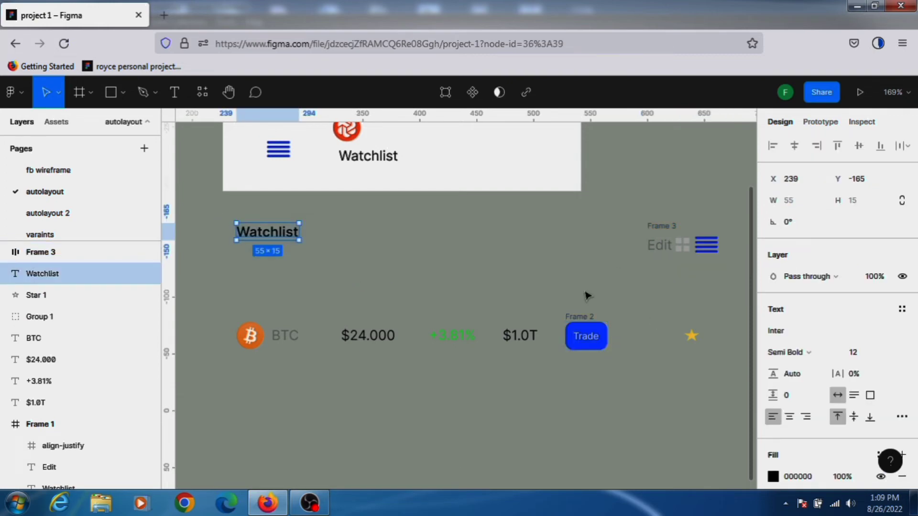
key(shift+a)
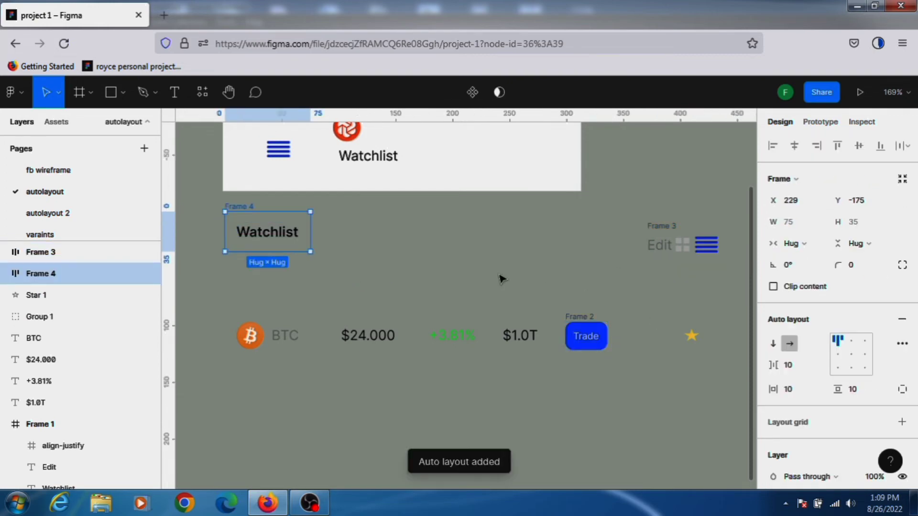
shift+click(663, 233)
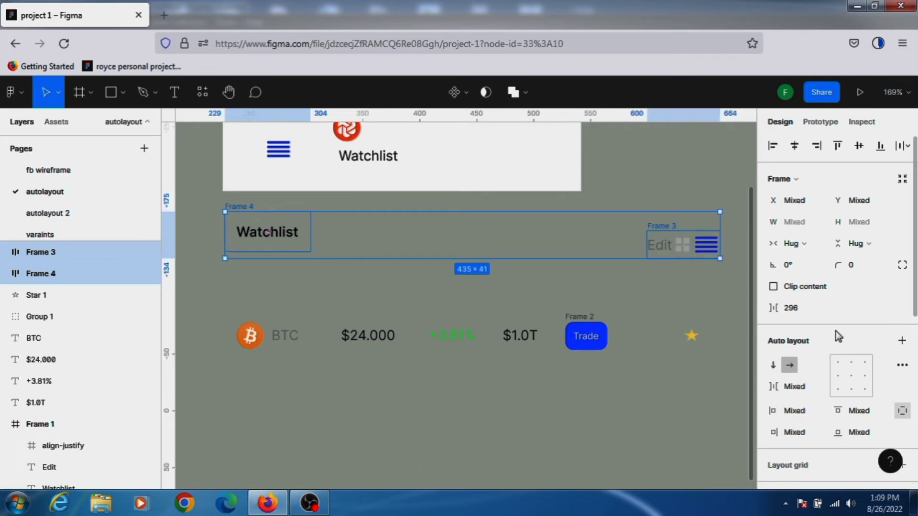
click(902, 342)
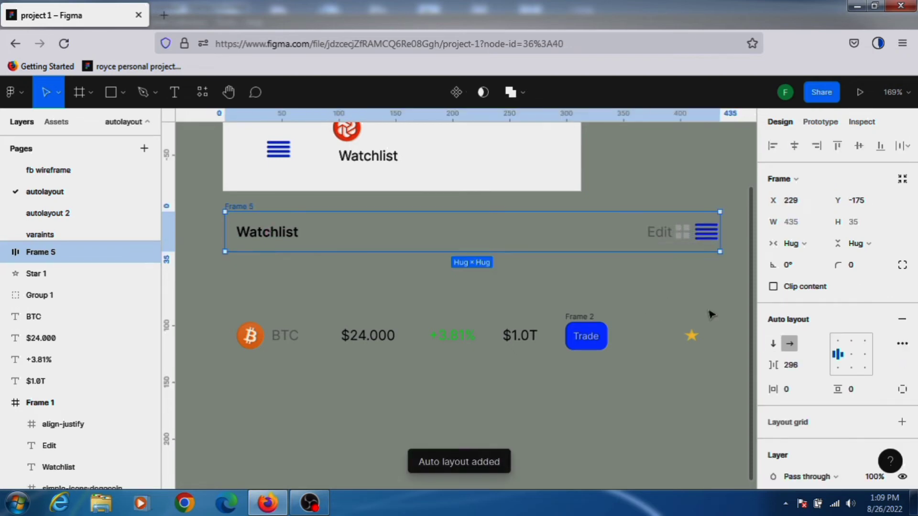
click(451, 101)
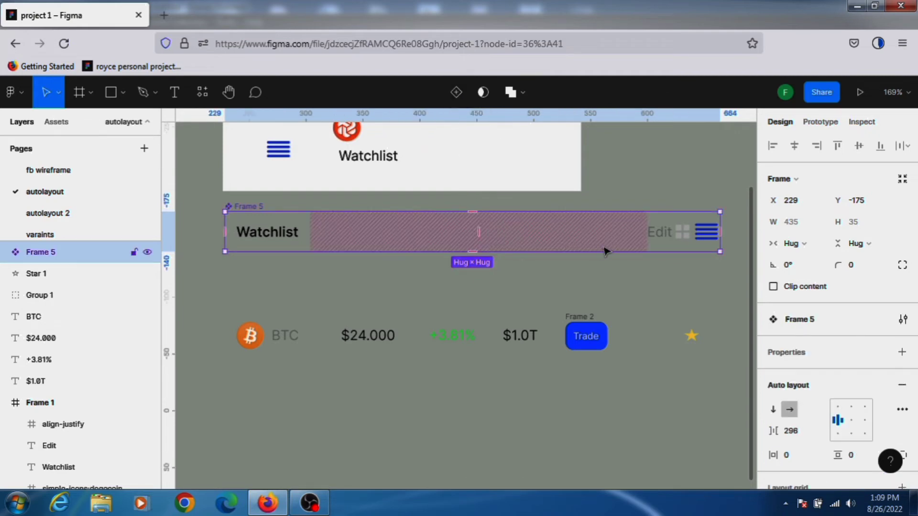
Move the header component up into the white card.
scroll(586, 191, up, 3)
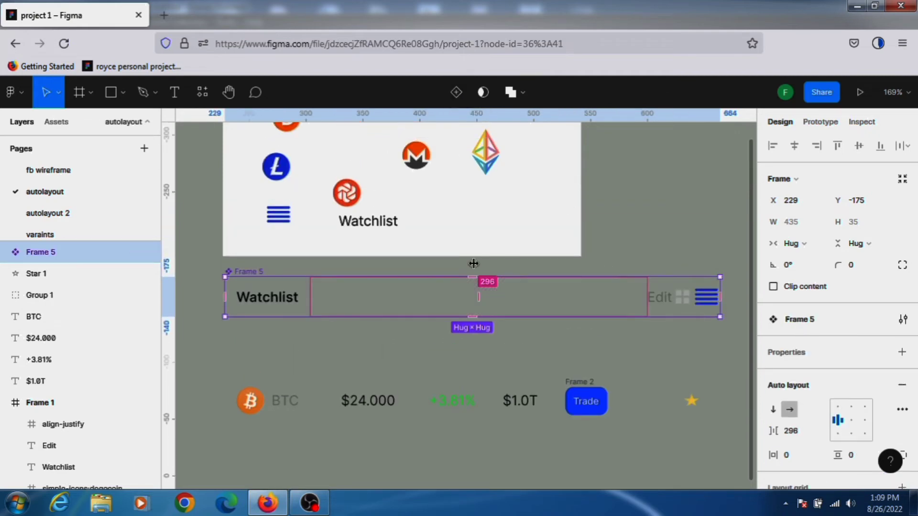
drag(474, 263, 478, 290)
click(640, 223)
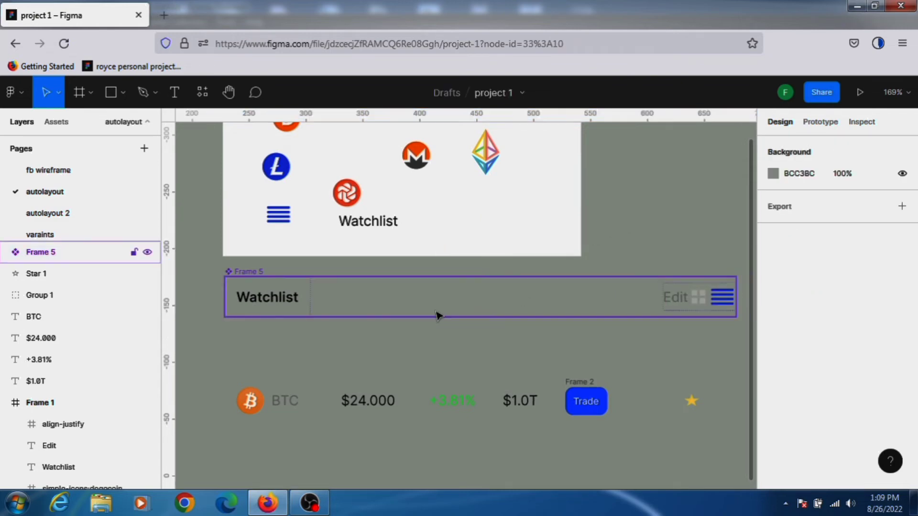
click(401, 311)
drag(404, 169, 409, 160)
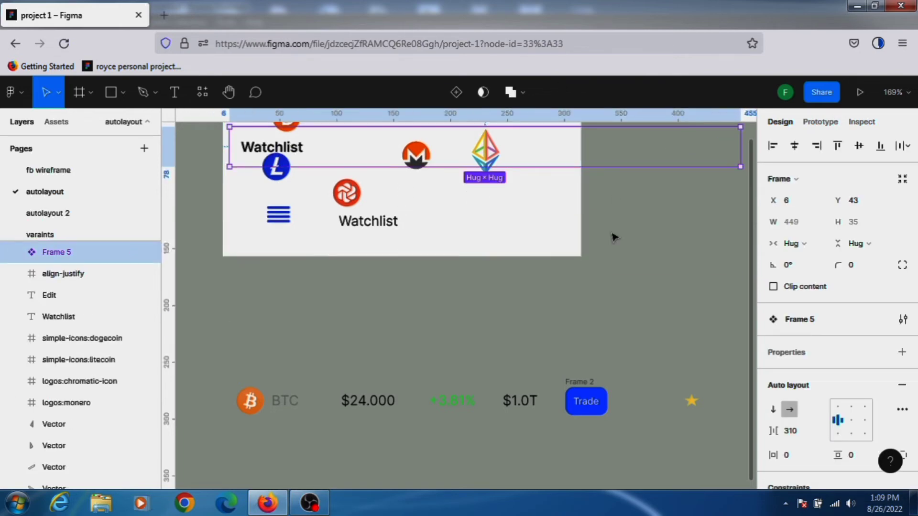
drag(609, 149, 572, 345)
Undo the recent header changes back to the separate Watchlist title and icon frame.
key(ctrl+z)
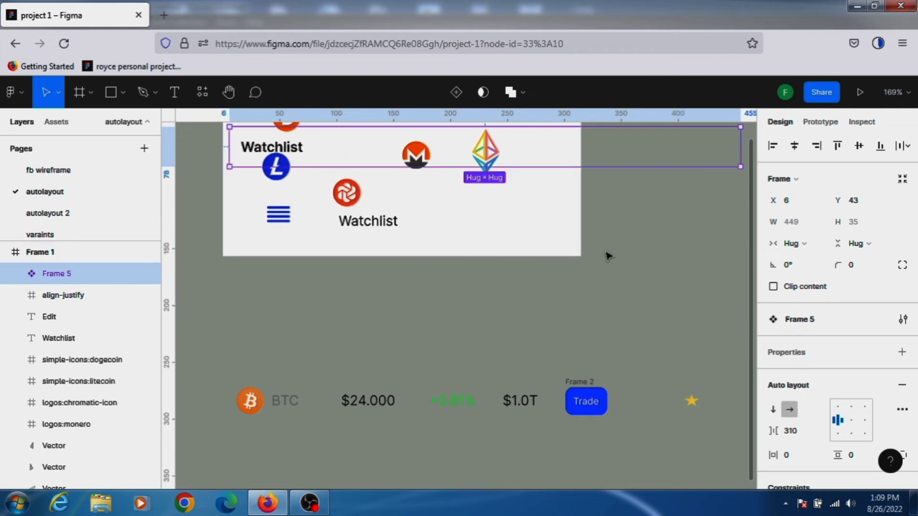
key(ctrl+shift+z)
key(ctrl+z)
key(ctrl+z)
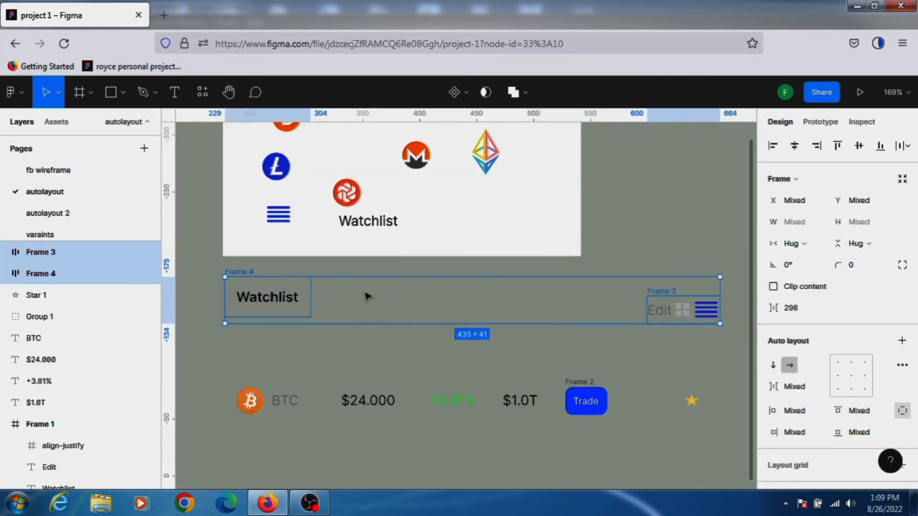
key(ctrl+z)
key(ctrl+z)
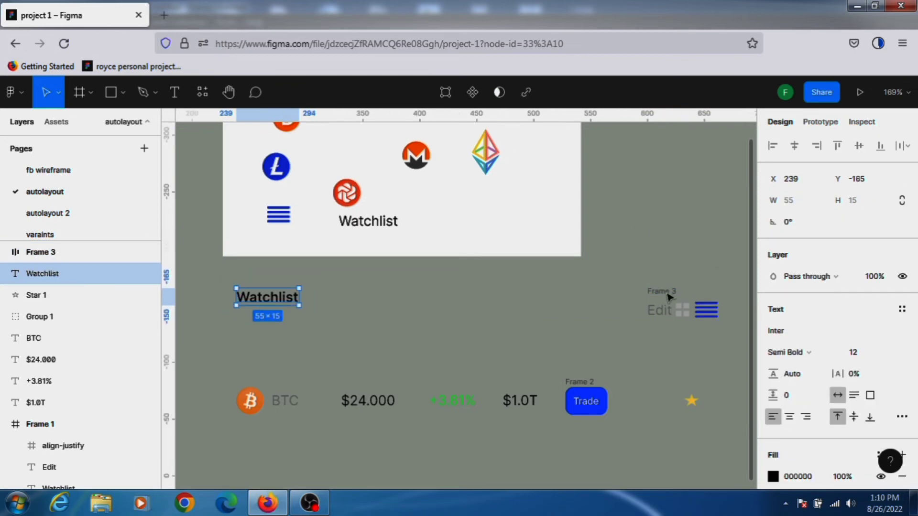
key(Escape)
Wrap the Watchlist title in an auto layout frame and make a component from it and the icon frame.
click(670, 297)
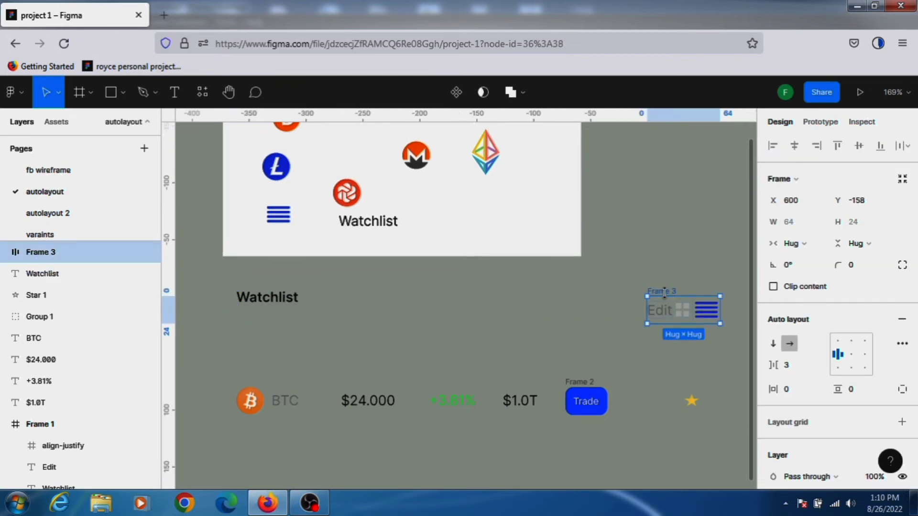
click(277, 302)
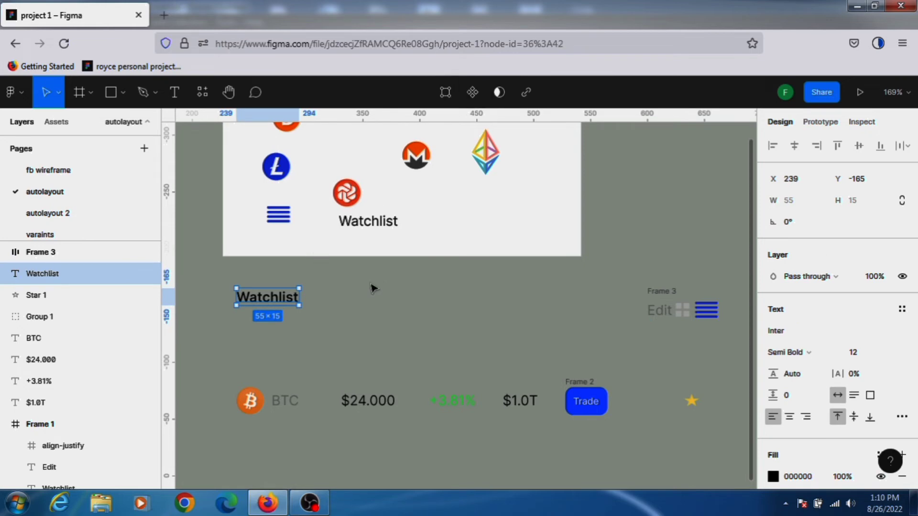
key(shift+a)
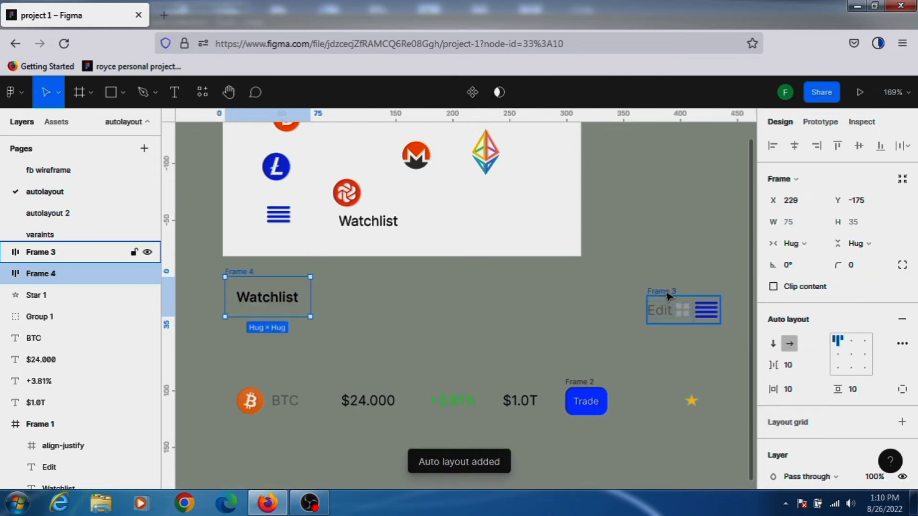
shift+click(668, 296)
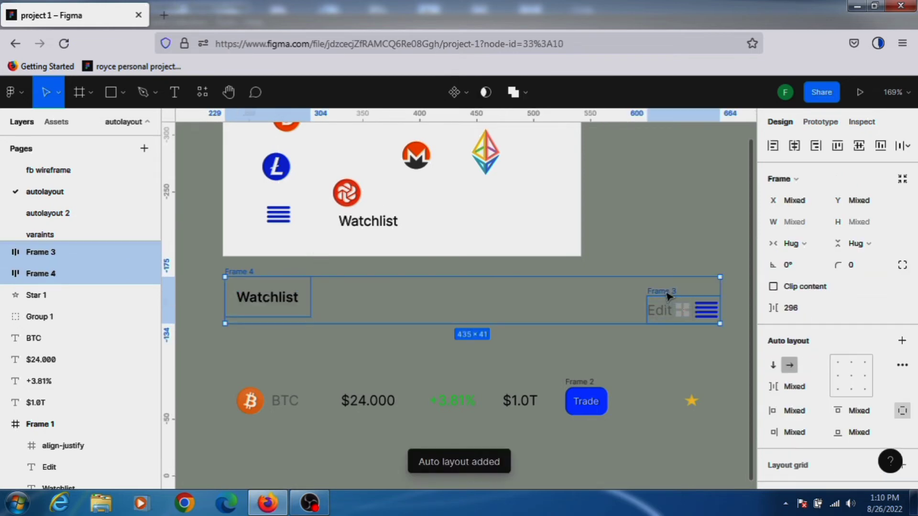
click(455, 93)
key(Escape)
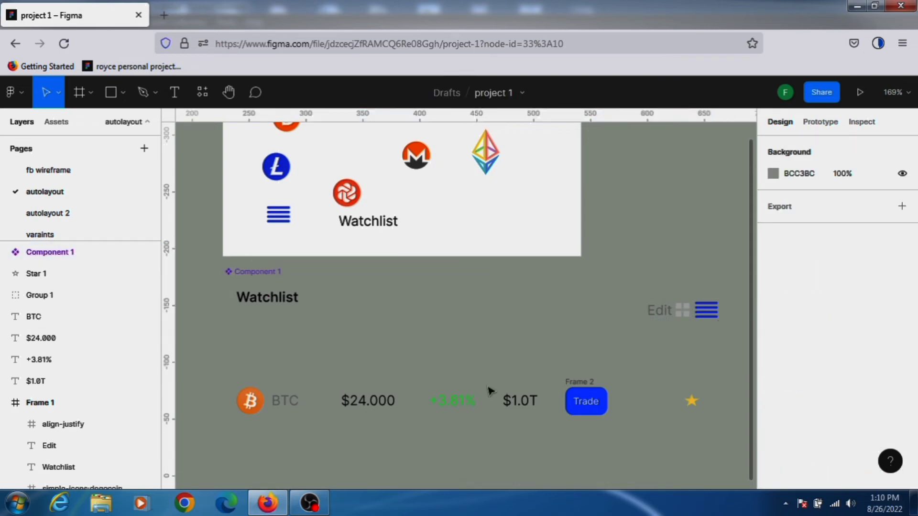
Wrap the BTC coin, the $24.000 price and the +3.81% change each in its own auto layout frame.
scroll(595, 406, down, 3)
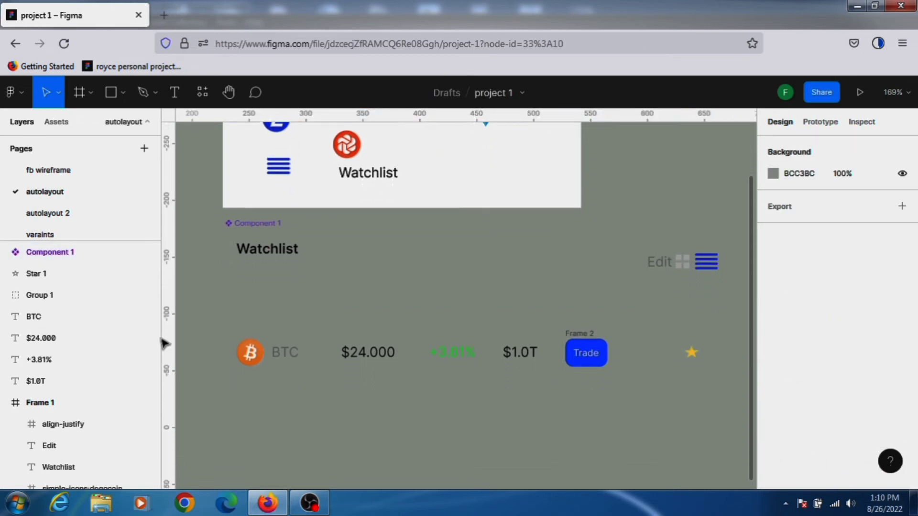
drag(231, 333, 302, 390)
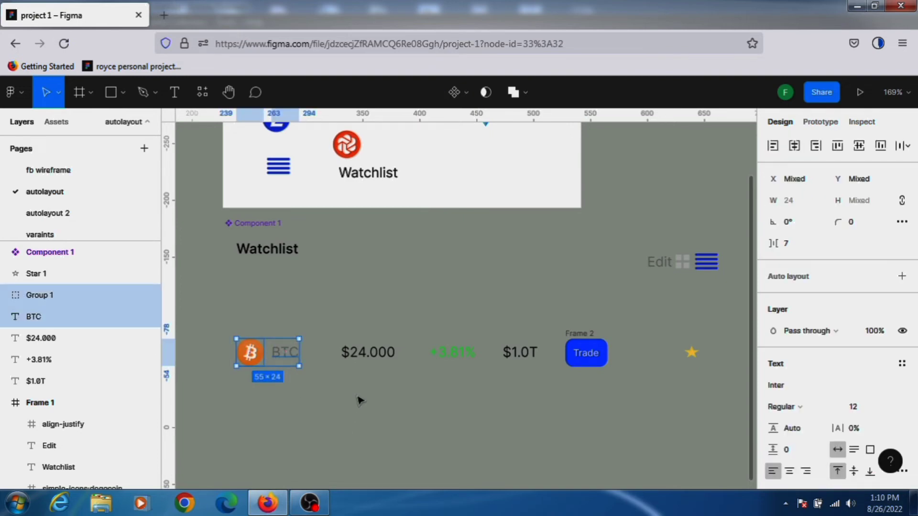
key(shift+a)
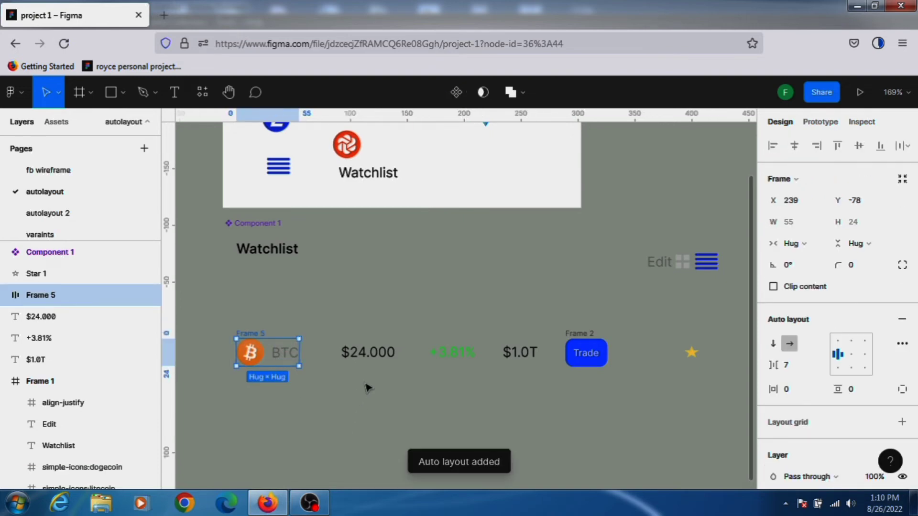
click(375, 358)
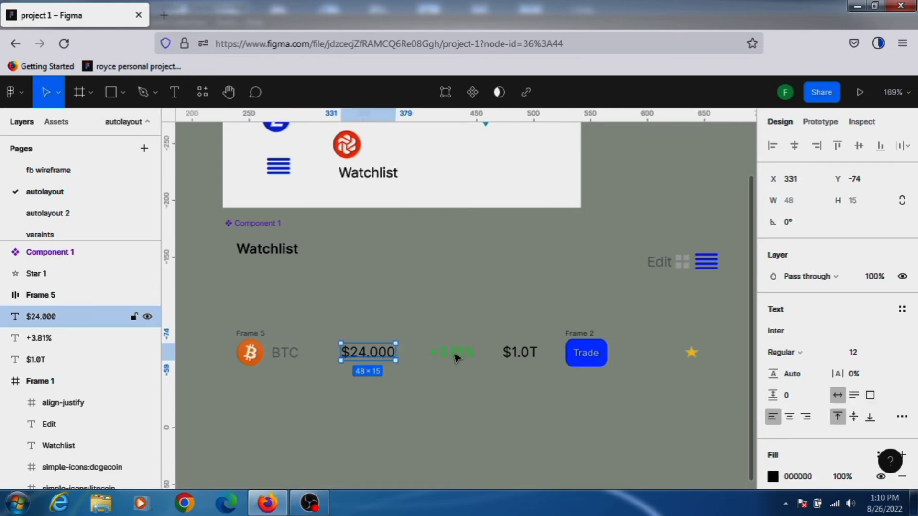
key(shift+a)
key(Tab)
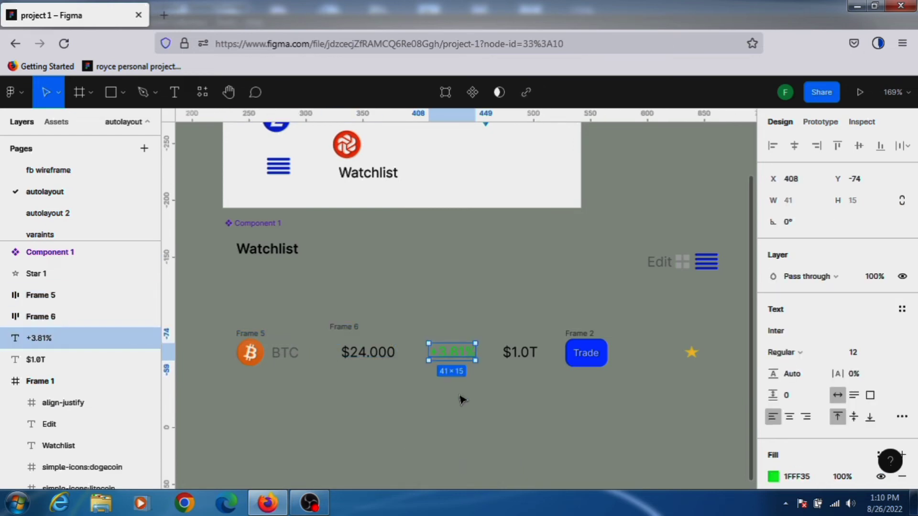
key(shift+a)
Wrap the $1.0T value, the Trade button and the star each in its own auto layout frame.
click(520, 358)
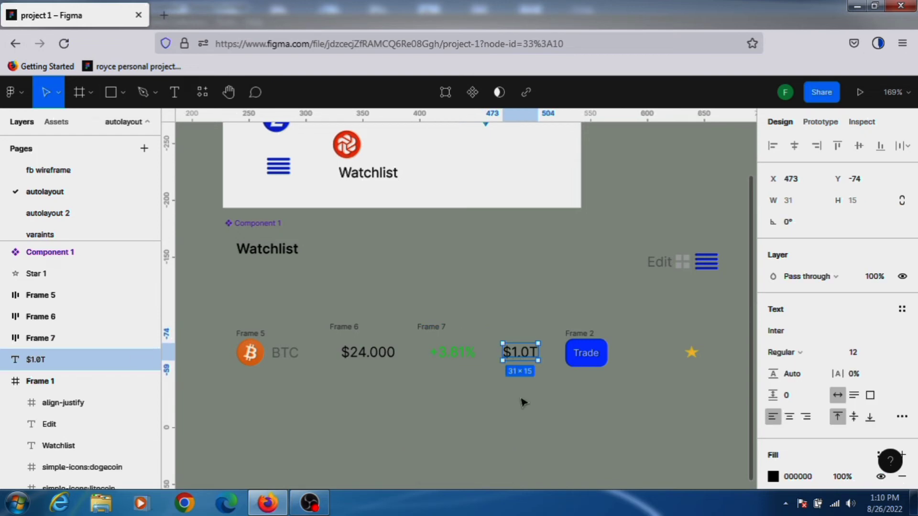
key(shift+a)
click(582, 354)
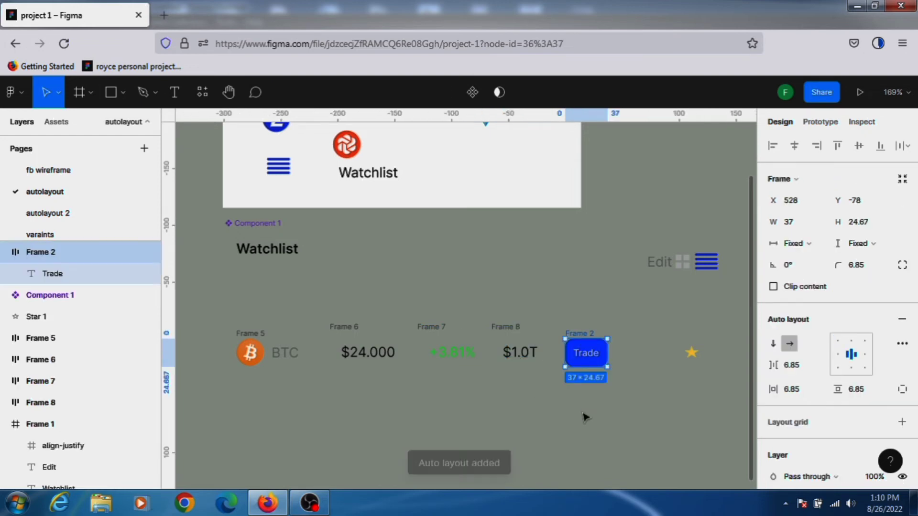
key(shift+a)
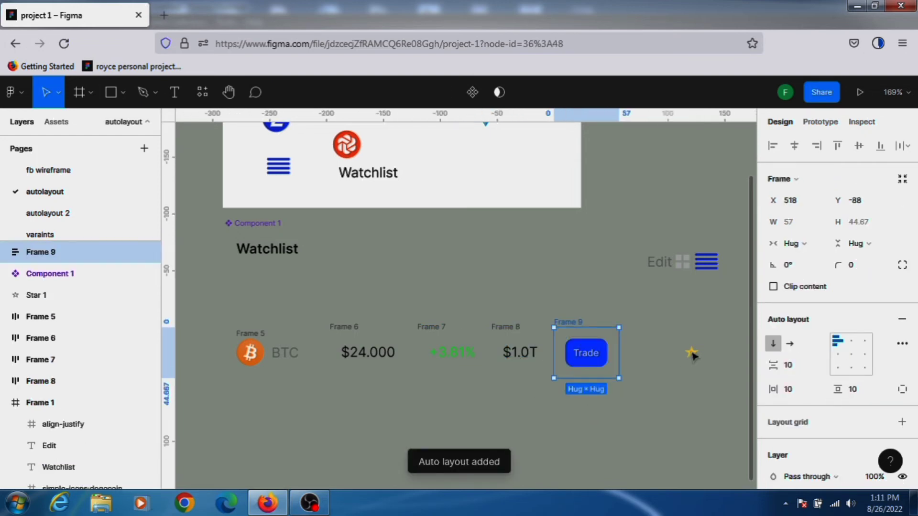
click(692, 354)
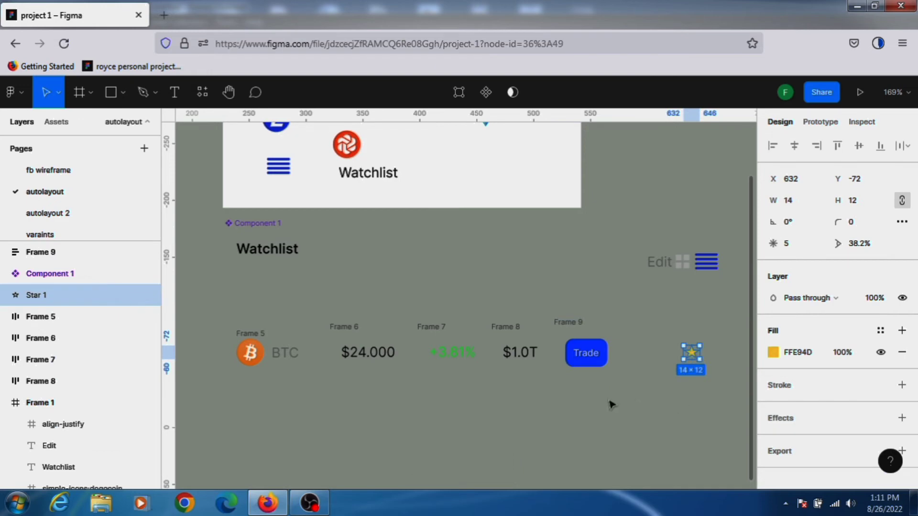
key(shift+a)
Distribute the price, change, market cap, Trade and star frames with even horizontal spacing.
drag(326, 314, 716, 394)
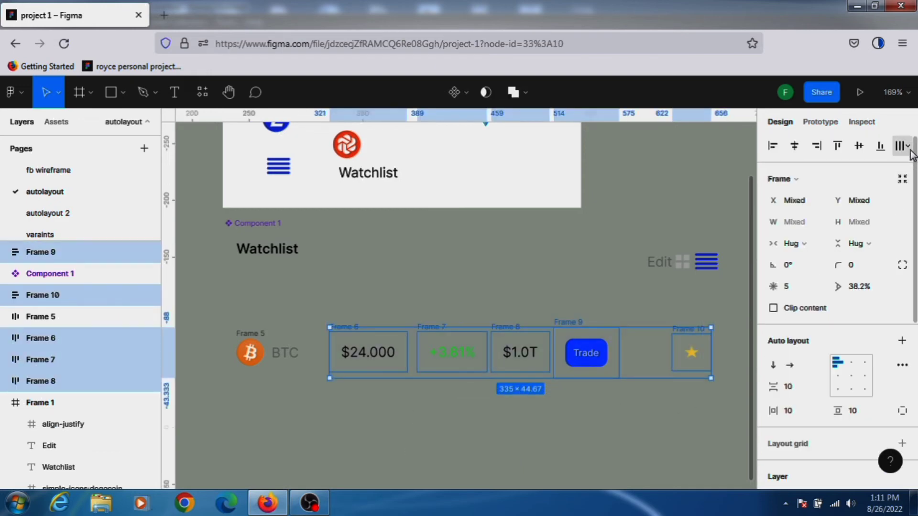
click(903, 146)
click(835, 206)
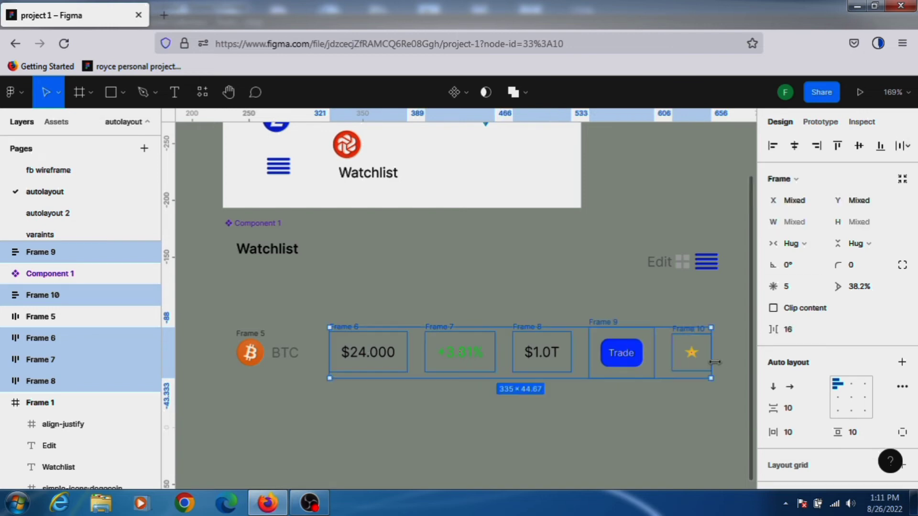
drag(712, 356, 714, 356)
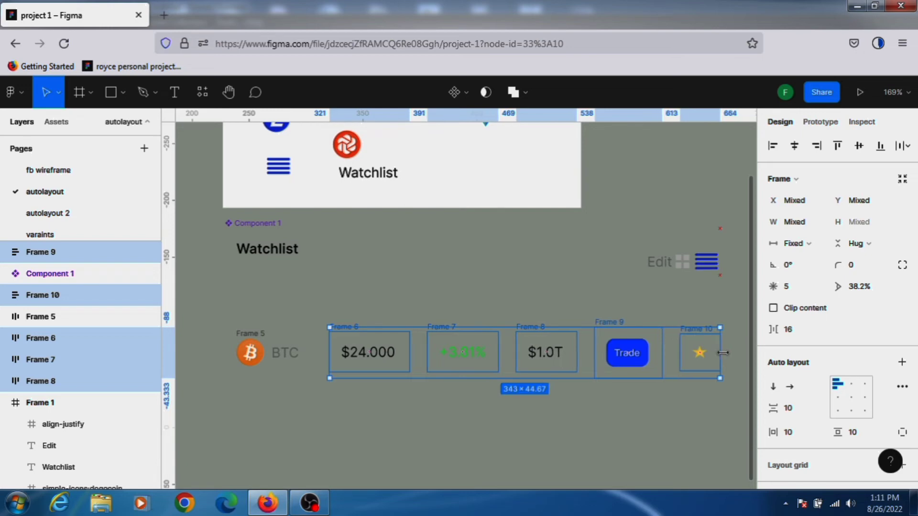
click(228, 329)
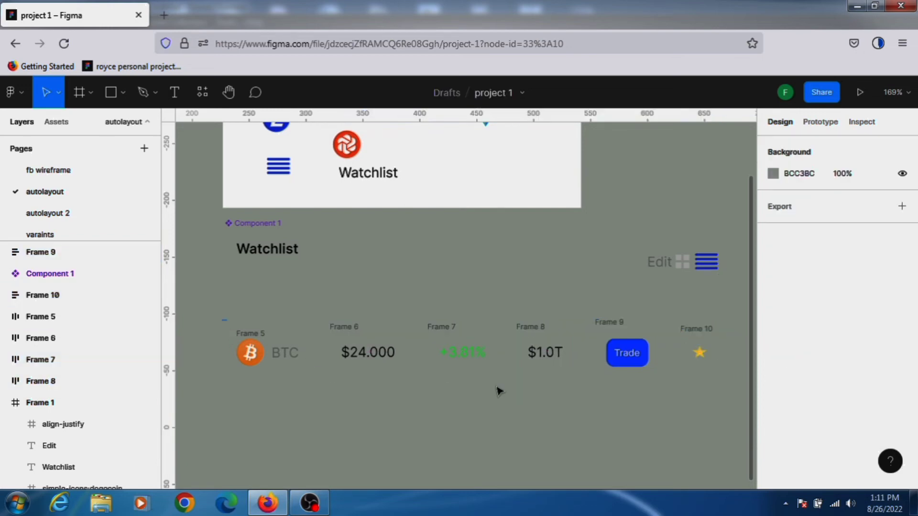
Wrap the whole BTC row in a horizontal auto layout frame and turn it into a component.
drag(497, 391, 743, 413)
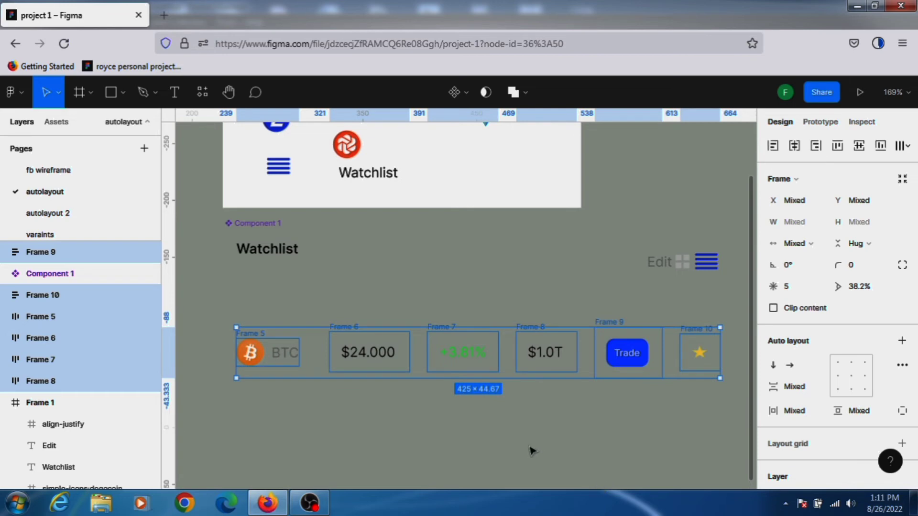
key(shift+a)
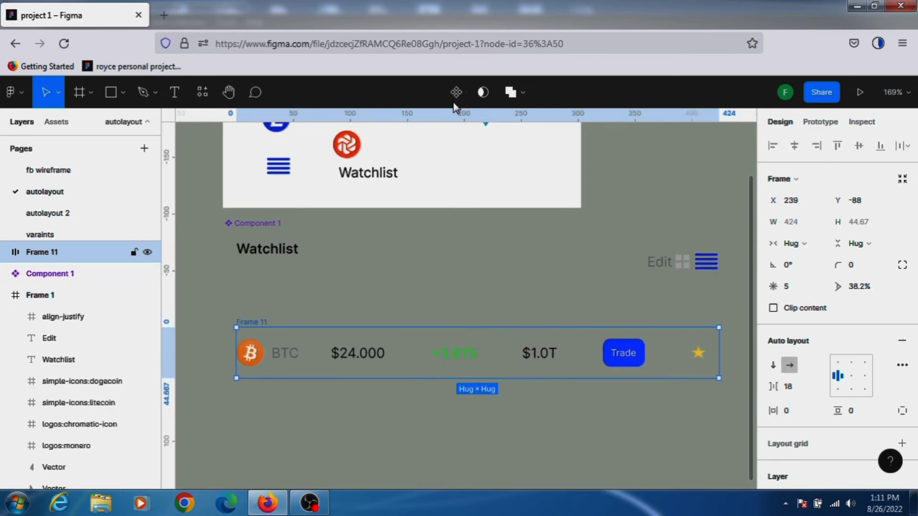
key(ctrl+alt+k)
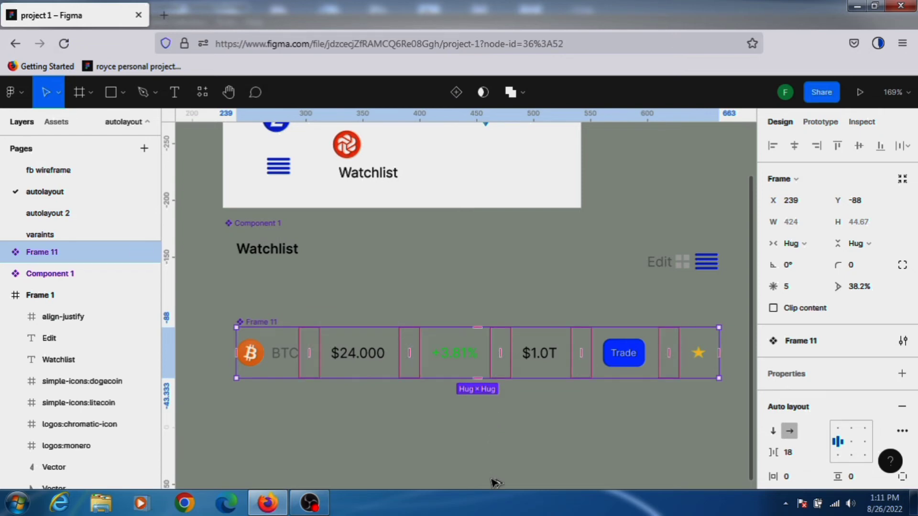
Place an instance of the BTC row component below, and move the original row up over the white card.
drag(508, 372, 497, 483)
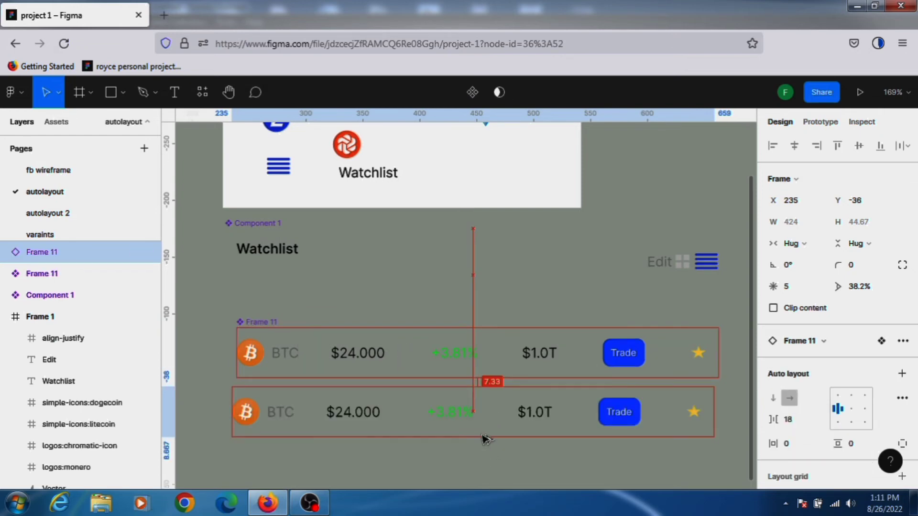
click(260, 321)
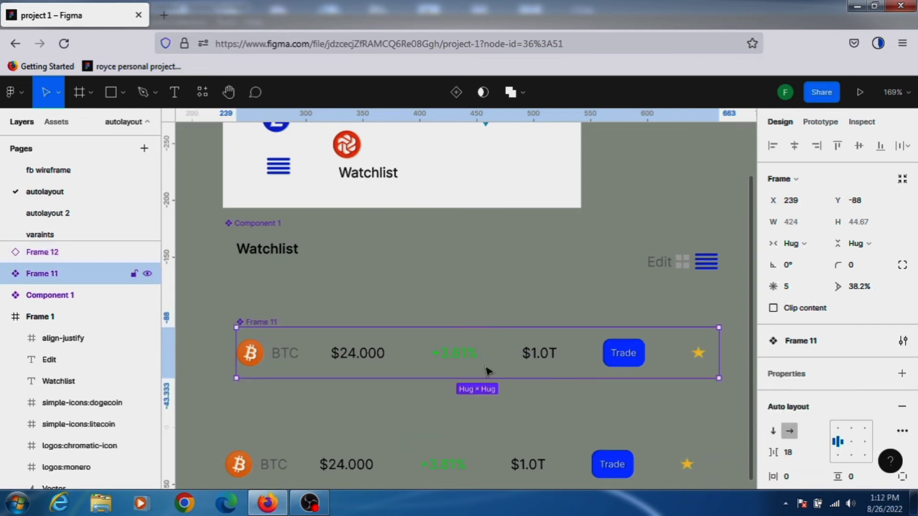
drag(488, 371, 499, 145)
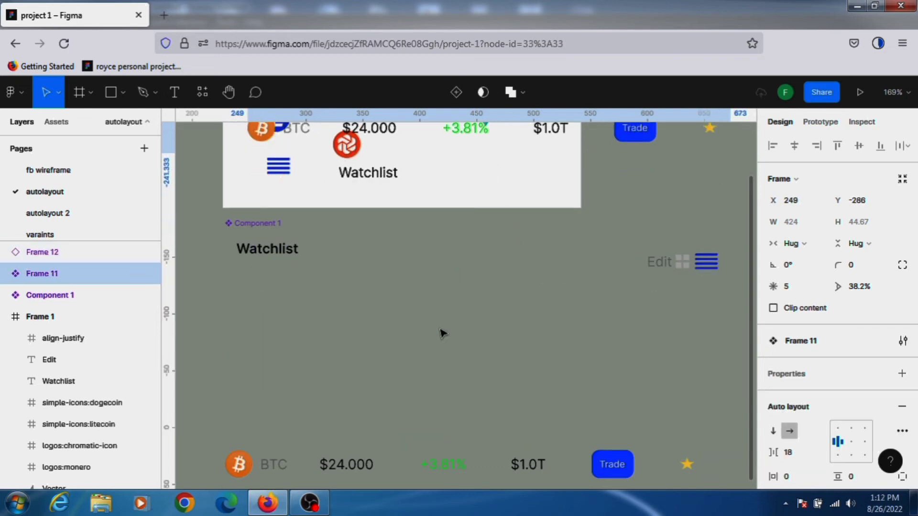
Move the BTC row instance up to sit directly below the Watchlist header, aligned with its left edge.
scroll(442, 333, down, 1)
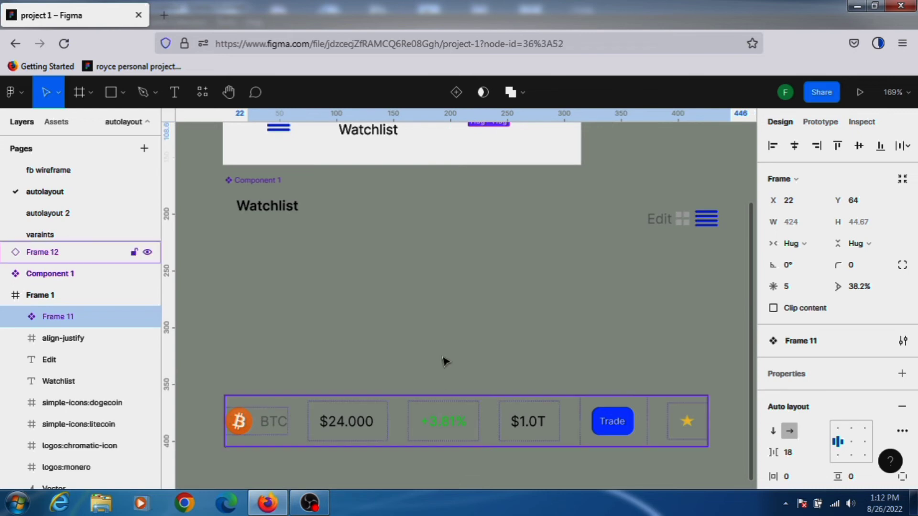
drag(439, 421, 451, 269)
drag(237, 281, 225, 280)
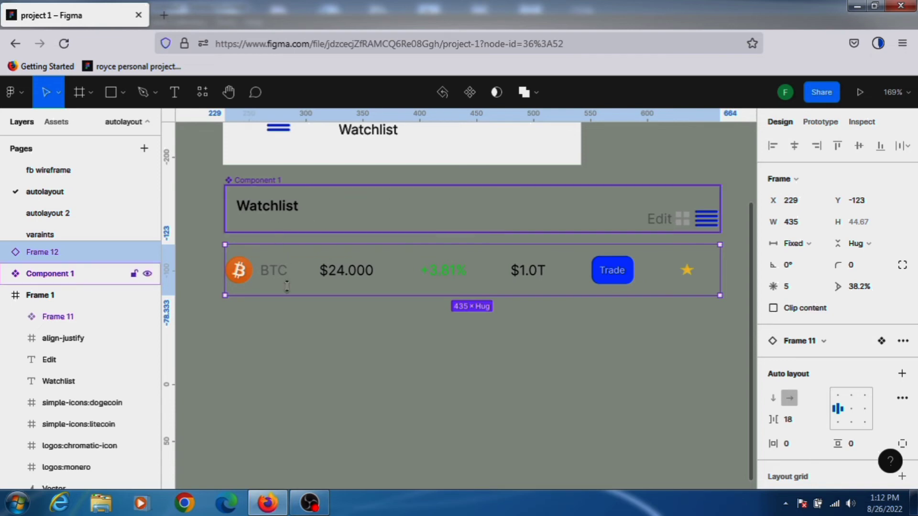
Duplicate the BTC row three times, stacking four identical rows below the header.
key(ctrl+d)
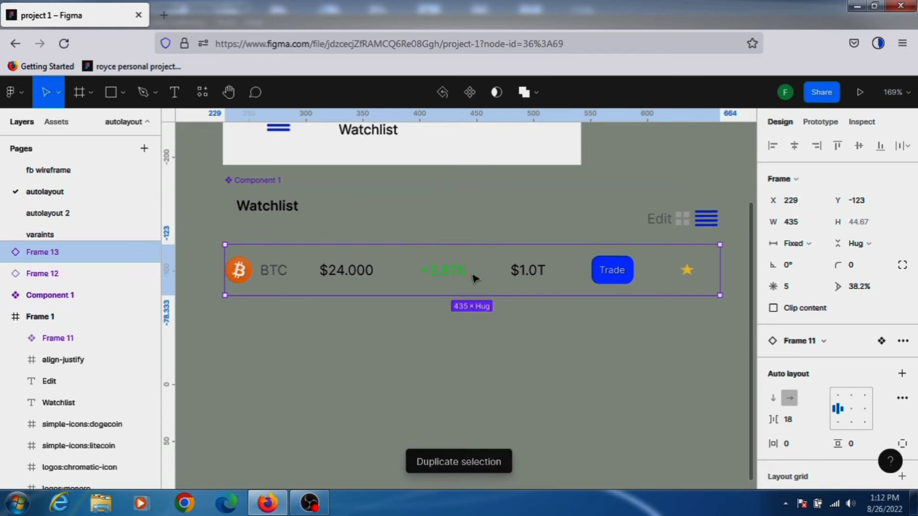
drag(473, 277, 476, 344)
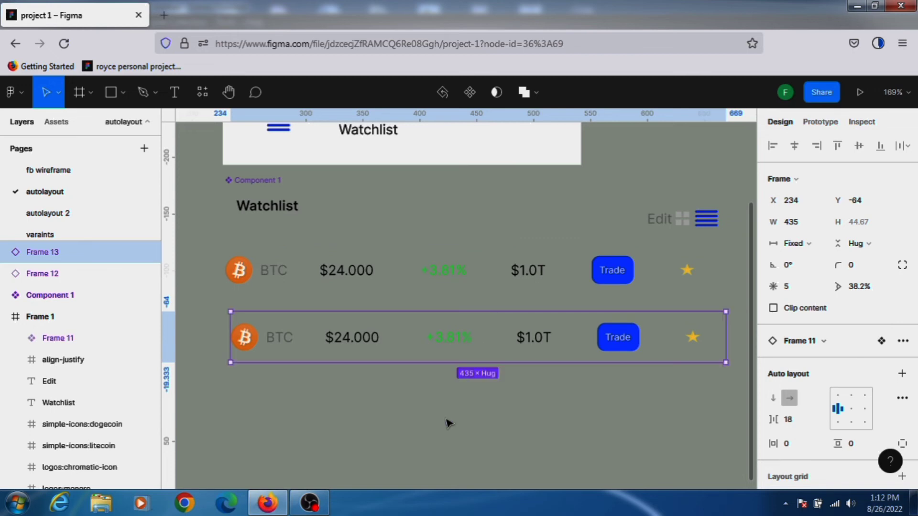
key(ctrl+d)
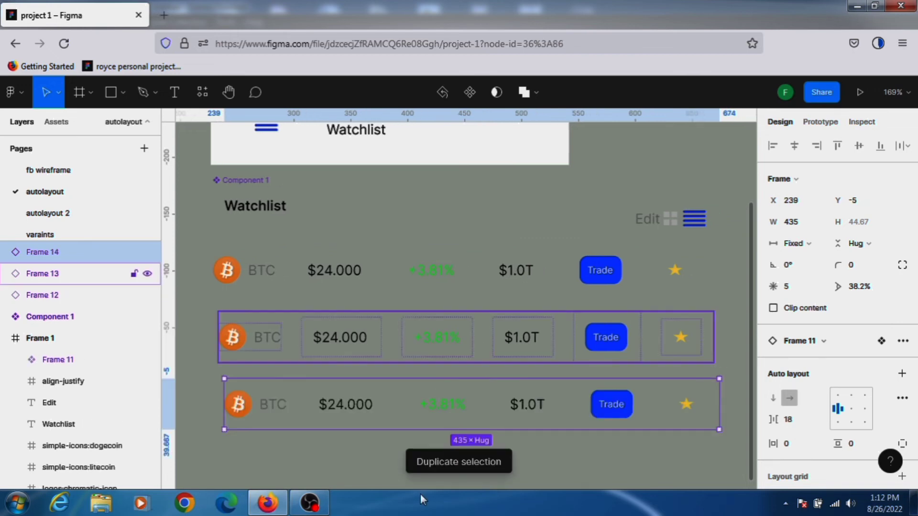
key(ctrl+d)
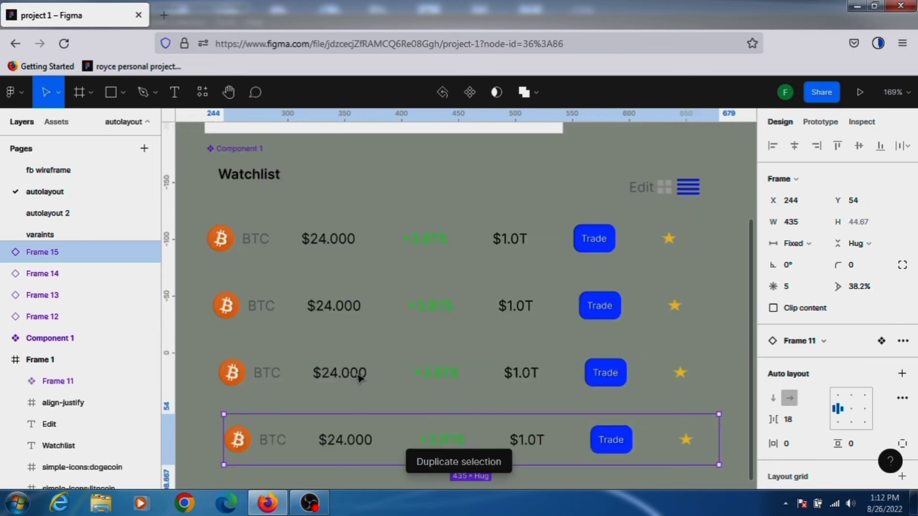
Try distributing the four BTC rows' horizontal spacing and setting their width to hug contents.
shift+click(352, 312)
shift+click(353, 311)
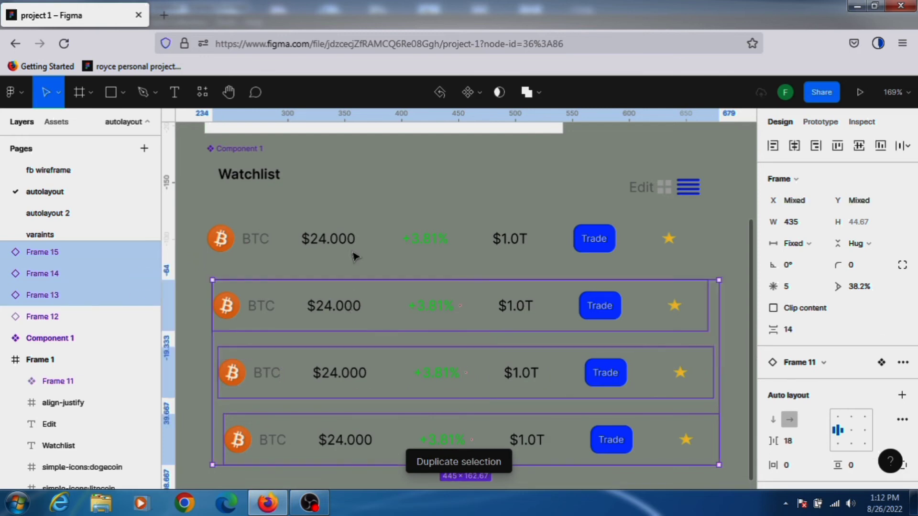
shift+click(72, 317)
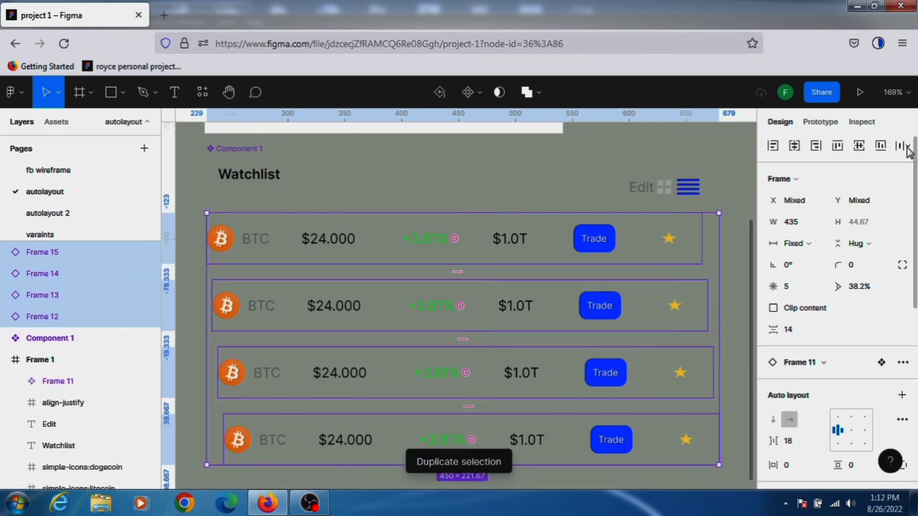
click(908, 152)
click(814, 186)
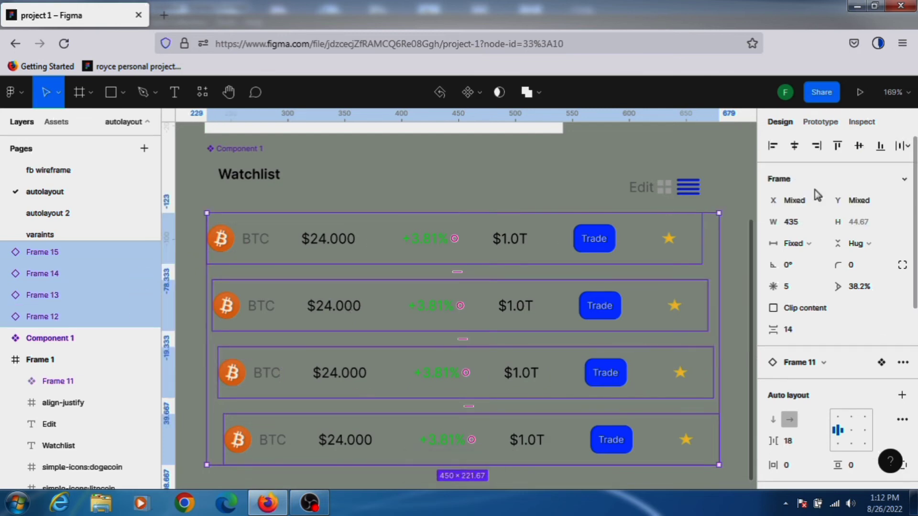
click(905, 146)
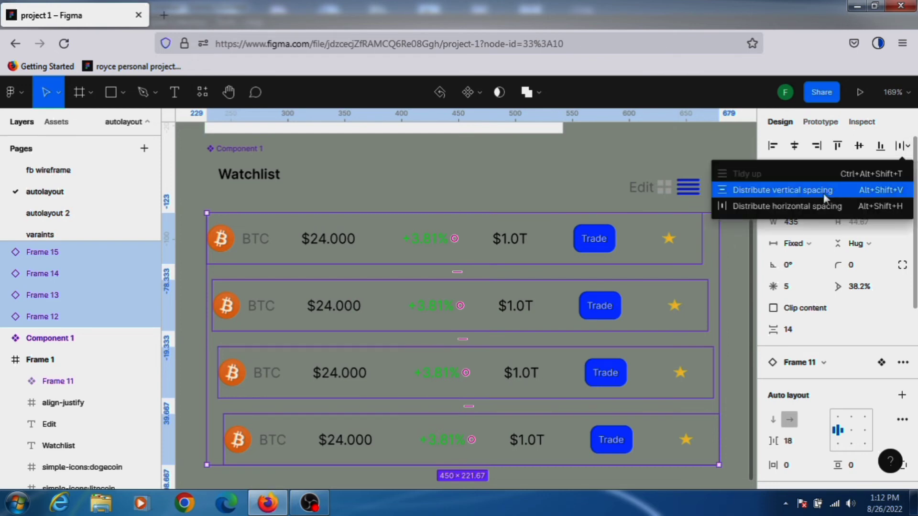
click(816, 207)
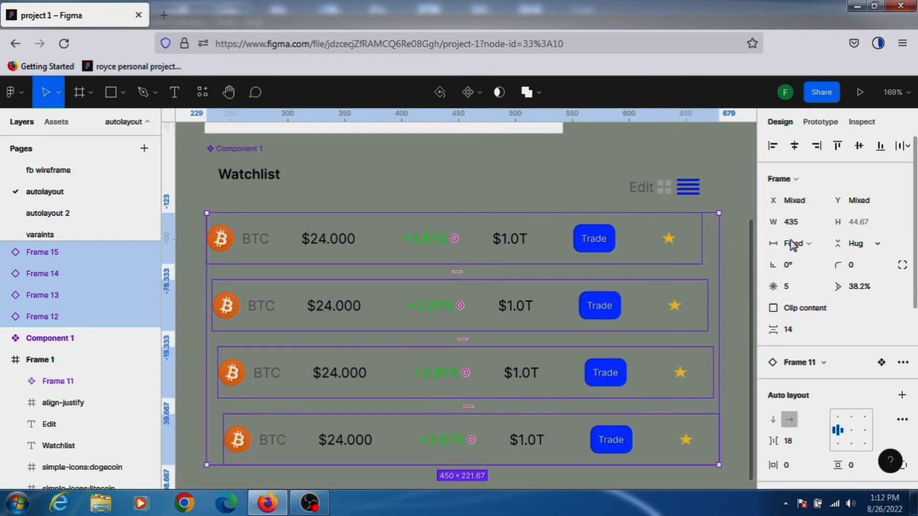
click(811, 246)
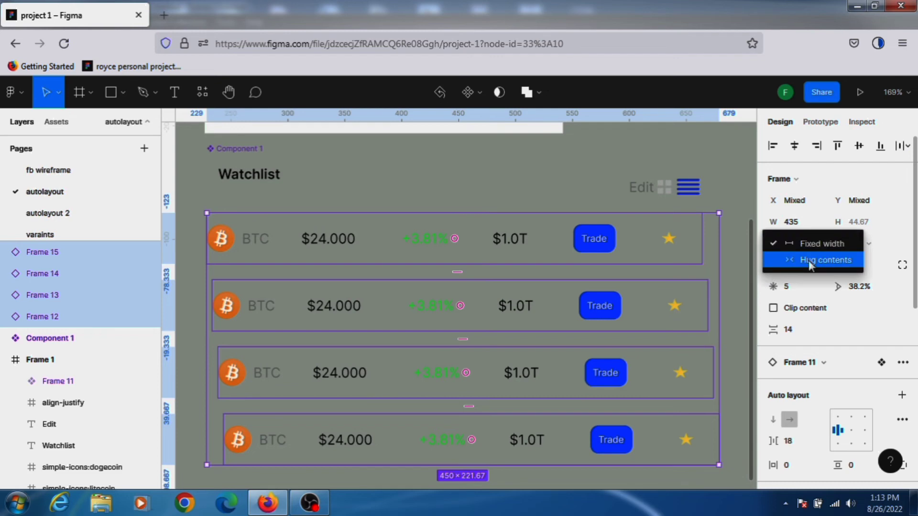
click(808, 261)
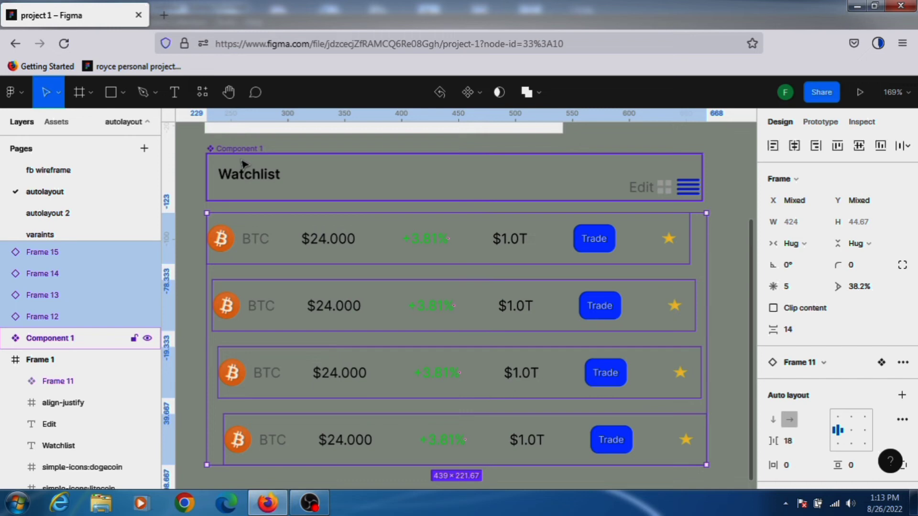
Try adding a layout grid to the header and the rows, undoing the grid and the hug width change.
shift+click(242, 164)
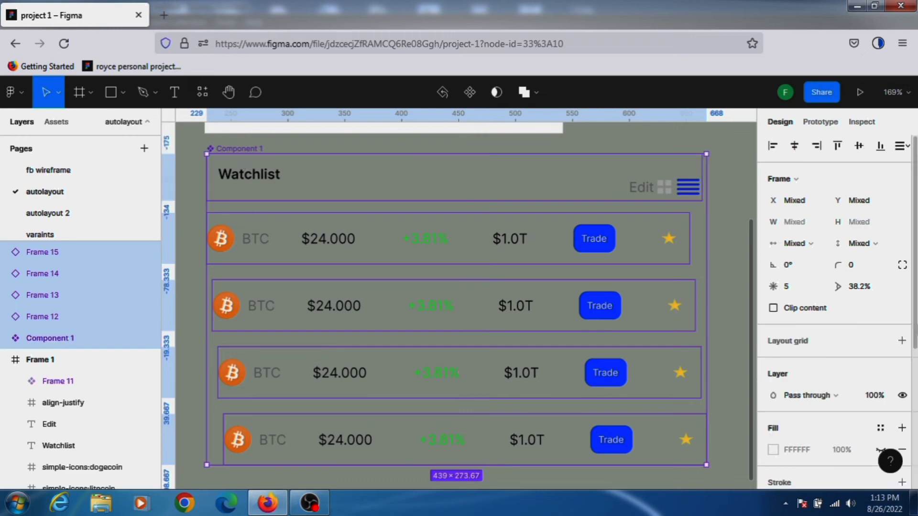
click(903, 341)
scroll(616, 299, down, 3)
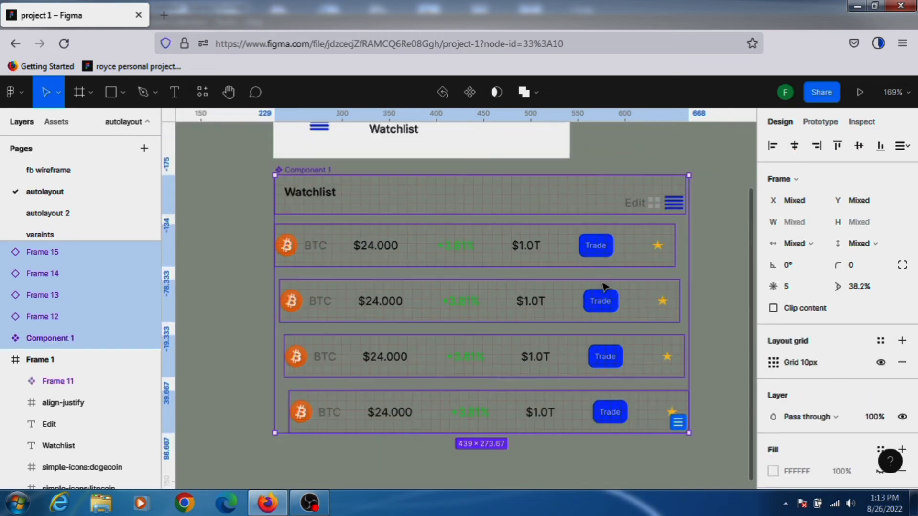
click(663, 254)
key(Escape)
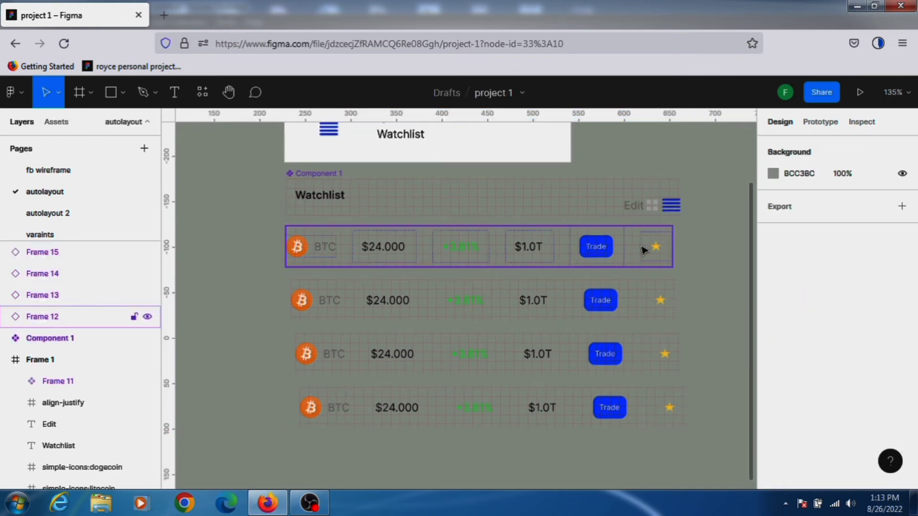
scroll(643, 250, down, 2)
click(666, 254)
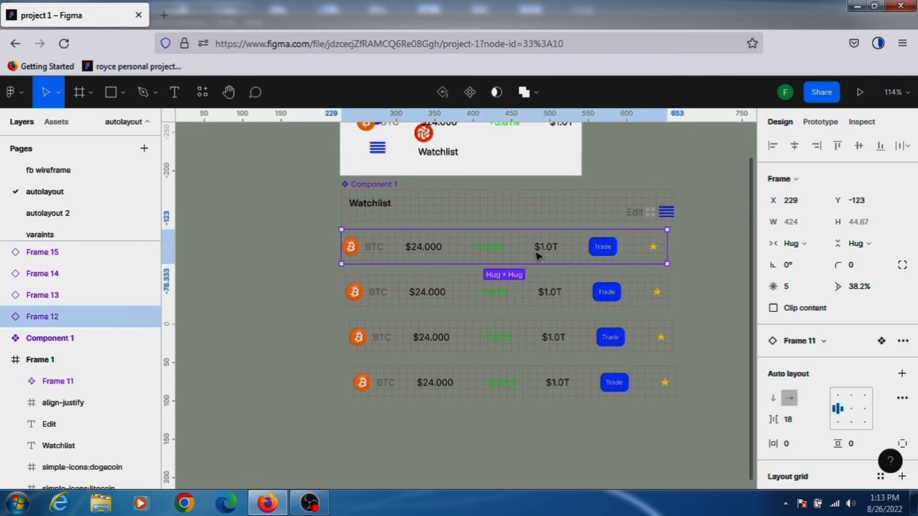
key(Escape)
scroll(580, 267, up, 2)
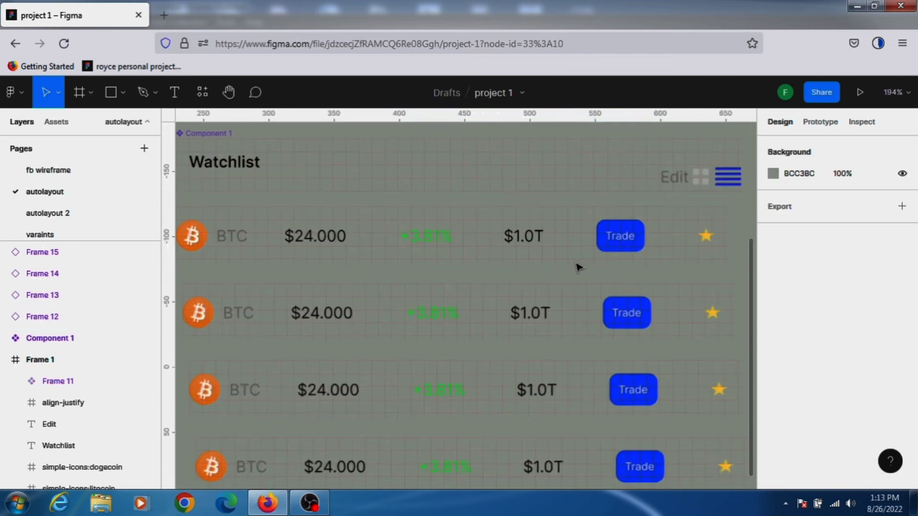
scroll(578, 266, down, 2)
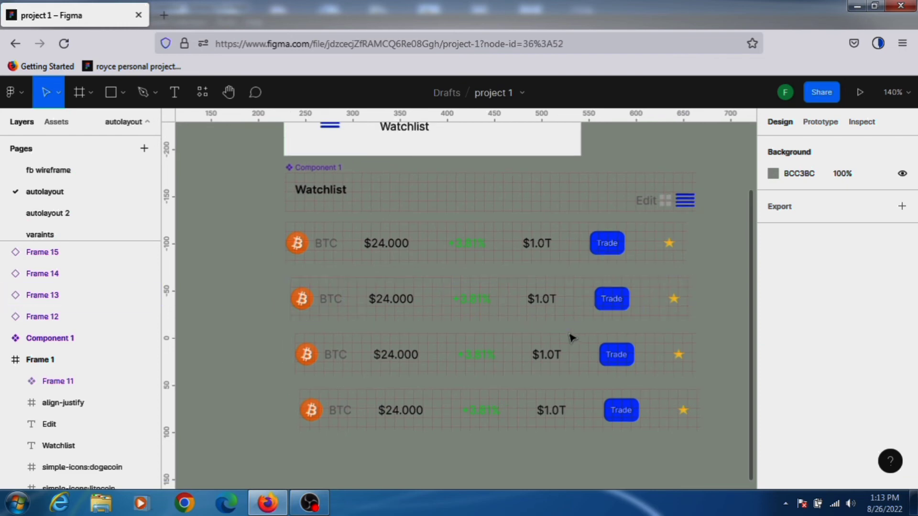
key(ctrl+z)
key(ctrl+z)
key(ctrl+z)
key(ctrl+z)
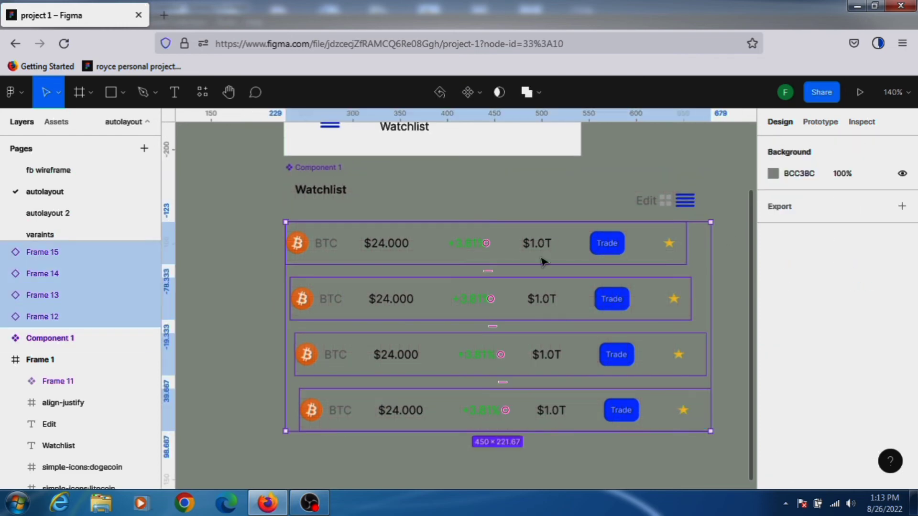
shift+click(317, 168)
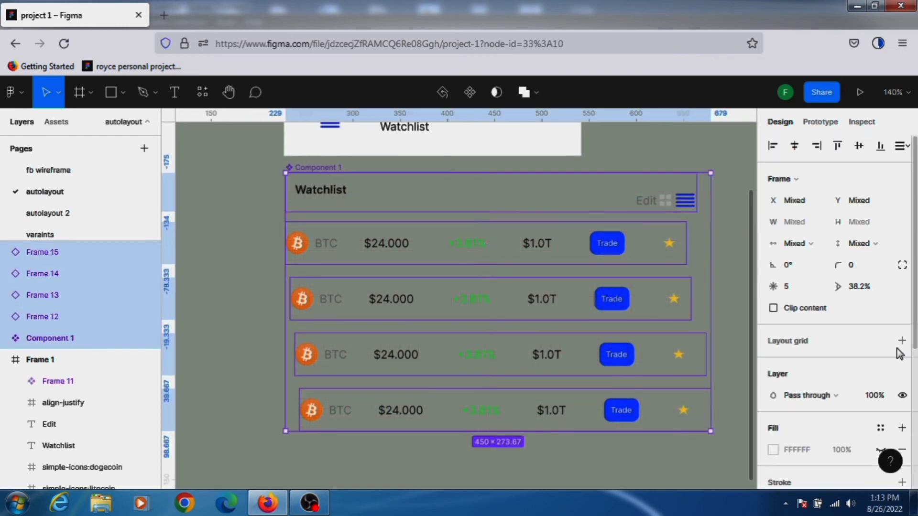
click(901, 340)
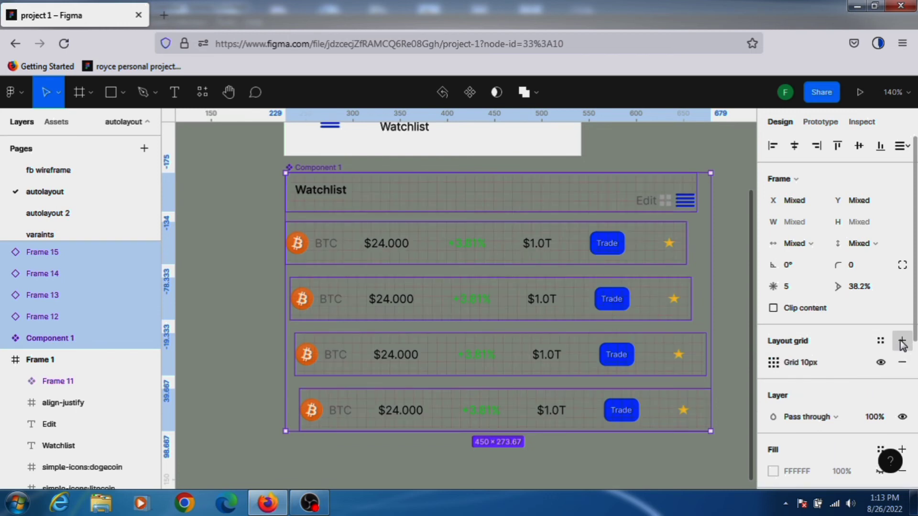
key(ctrl+z)
key(ctrl+z)
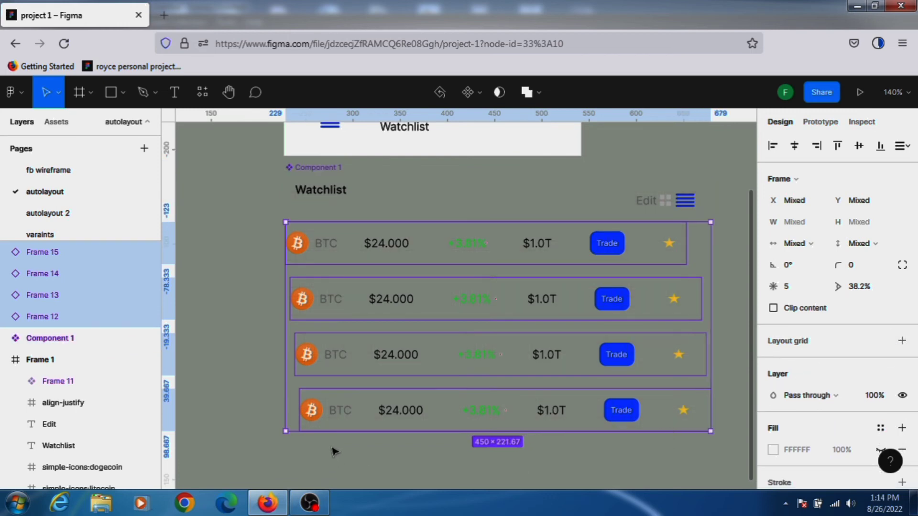
Align the first two BTC rows on their horizontal centers.
click(242, 318)
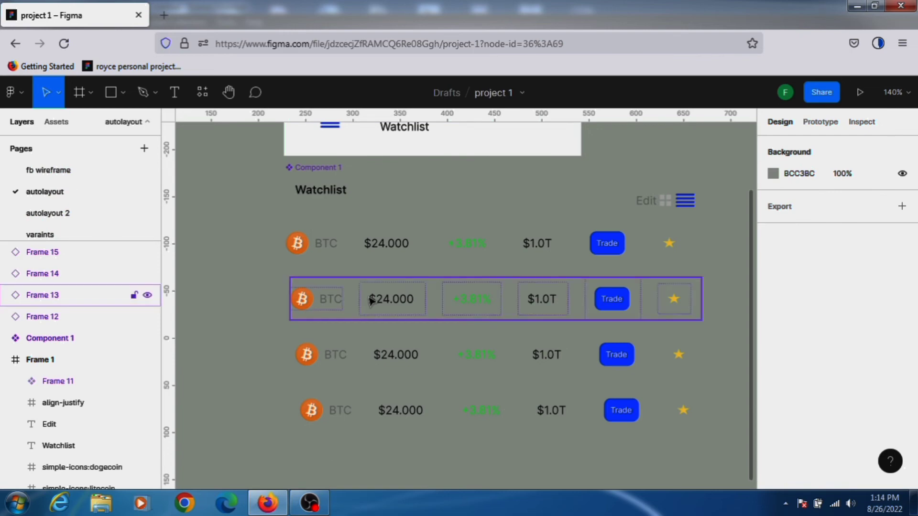
click(72, 295)
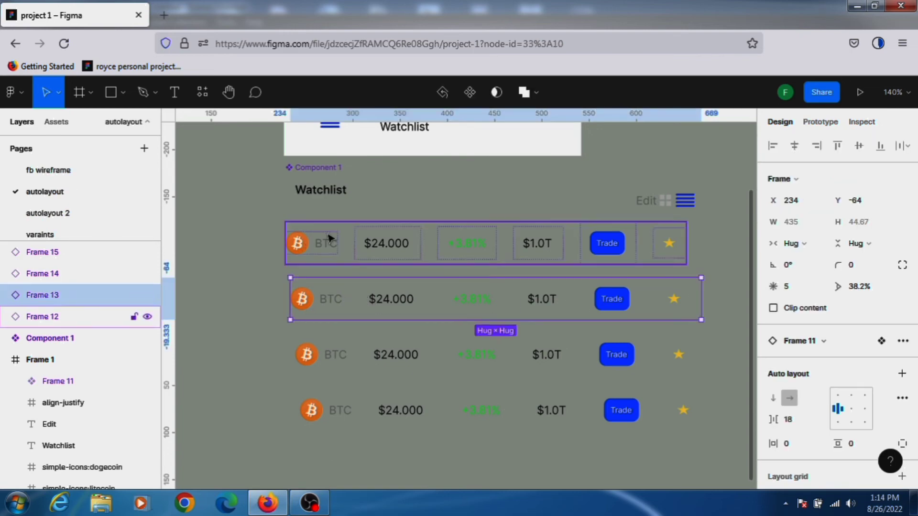
shift+click(329, 237)
click(905, 146)
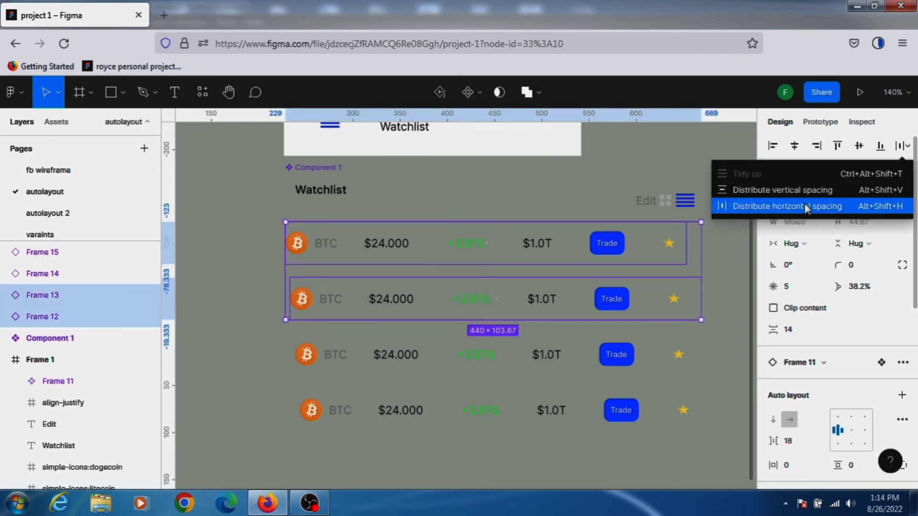
click(783, 189)
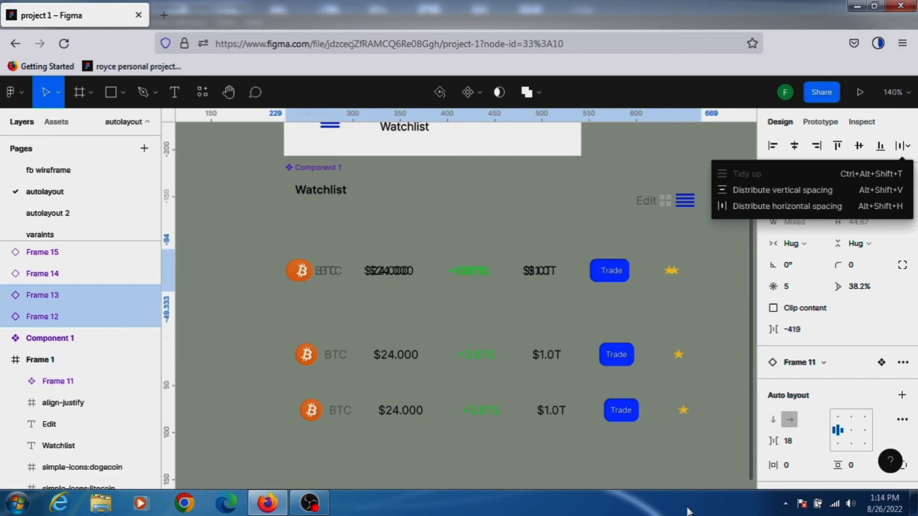
key(alt+h)
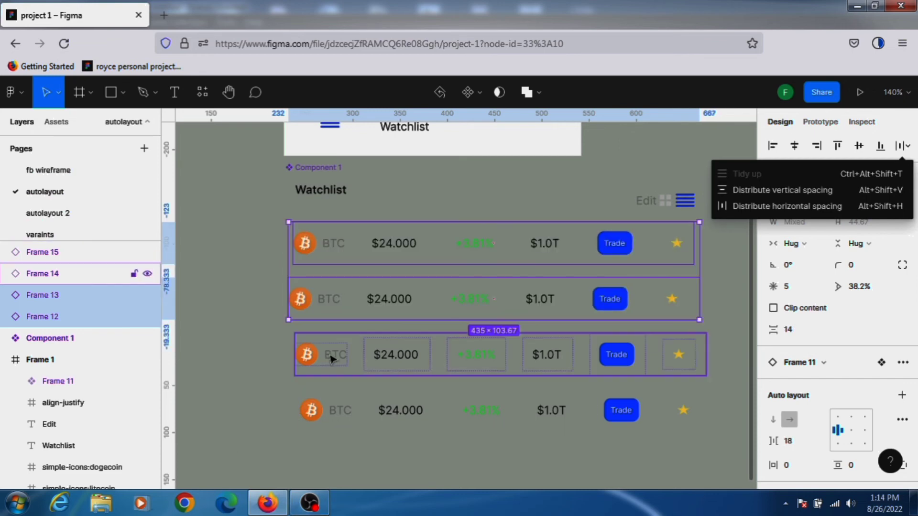
Add the third and fourth BTC rows to the selection and align all four rows on their horizontal centers.
shift+click(333, 360)
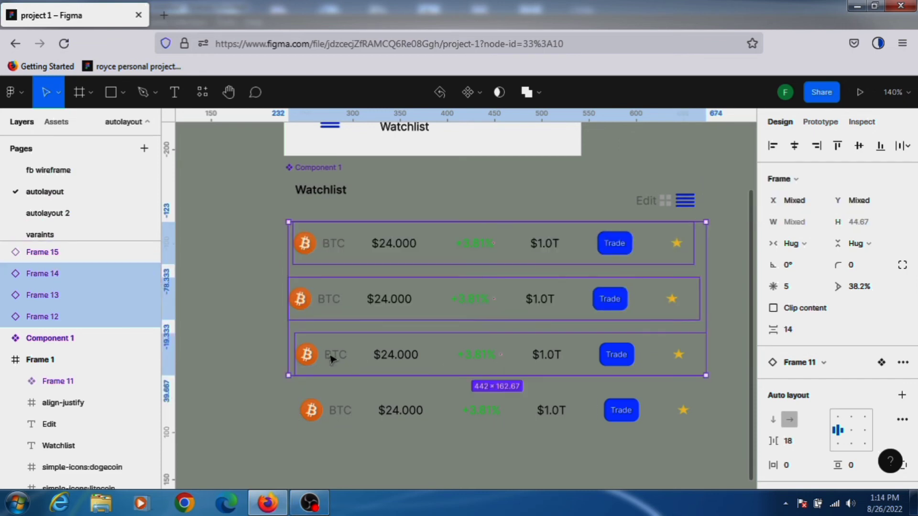
shift+click(336, 412)
key(alt+h)
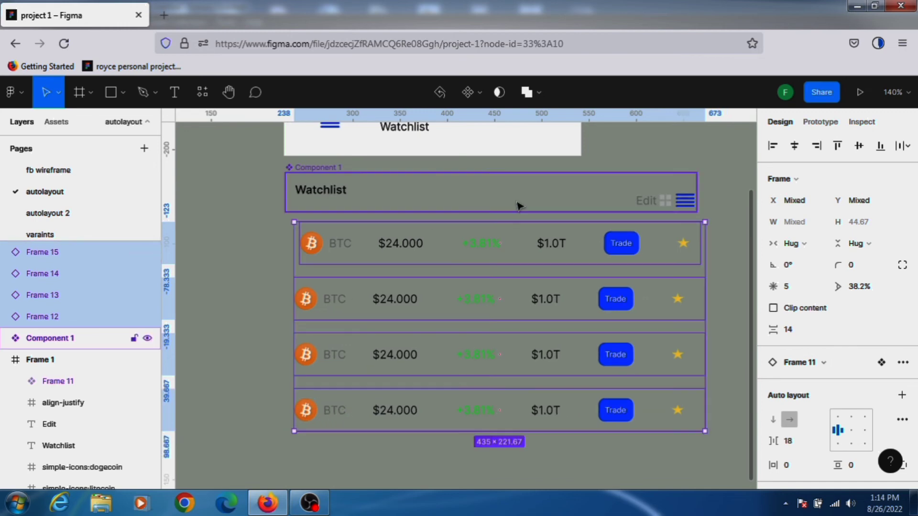
Include the Watchlist header in the selection and align it with the rows on their horizontal centers.
shift+click(518, 207)
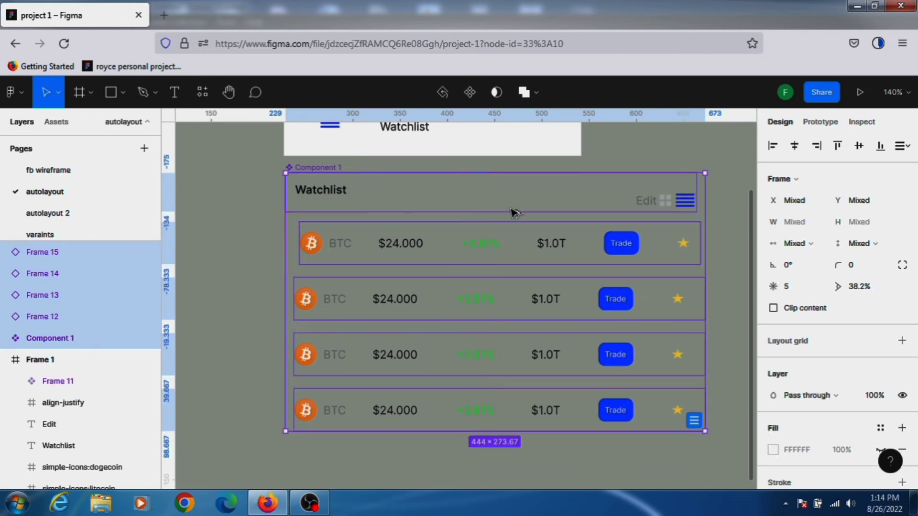
key(alt+h)
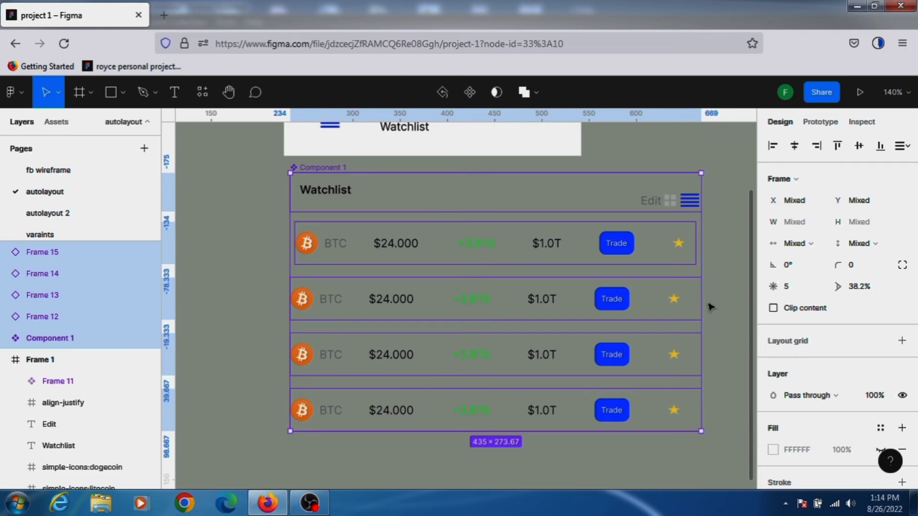
click(715, 276)
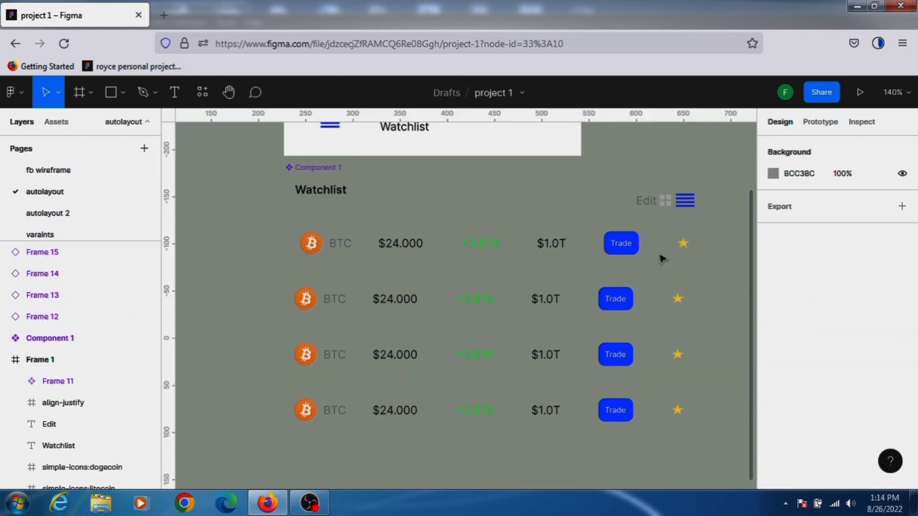
Nudge the top BTC row slightly left to line up with the rows below, then select the header.
click(699, 251)
mouse_move(696, 244)
mouse_down()
mouse_move(683, 244)
mouse_move(698, 246)
mouse_up()
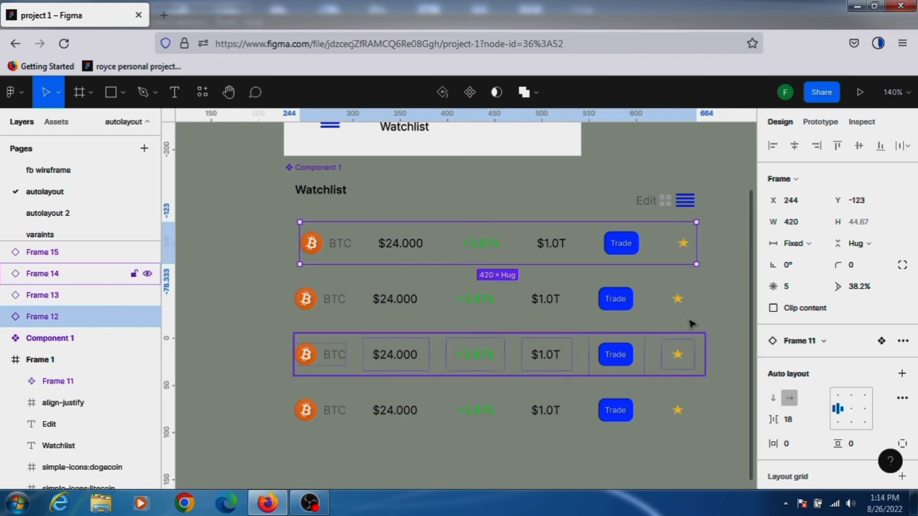
drag(497, 246, 493, 245)
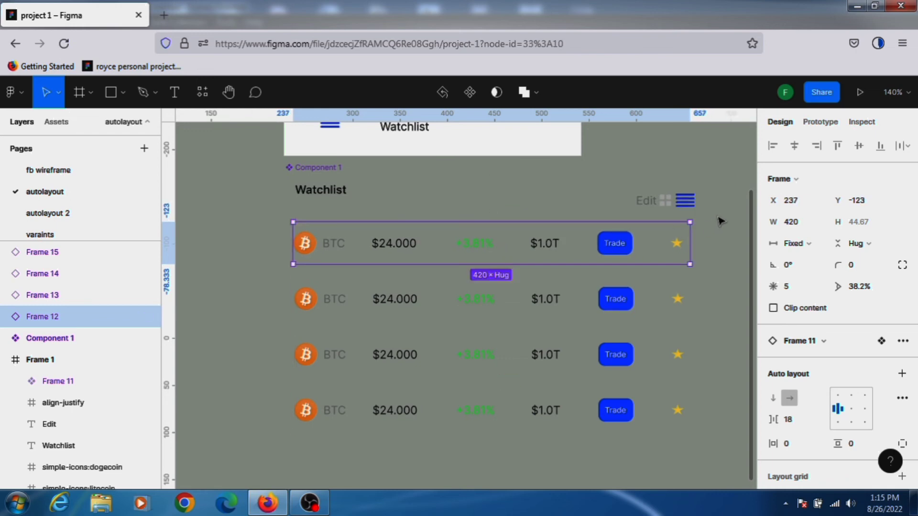
click(682, 201)
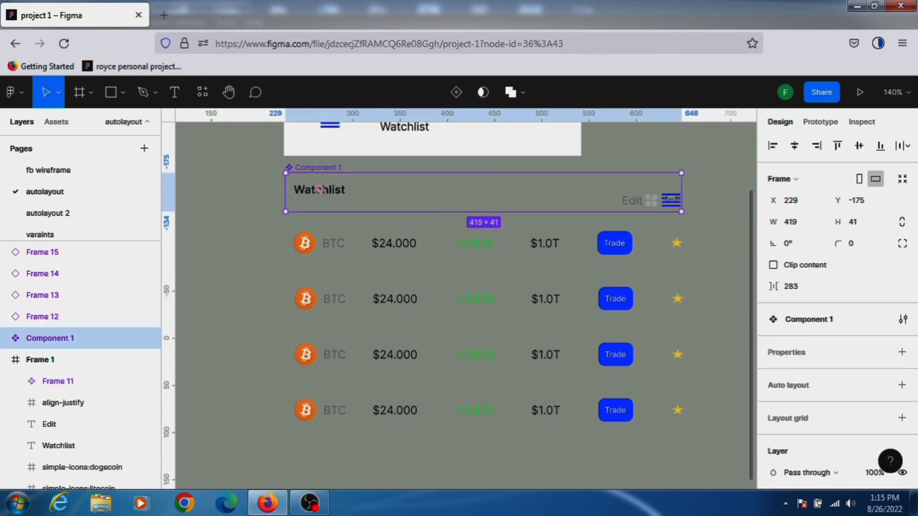
Widen the Watchlist header to about 428 px so it matches the rows' width.
drag(672, 198, 691, 205)
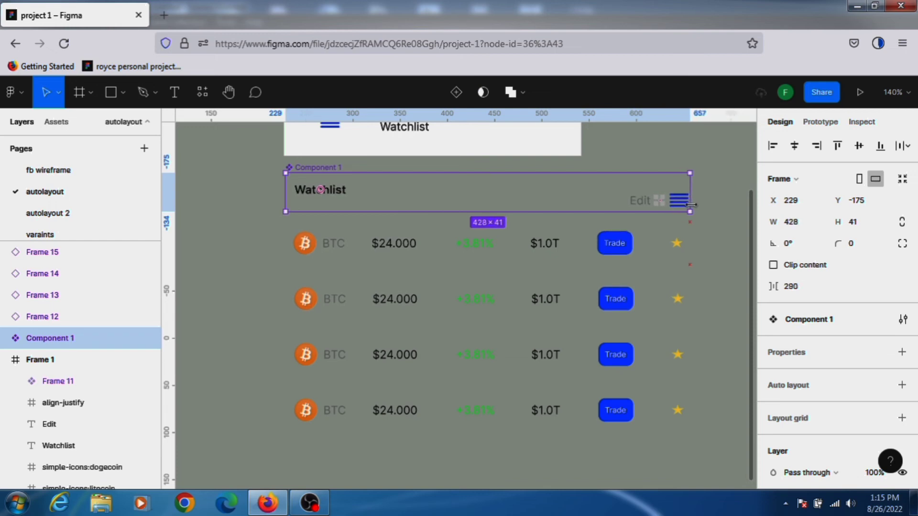
click(722, 221)
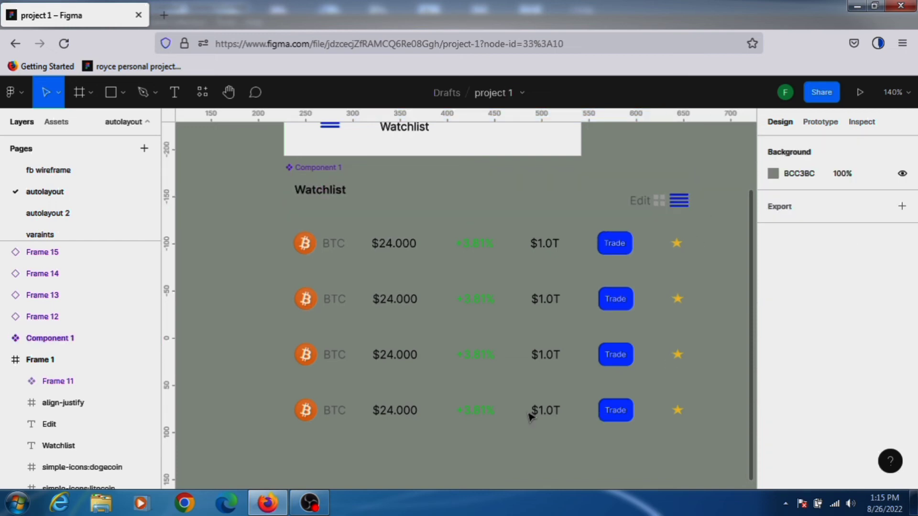
Select the four BTC rows plus the header and wrap them together in a vertical auto layout frame.
drag(449, 416, 387, 248)
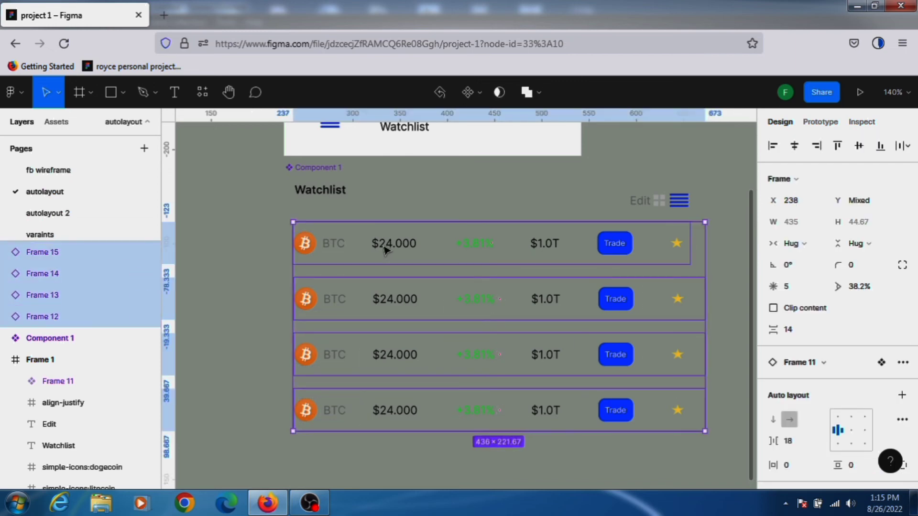
shift+click(359, 196)
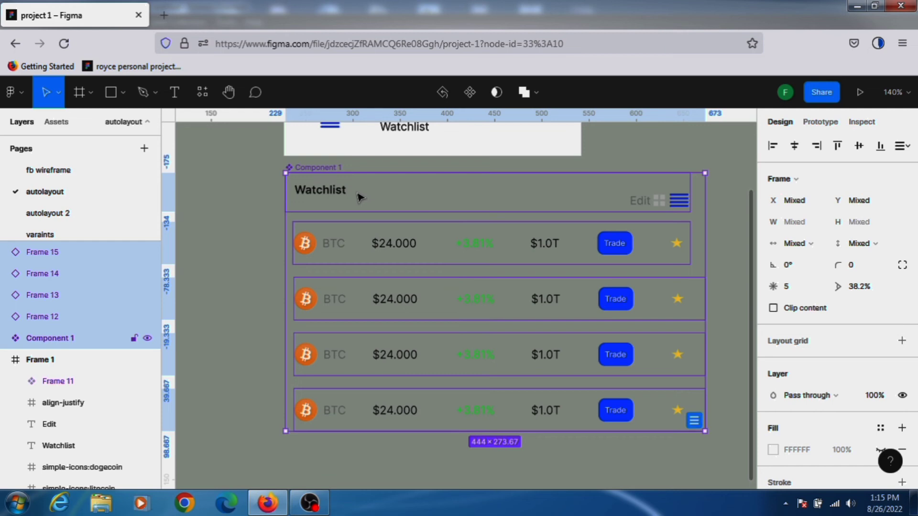
key(shift+a)
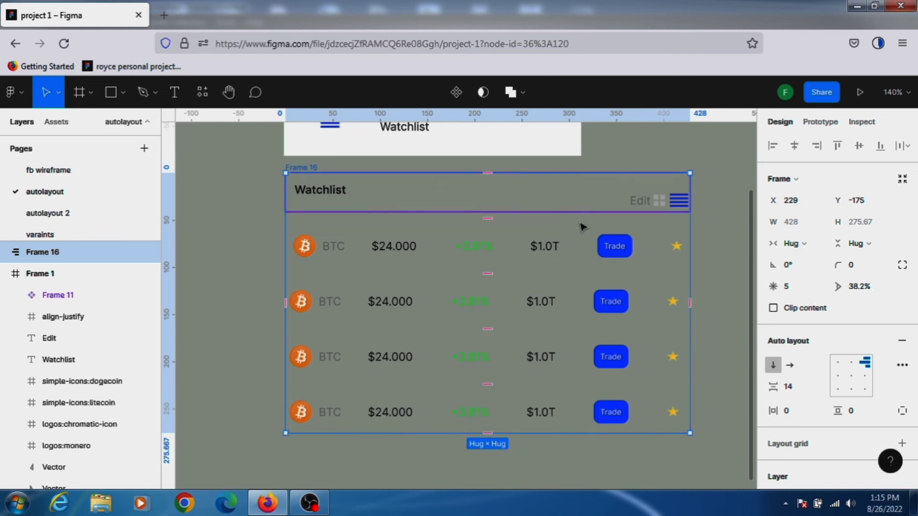
Add a white FFFFFF fill to the Watchlist header component.
click(365, 191)
click(368, 195)
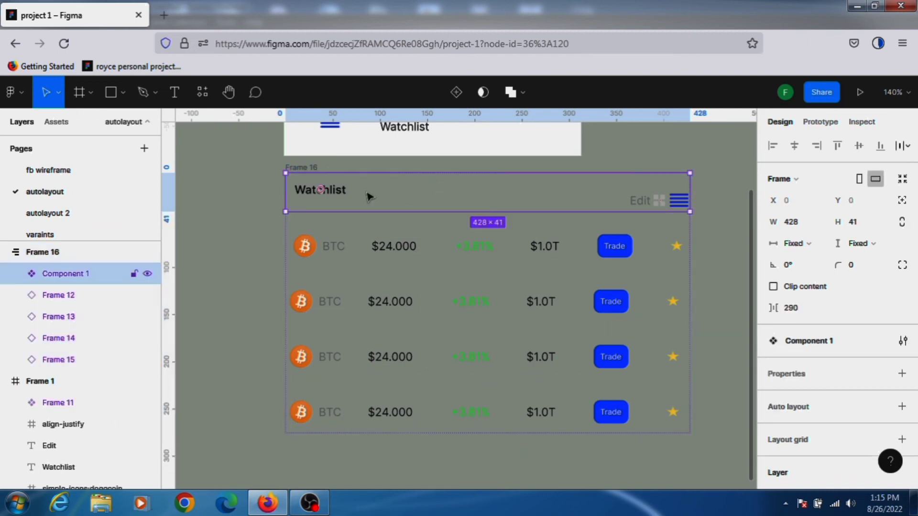
scroll(840, 366, down, 1)
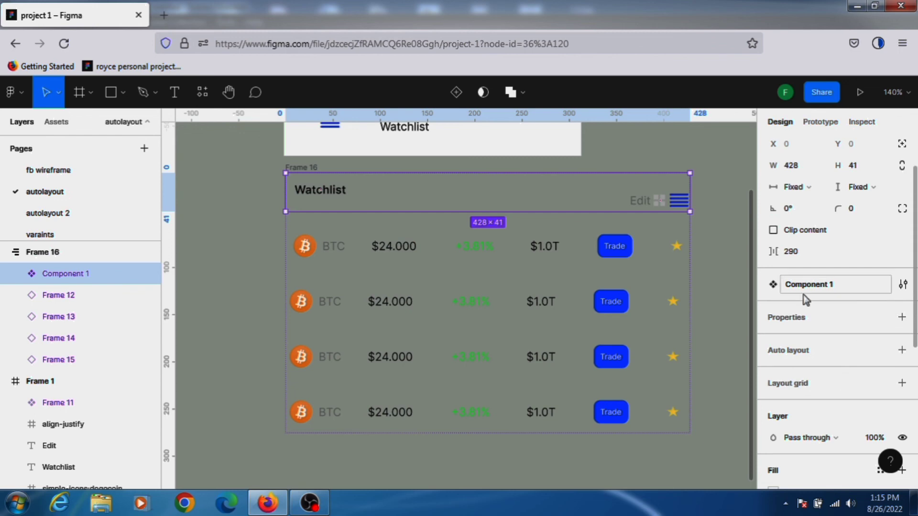
scroll(812, 399, down, 2)
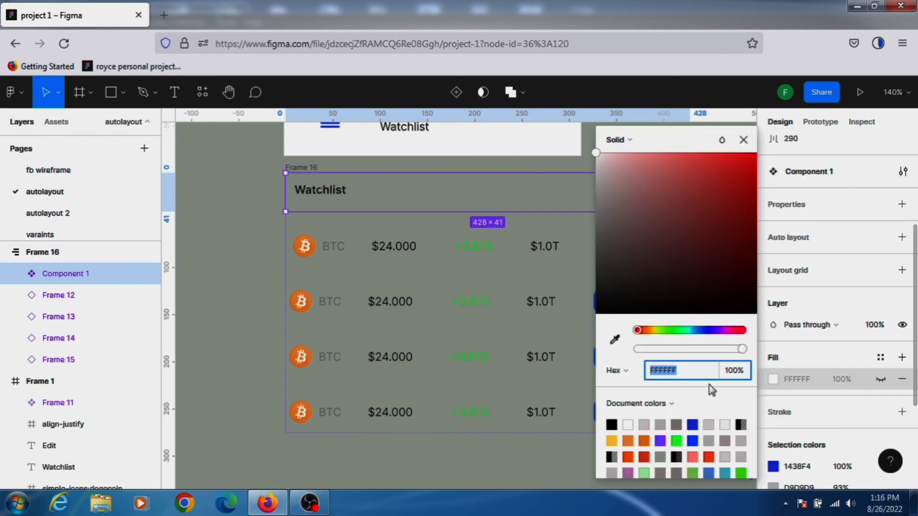
key(Escape)
click(902, 359)
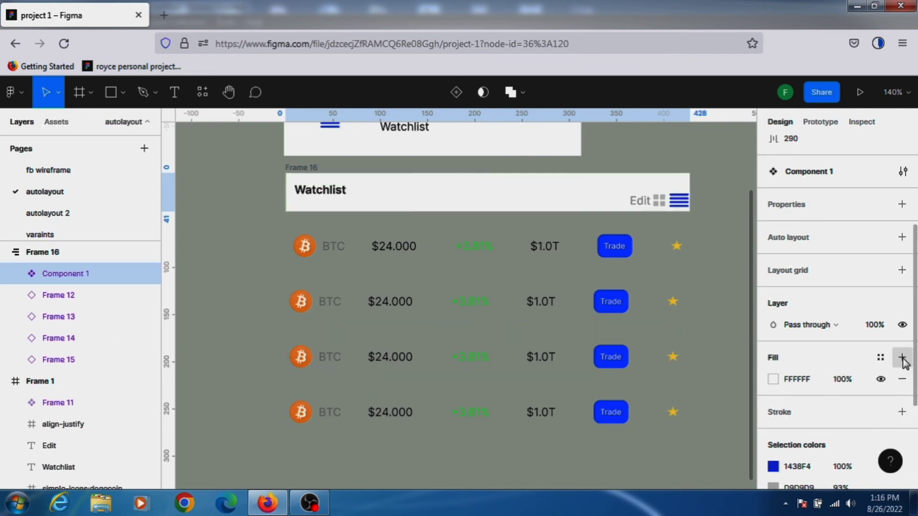
Add a white fill to each of the four BTC rows.
click(513, 246)
click(902, 395)
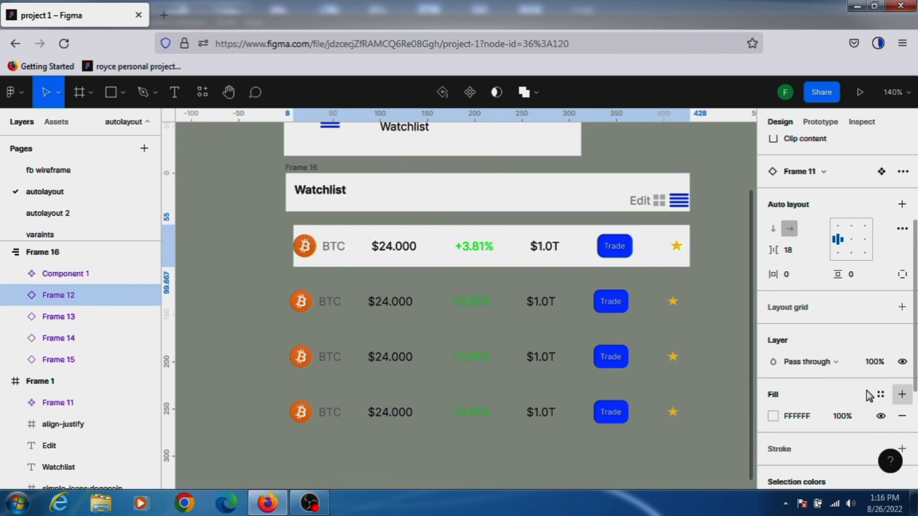
click(554, 303)
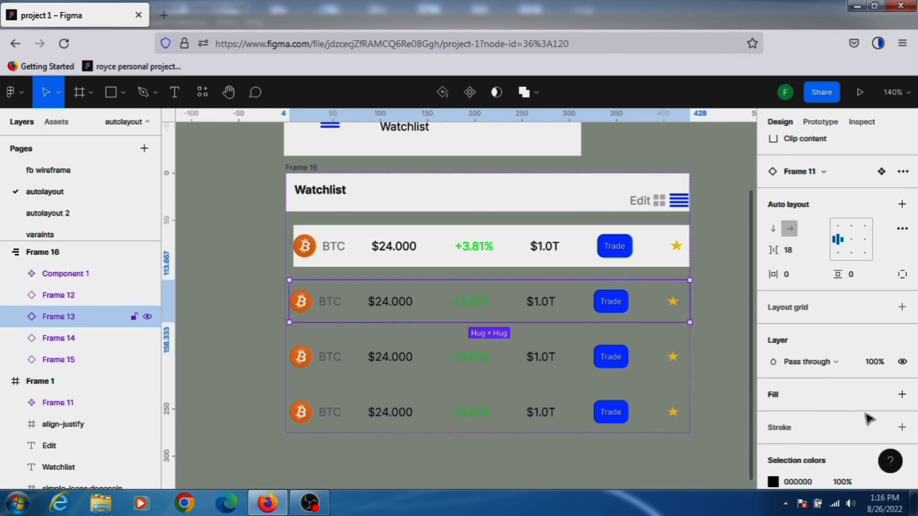
click(903, 394)
click(536, 360)
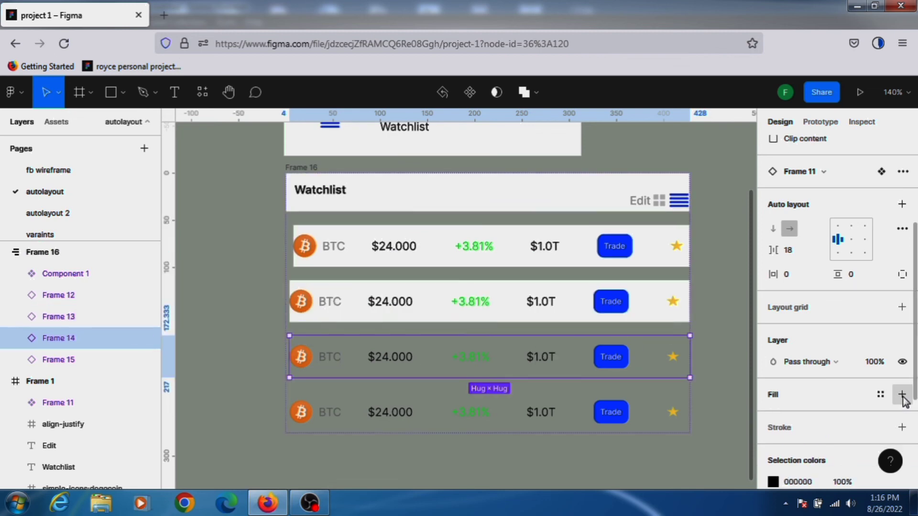
click(903, 395)
click(492, 411)
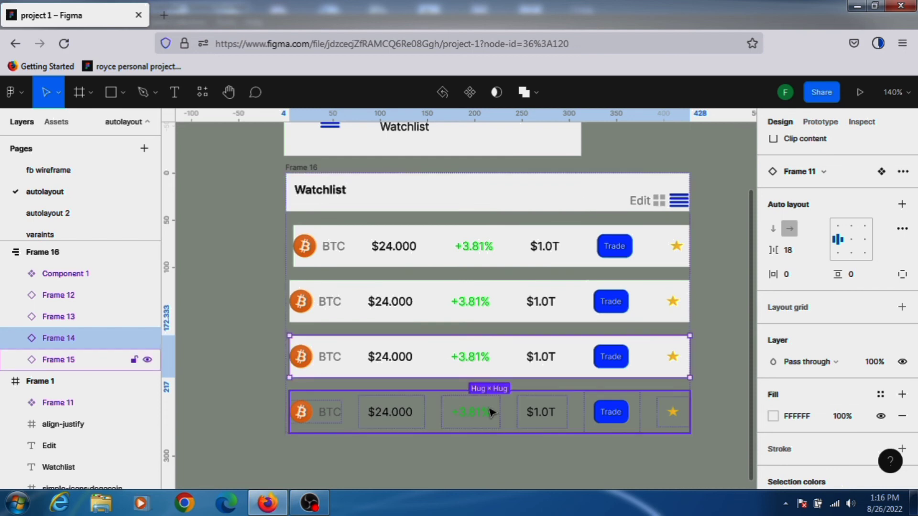
click(902, 394)
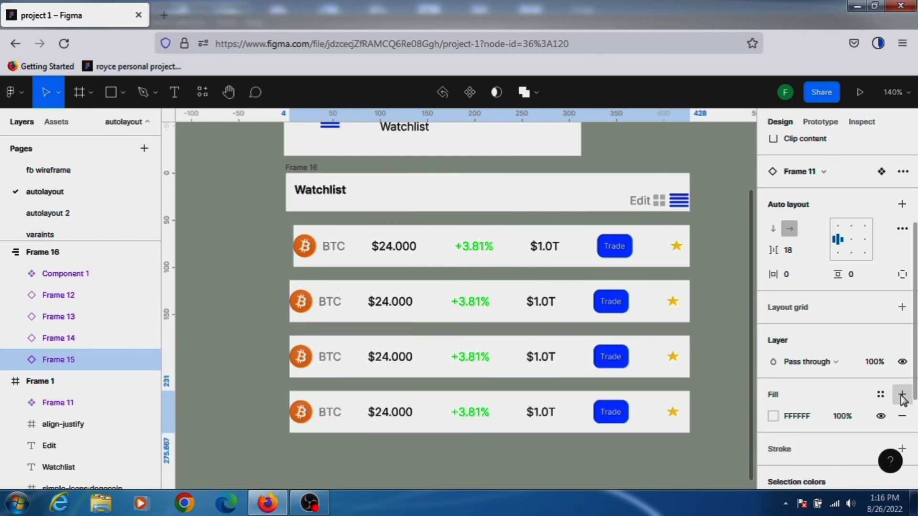
Set the horizontal resizing of the first two BTC rows to Fill container.
click(291, 180)
click(306, 244)
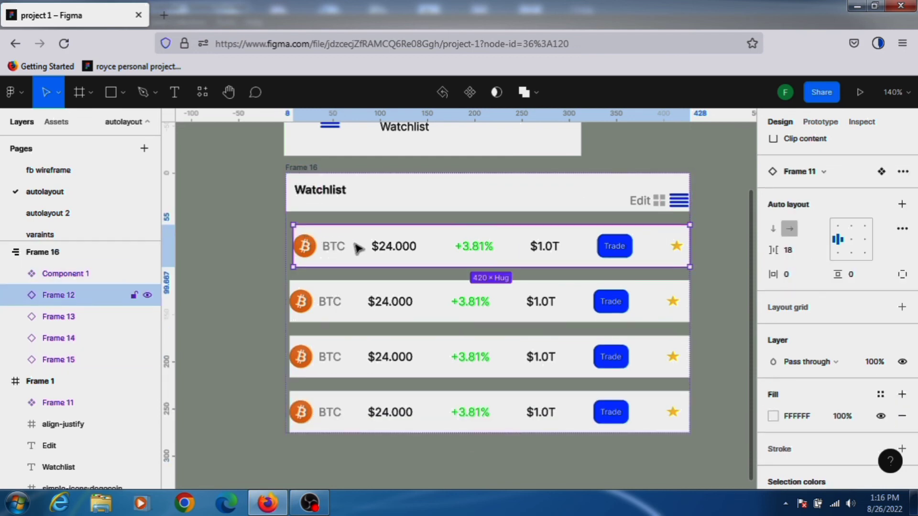
scroll(822, 258, up, 3)
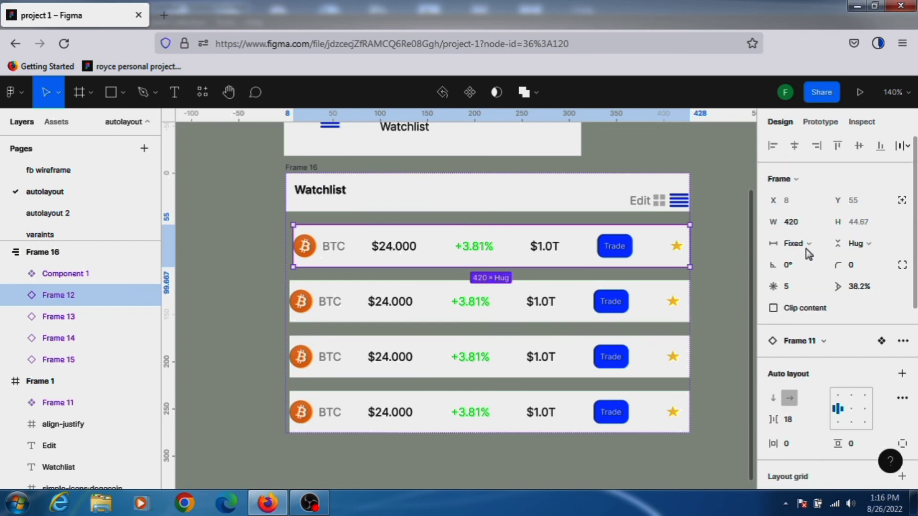
click(808, 246)
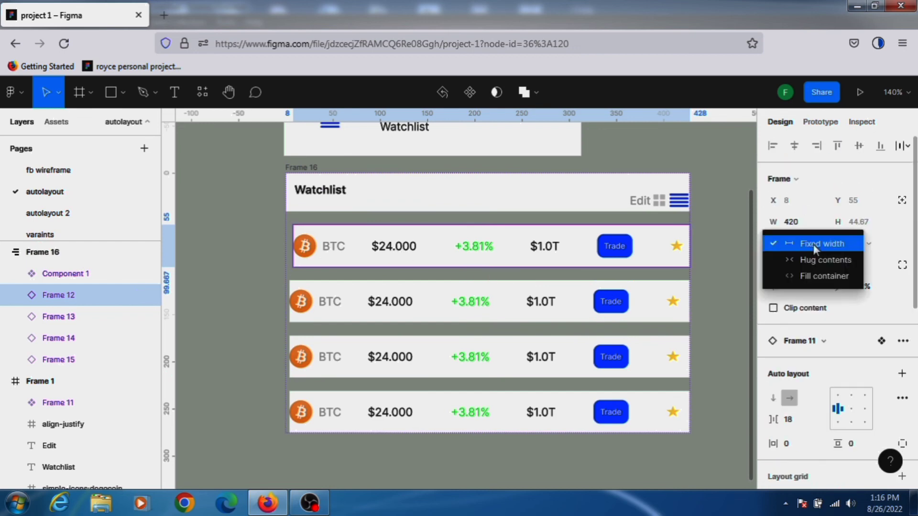
click(813, 275)
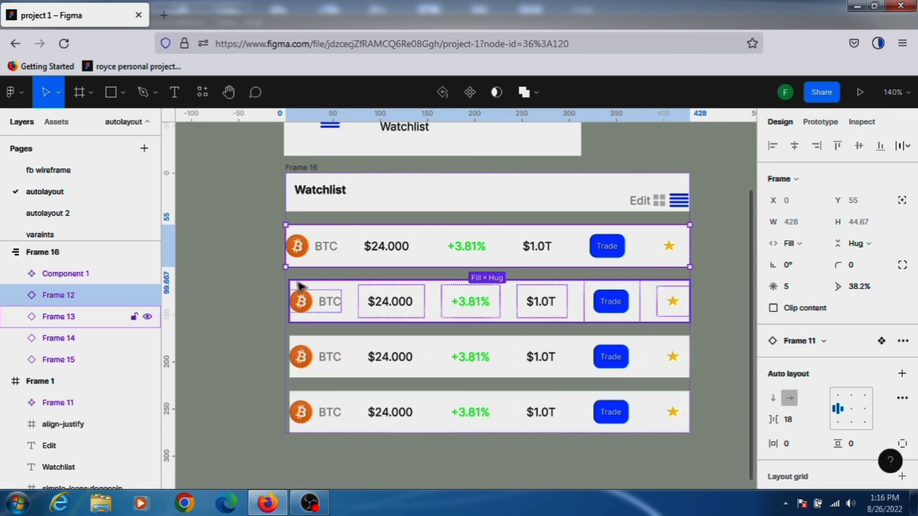
click(96, 316)
click(810, 245)
click(818, 259)
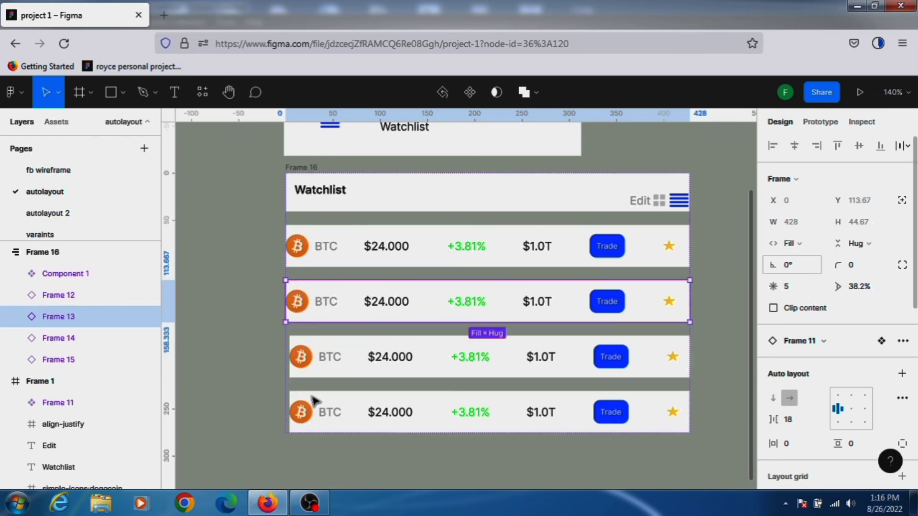
Set the horizontal resizing of the third and fourth BTC rows to Fill container.
click(338, 341)
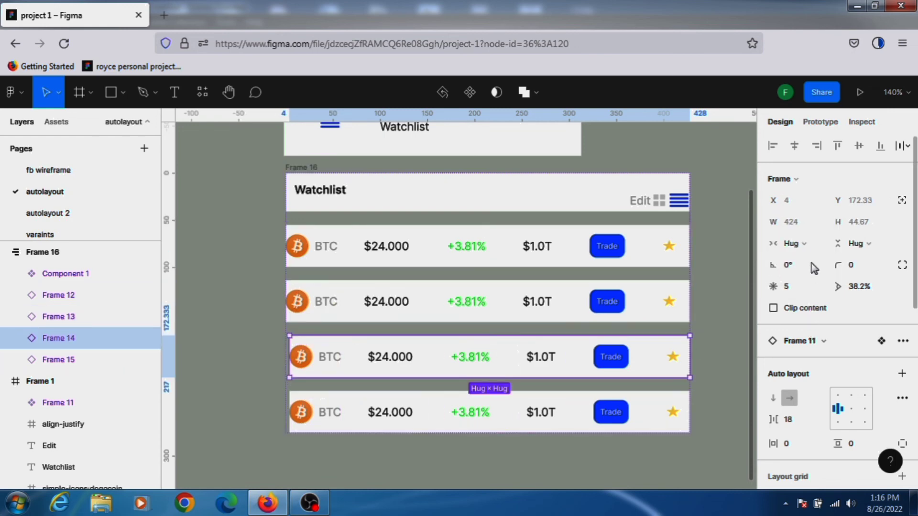
click(811, 250)
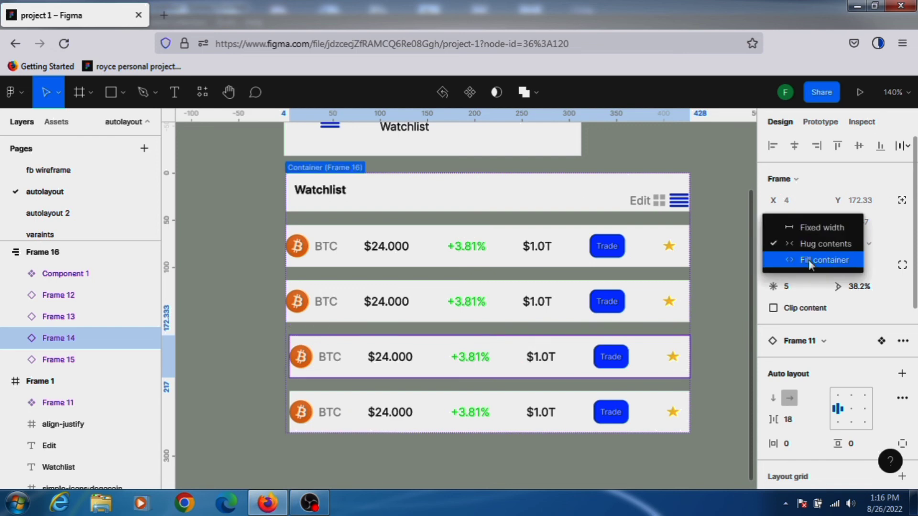
click(808, 260)
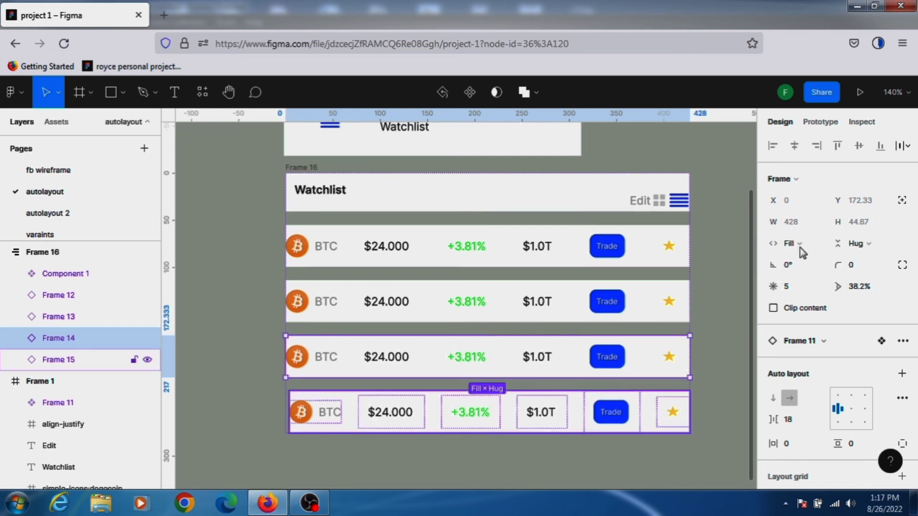
key(Tab)
click(802, 248)
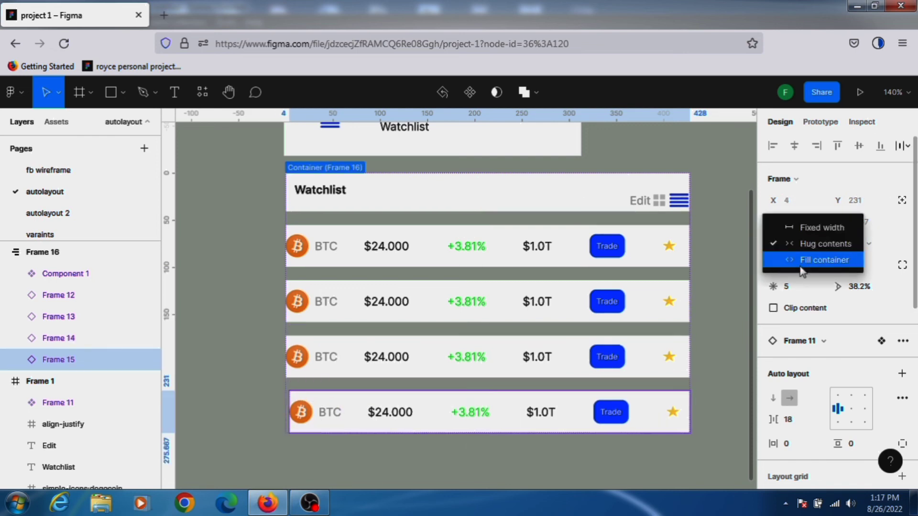
click(802, 260)
Select the auto layout frame and set the spacing between its items to 0.
click(298, 165)
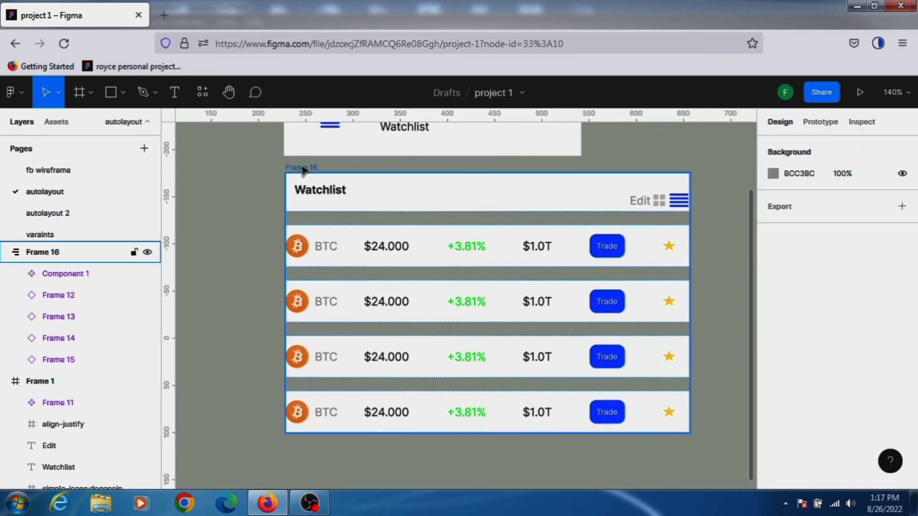
click(303, 168)
scroll(795, 327, down, 1)
scroll(795, 330, down, 2)
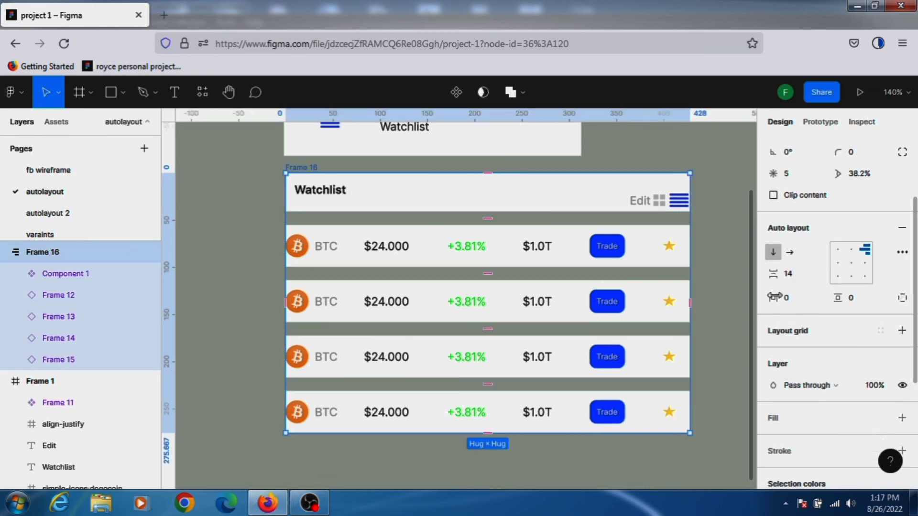
mouse_move(773, 274)
mouse_down()
mouse_move(784, 277)
mouse_move(764, 281)
mouse_up()
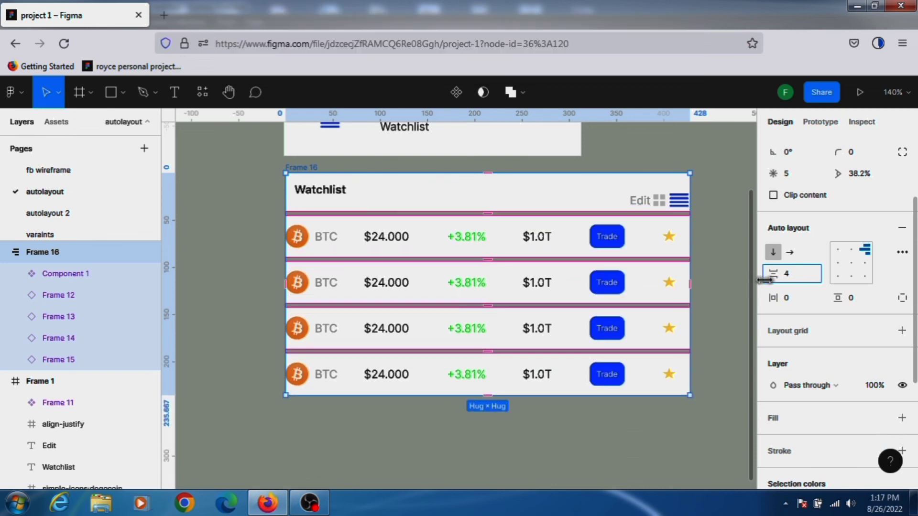
click(793, 277)
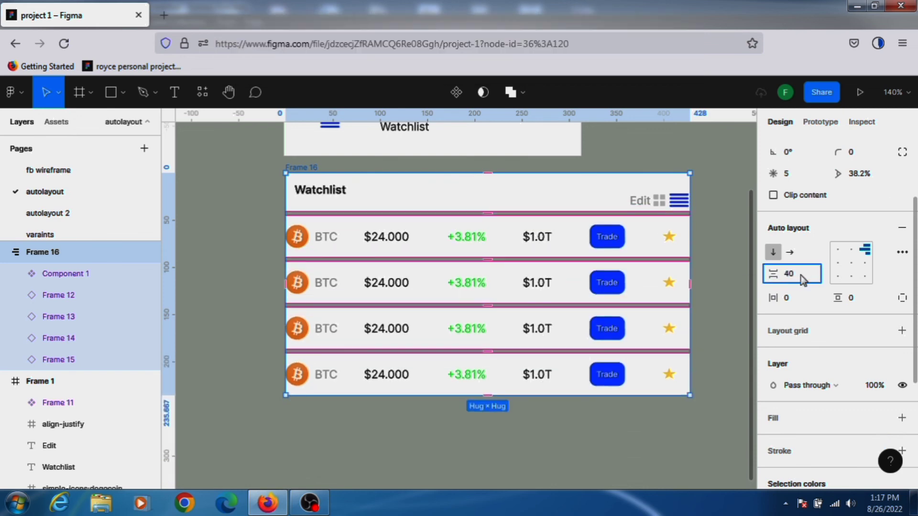
key(BackSpace)
key(BackSpace)
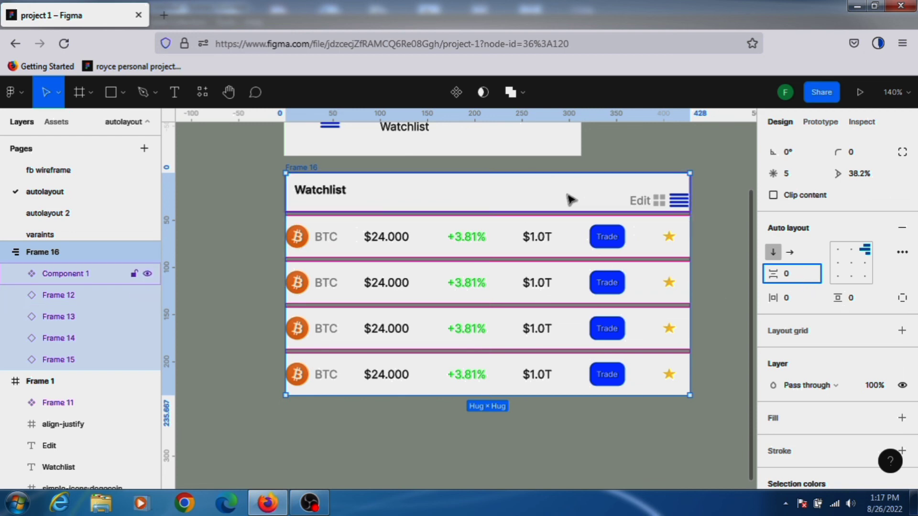
text(0)
click(569, 198)
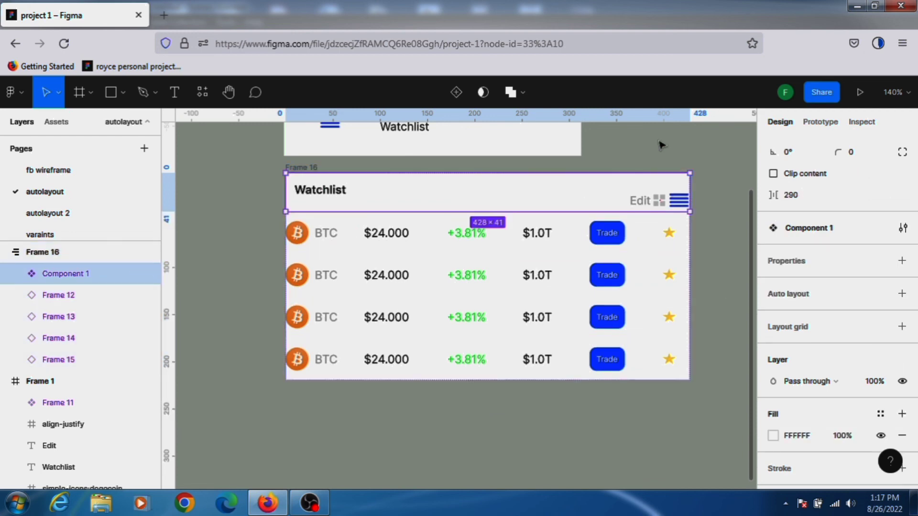
Change the second BTC row's fill color to F1EBEB.
click(660, 145)
click(513, 283)
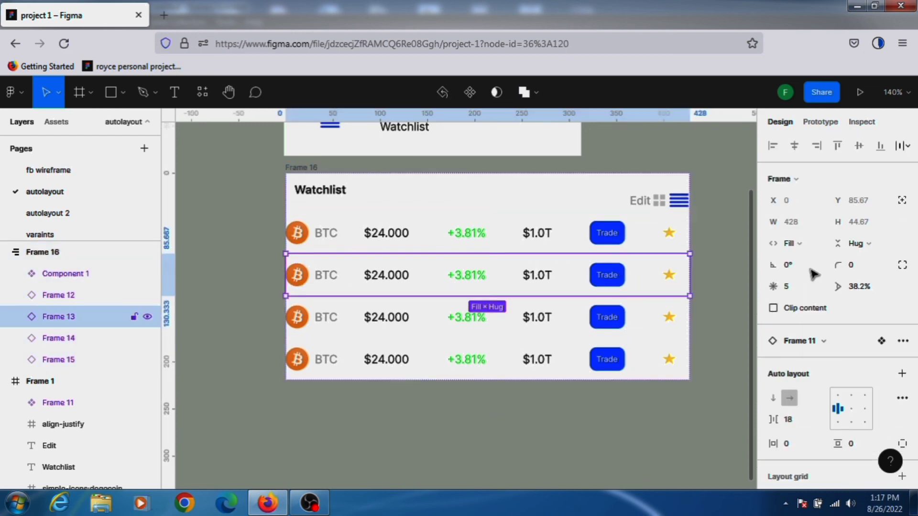
scroll(818, 378, down, 5)
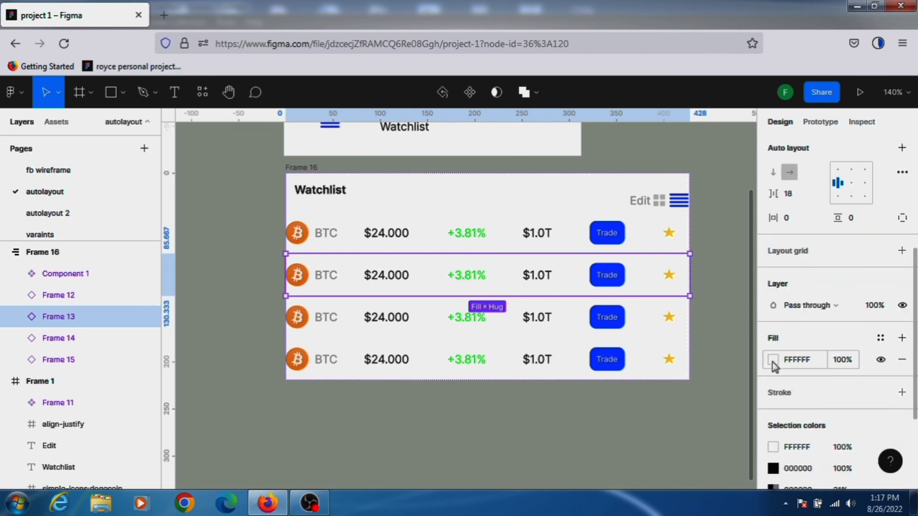
click(773, 362)
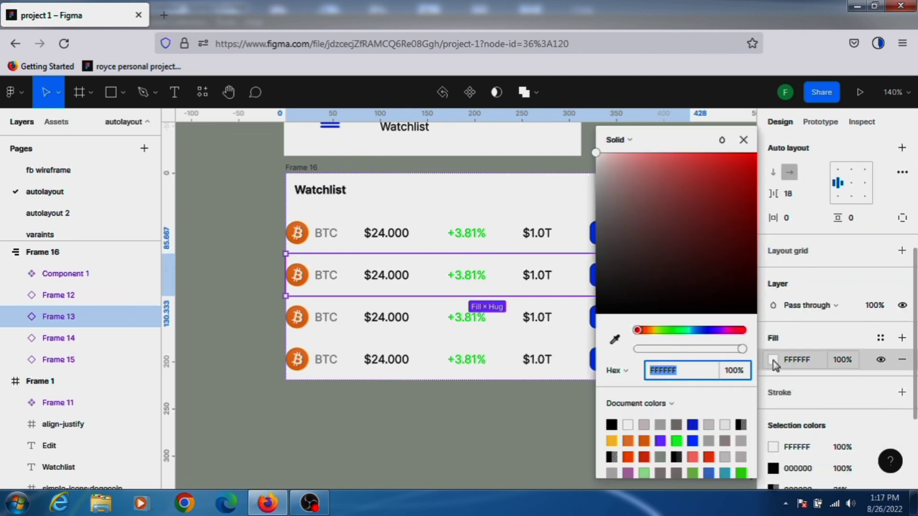
click(599, 155)
drag(599, 173, 599, 161)
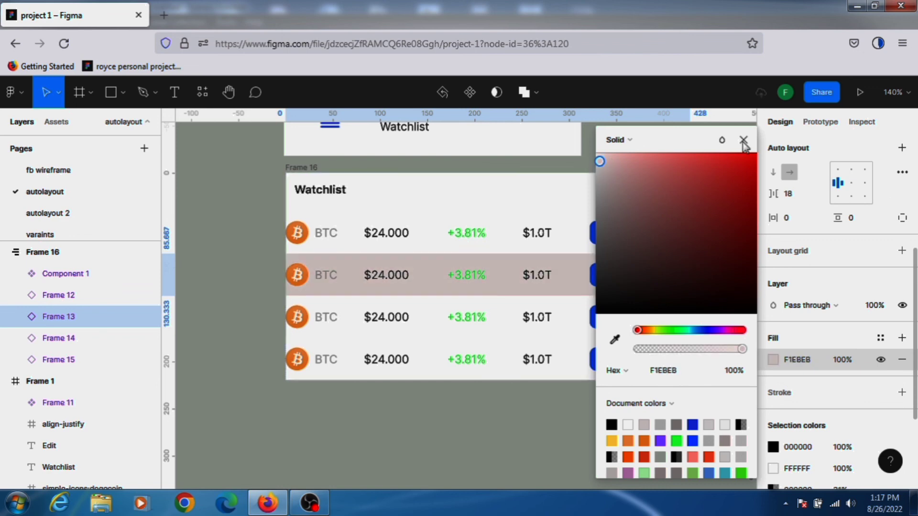
click(744, 140)
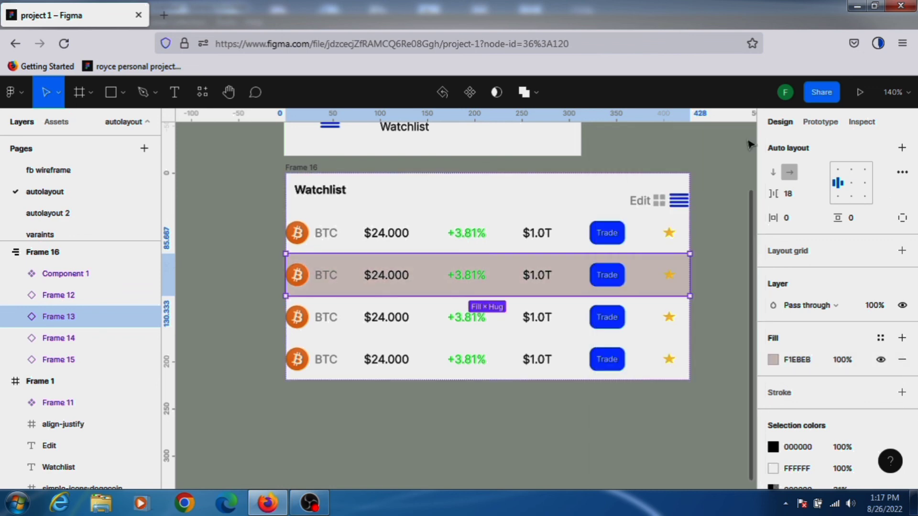
Change the fourth BTC row's fill color to E9E6E6.
click(512, 369)
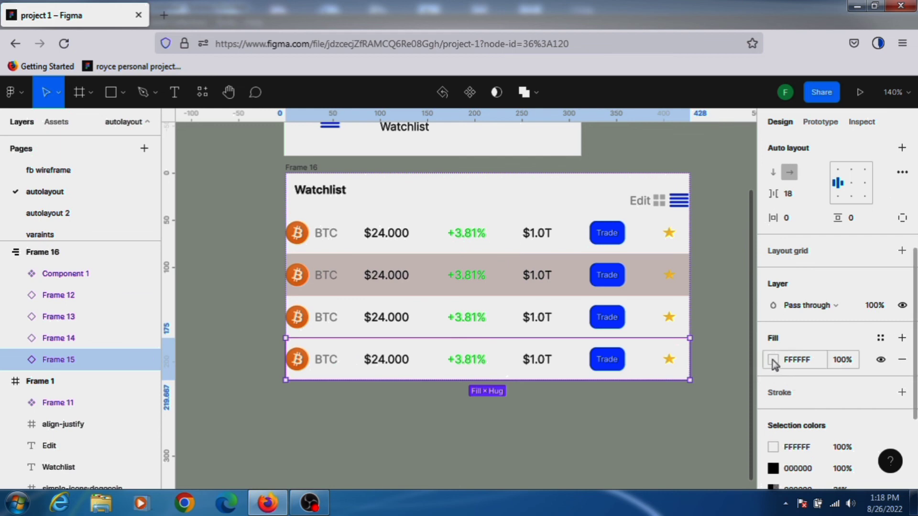
click(773, 360)
drag(598, 158, 599, 172)
click(743, 139)
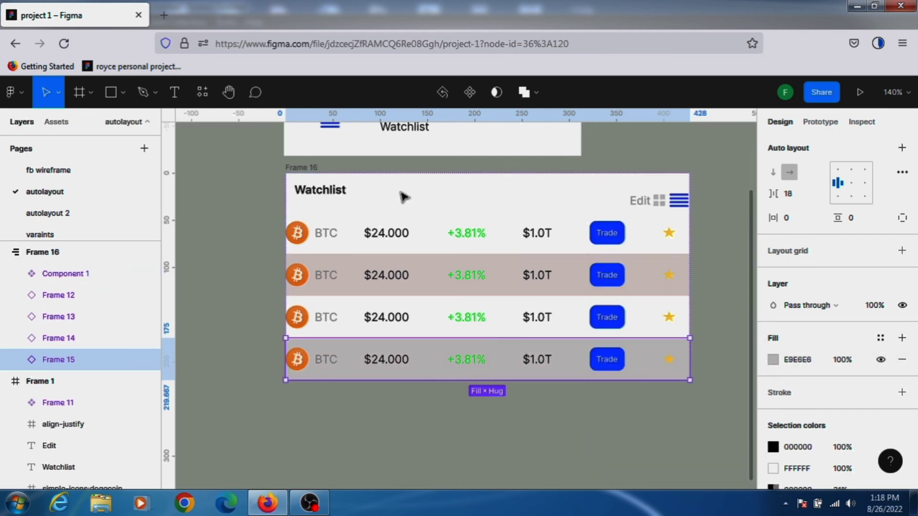
Select the auto layout frame, make its width Fixed, and resize it to about 441 × 213.
click(302, 169)
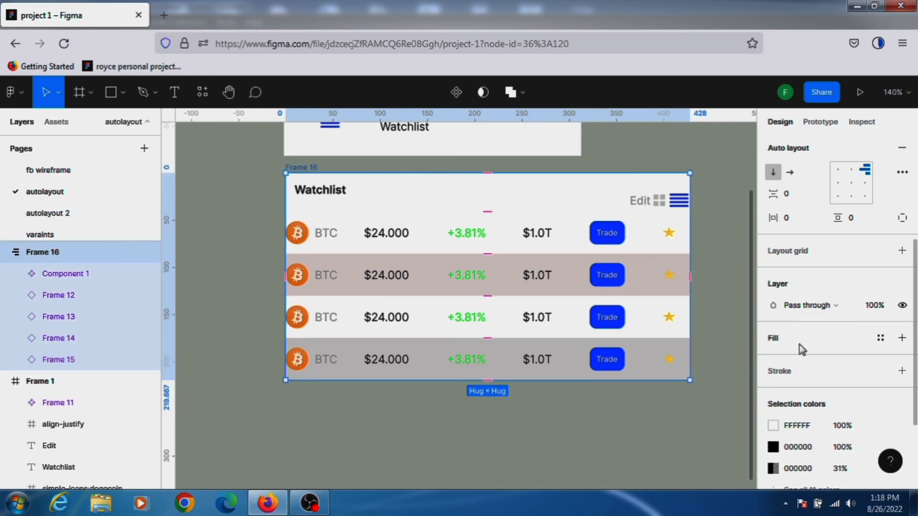
scroll(803, 350, down, 1)
scroll(791, 239, up, 2)
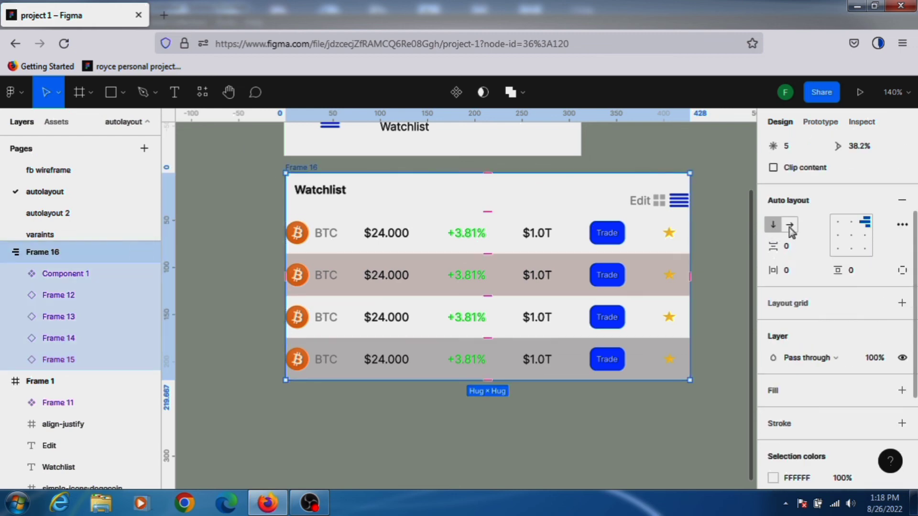
click(791, 231)
click(774, 225)
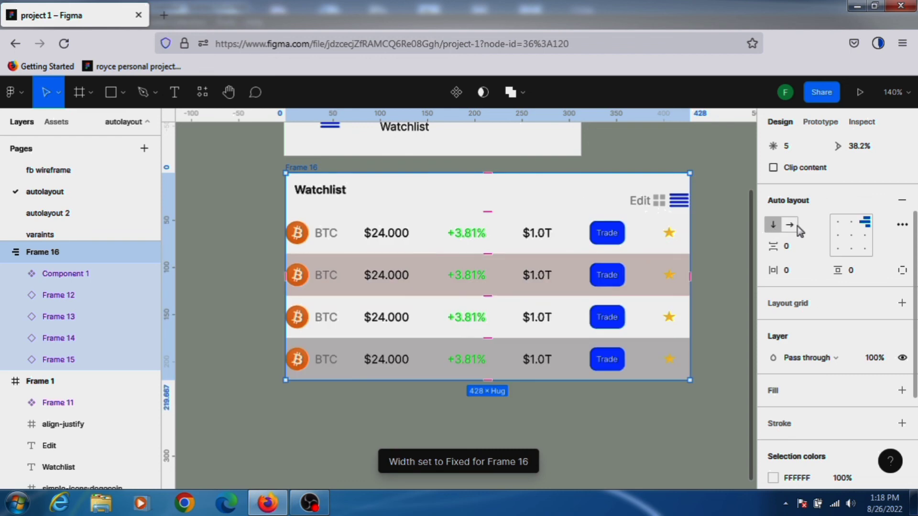
scroll(563, 380, up, 1)
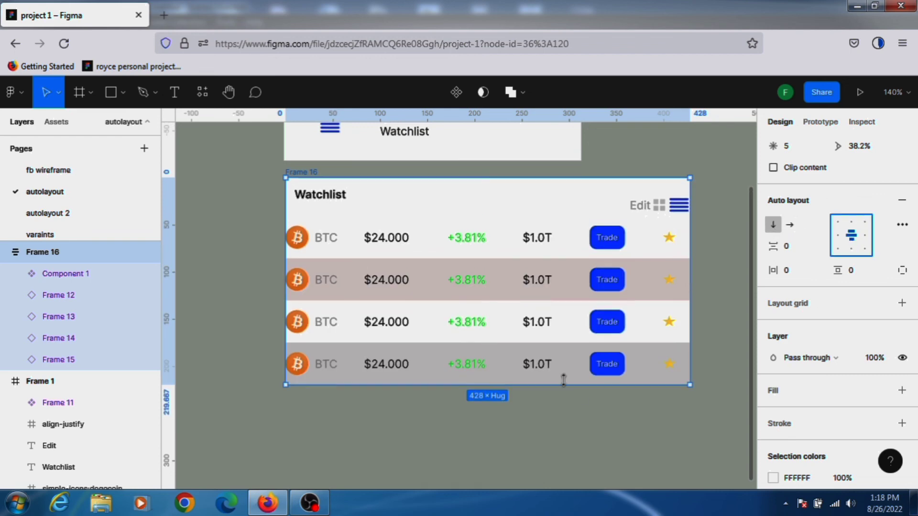
mouse_move(560, 397)
mouse_down()
mouse_move(562, 417)
mouse_move(562, 379)
mouse_up()
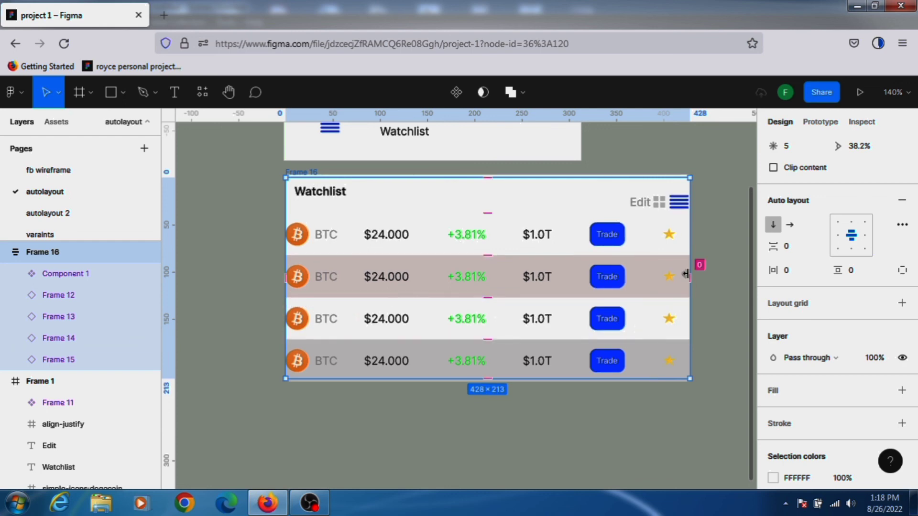
mouse_move(705, 251)
mouse_down()
mouse_move(739, 257)
mouse_move(702, 258)
mouse_up()
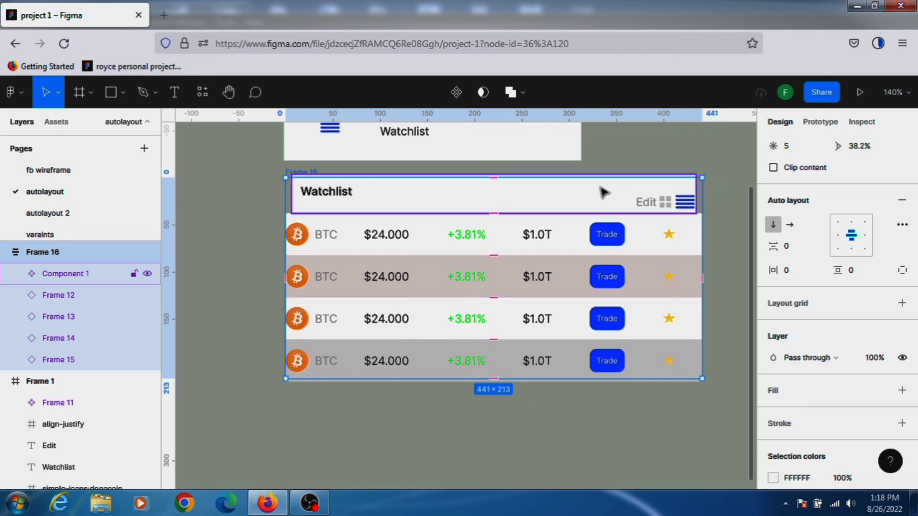
Set the Watchlist header component's horizontal resizing to Fill container.
click(603, 192)
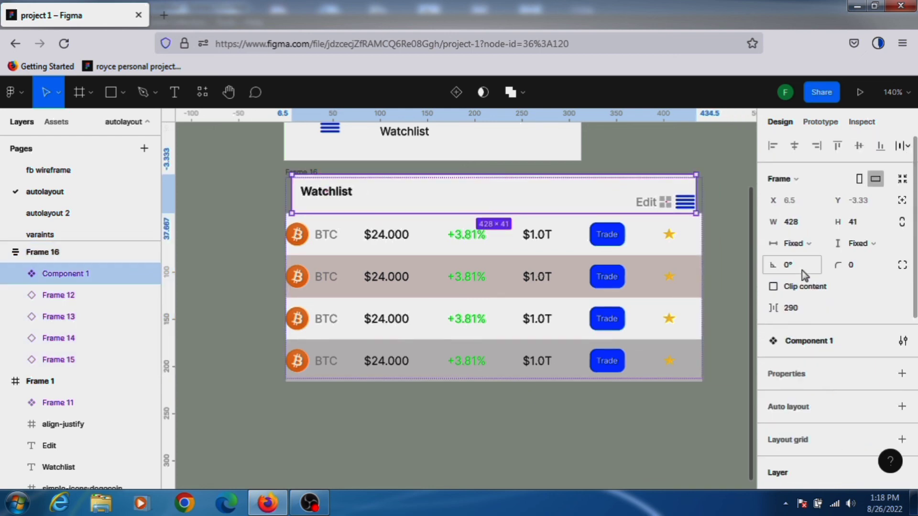
click(809, 246)
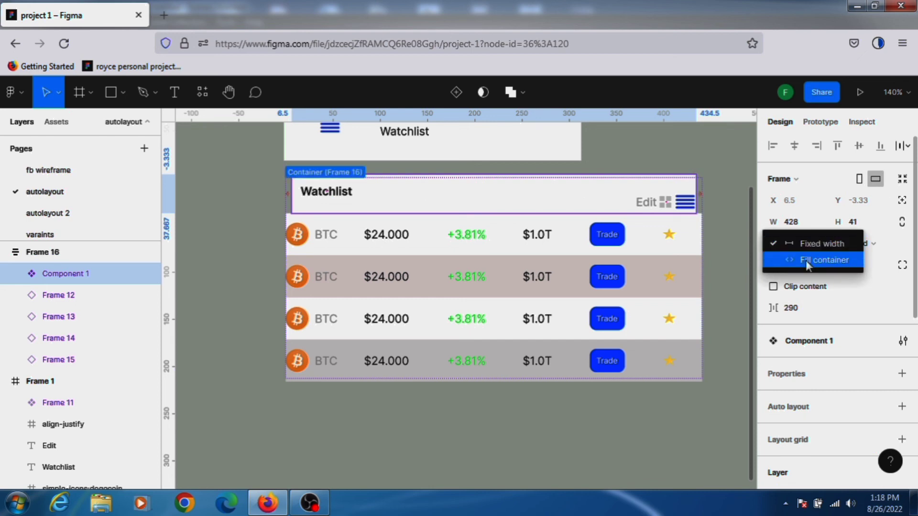
click(805, 260)
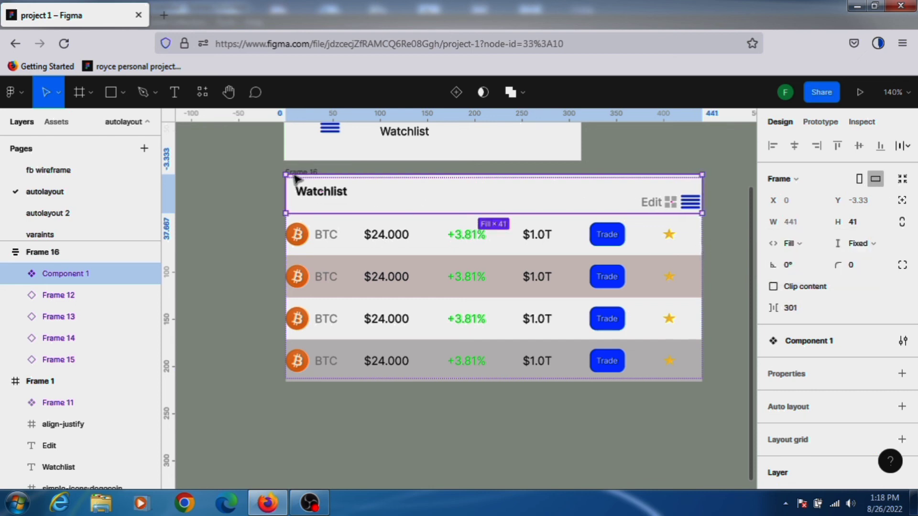
Widen the auto layout frame toward the left to about 546 wide.
click(297, 173)
click(700, 259)
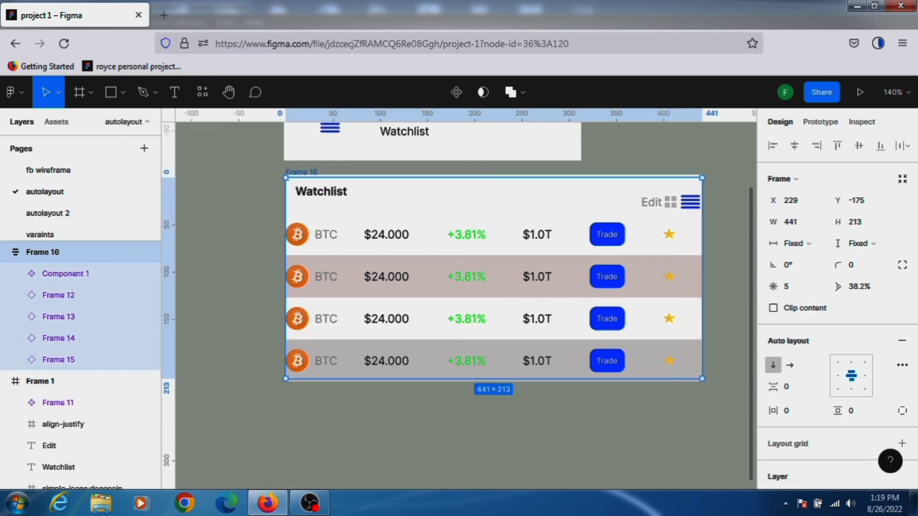
drag(716, 256, 744, 285)
drag(285, 257, 221, 249)
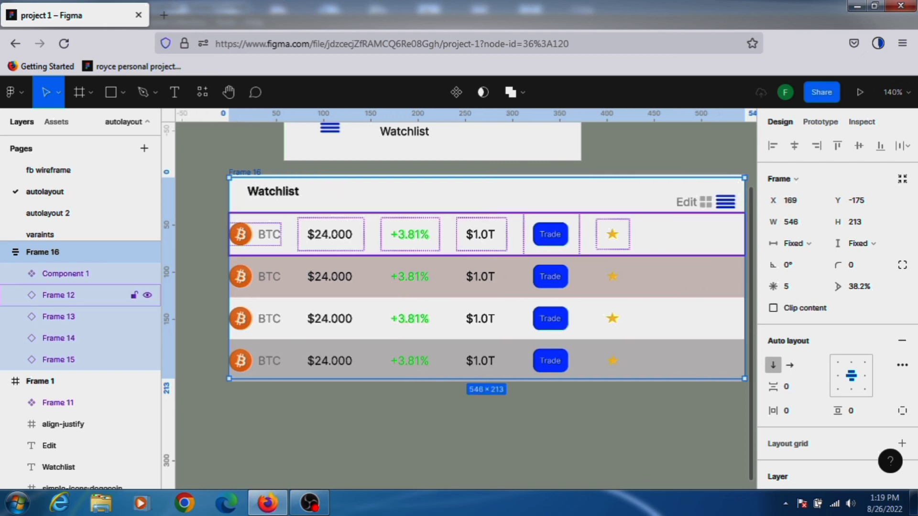
scroll(863, 359, down, 3)
scroll(862, 356, down, 2)
scroll(863, 356, up, 5)
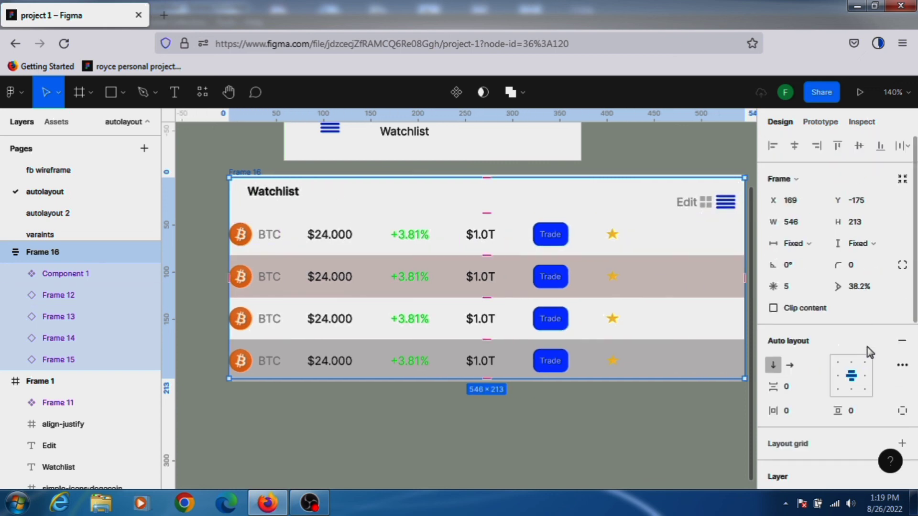
scroll(860, 382, down, 4)
scroll(860, 371, up, 3)
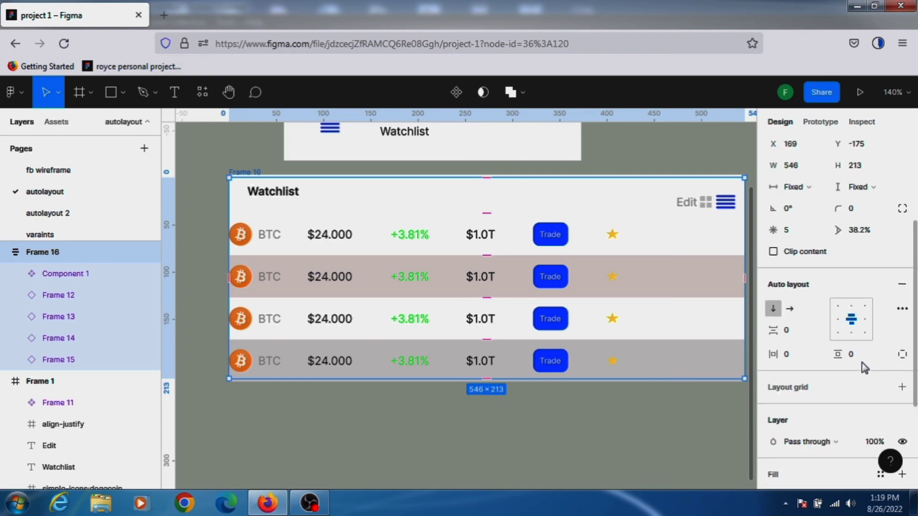